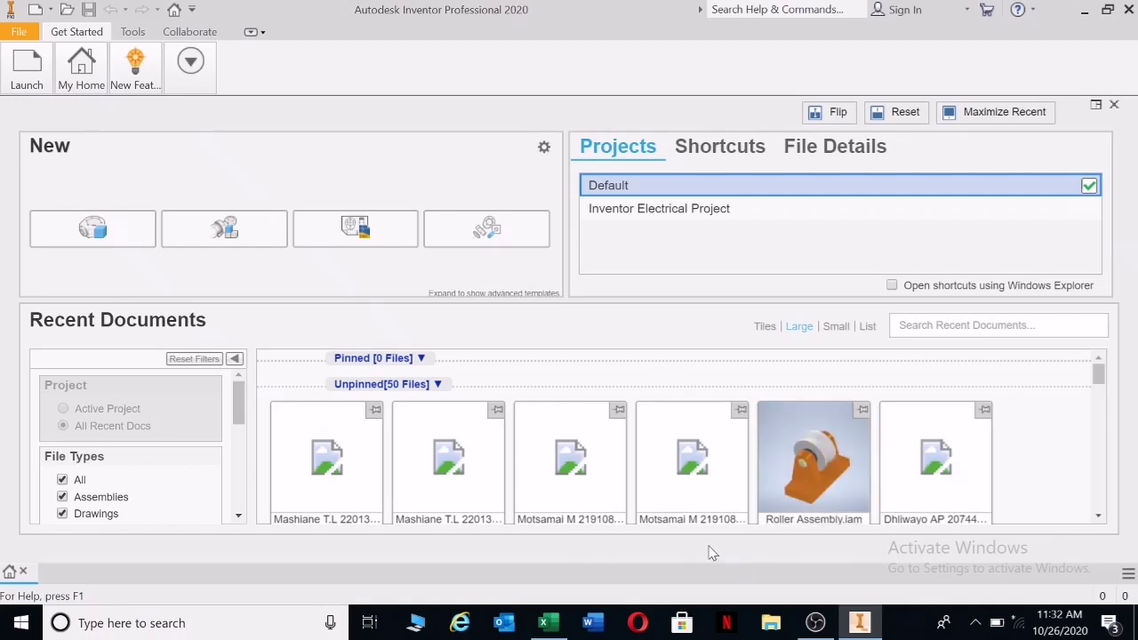
# Step: Open Roller Assembly.iam from the recent documents
pyautogui.moveTo(818, 507)
pyautogui.click(827, 464)
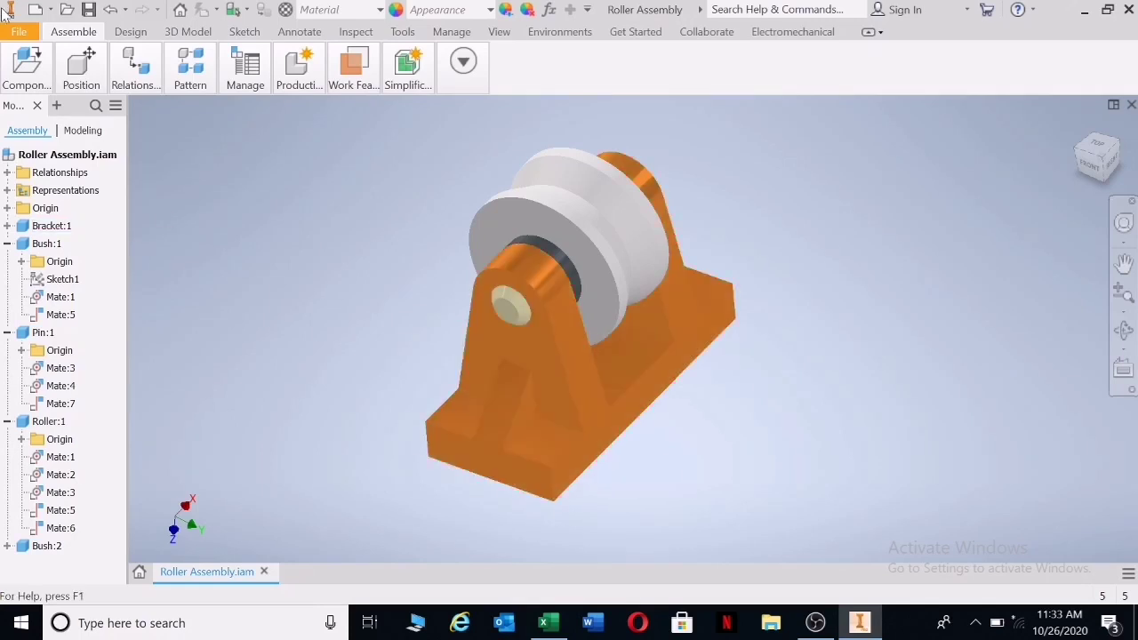
pyautogui.click(18, 32)
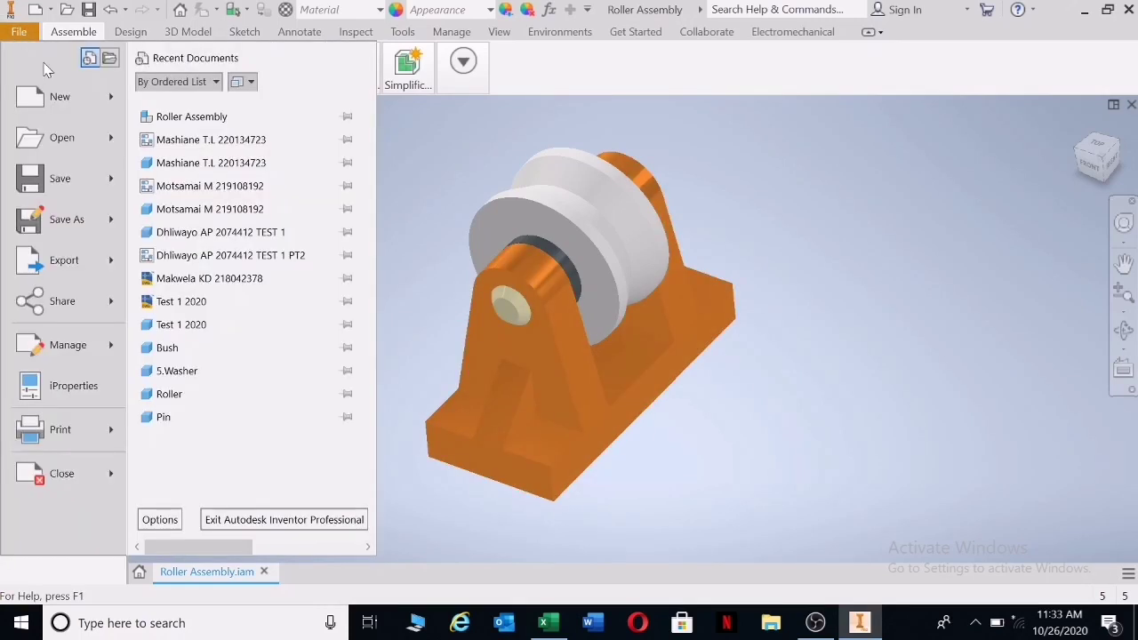
pyautogui.press('Escape')
# Step: Redefine the assembly's right-side view as its Front view and return the model to the home view
pyautogui.click(1098, 147)
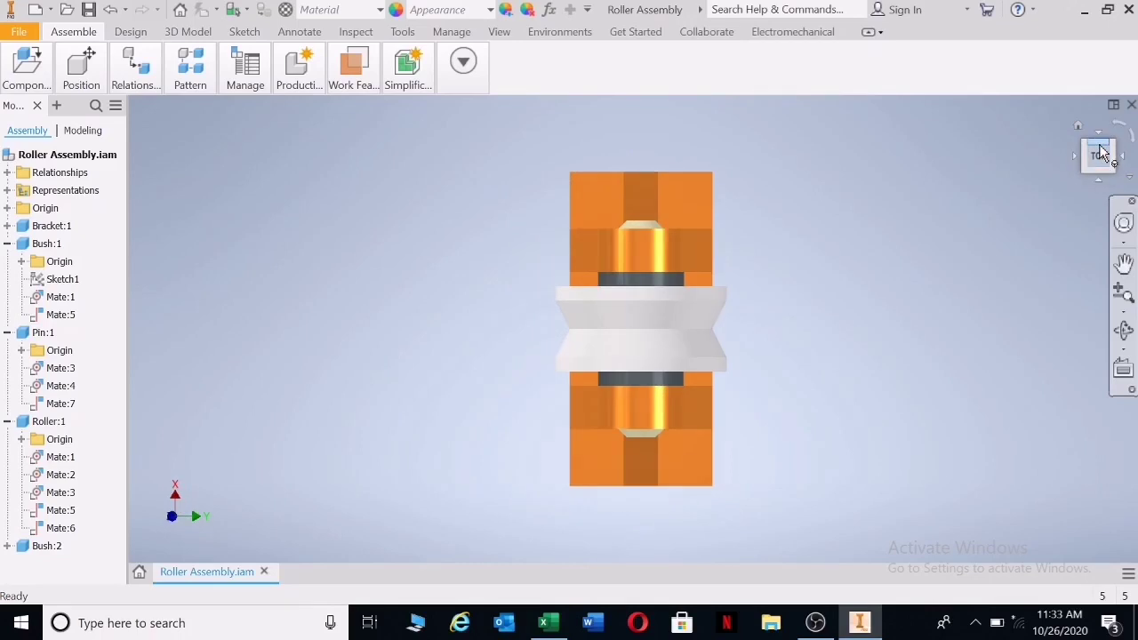
pyautogui.click(1081, 129)
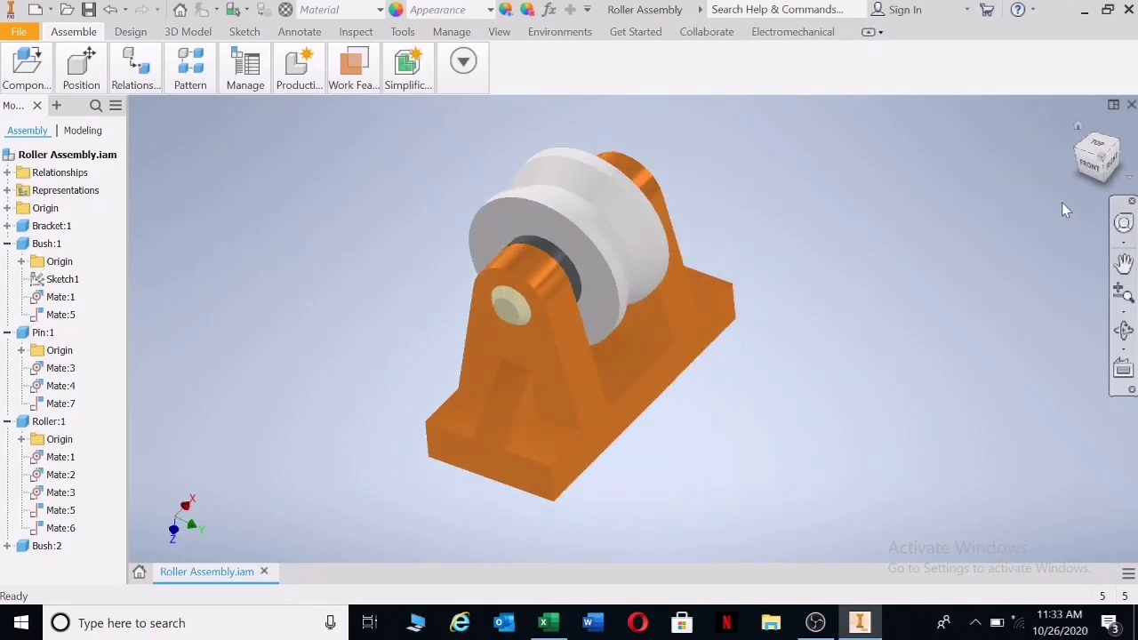
pyautogui.click(1088, 165)
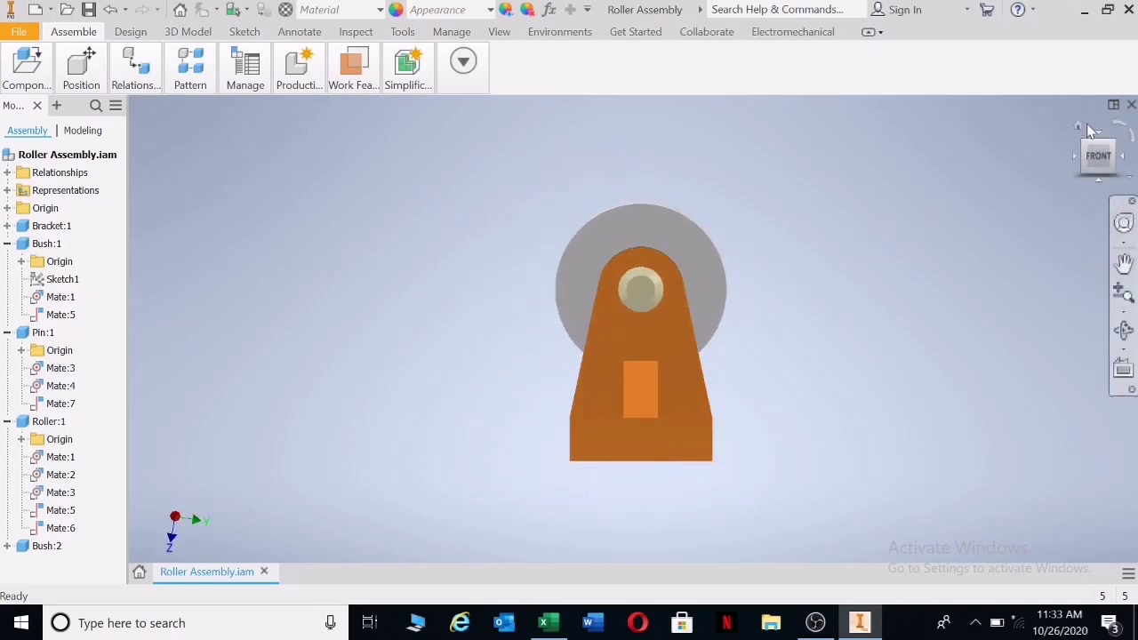
pyautogui.click(1124, 157)
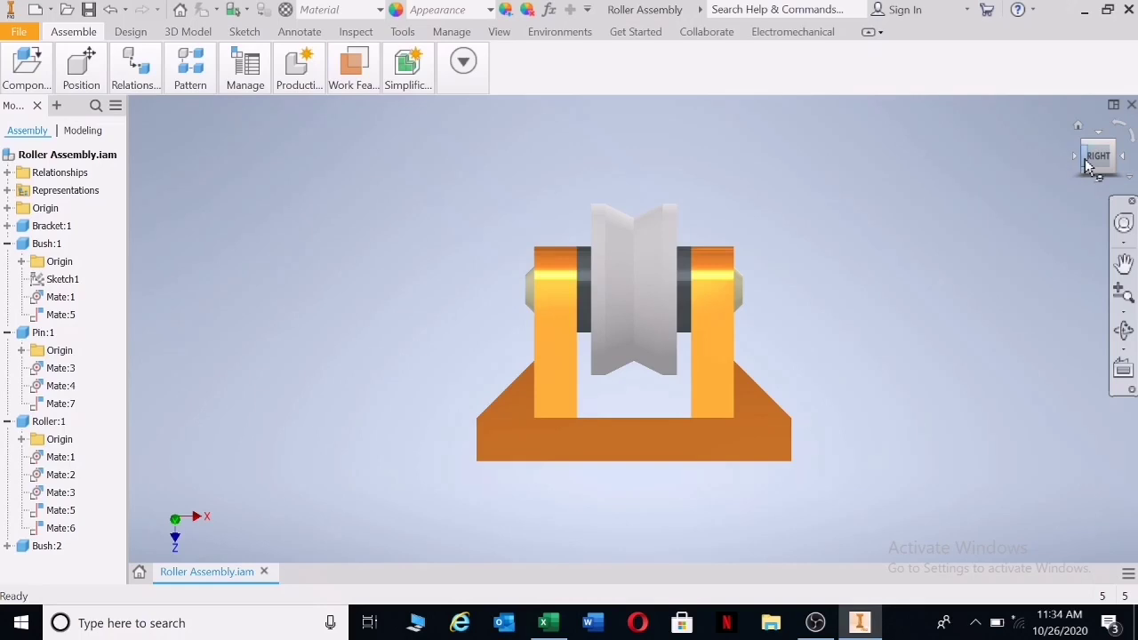
pyautogui.rightClick(1086, 167)
pyautogui.click(977, 125)
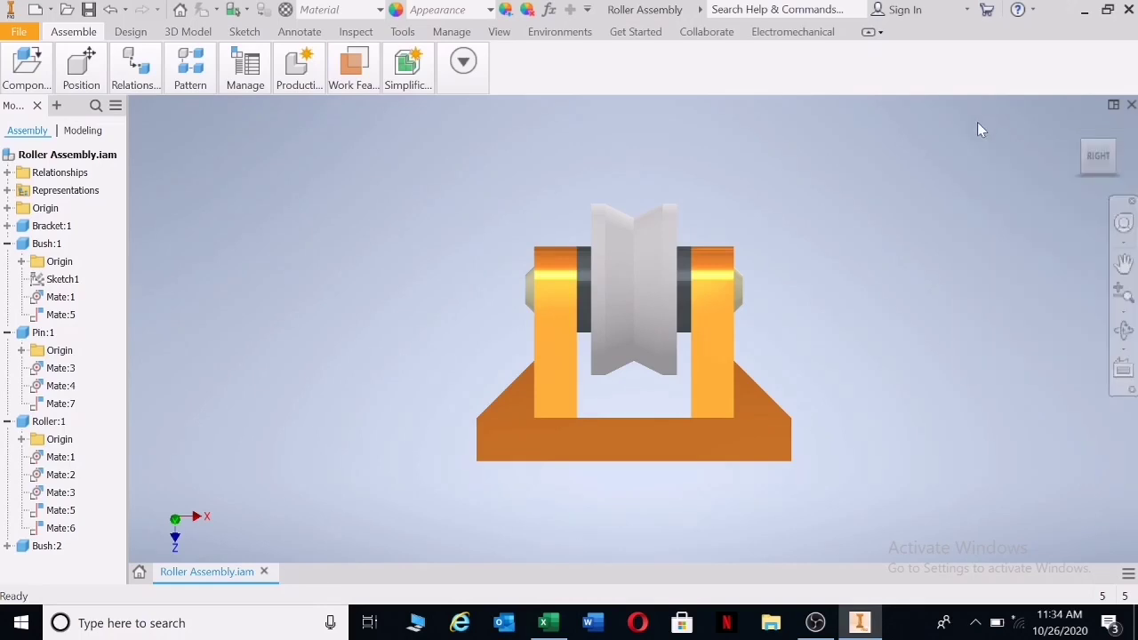
pyautogui.rightClick(1102, 155)
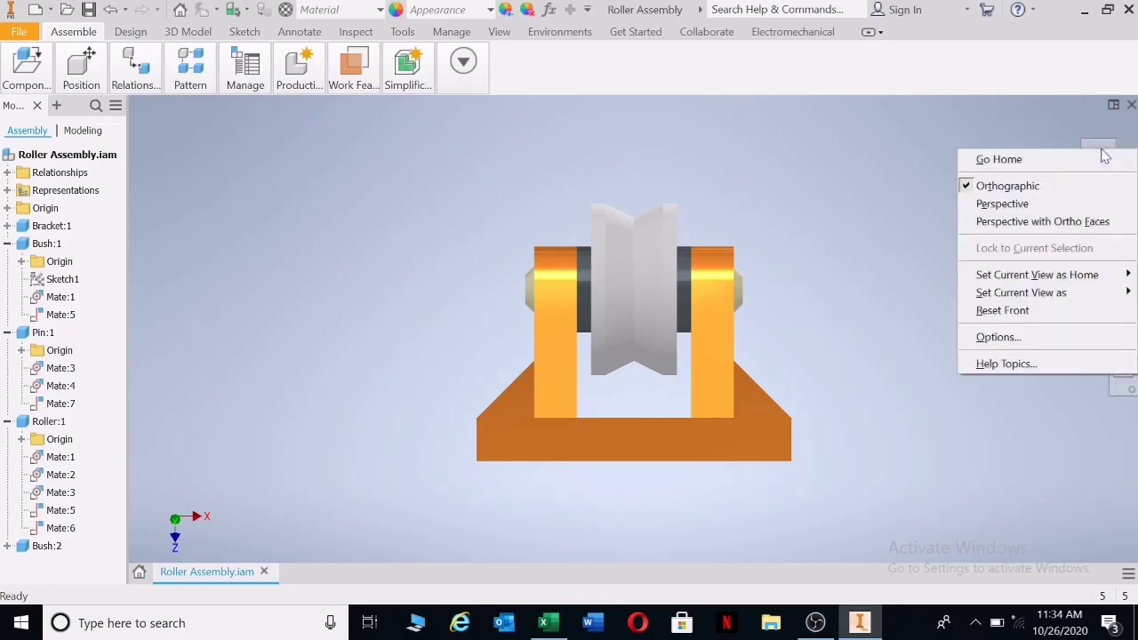
pyautogui.moveTo(1015, 296)
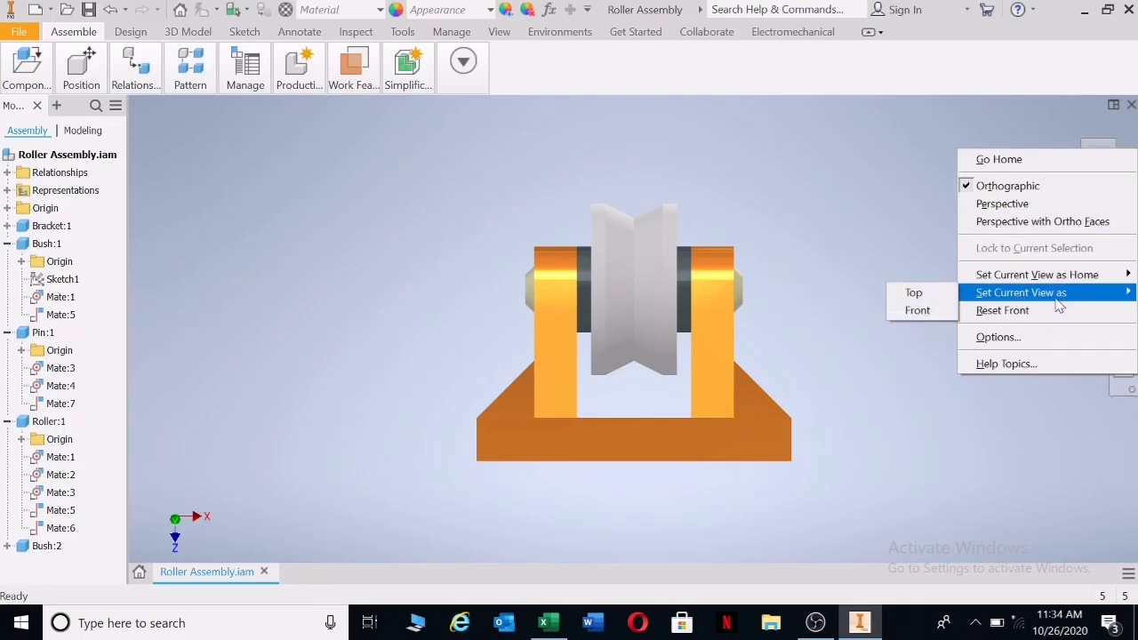
pyautogui.click(919, 311)
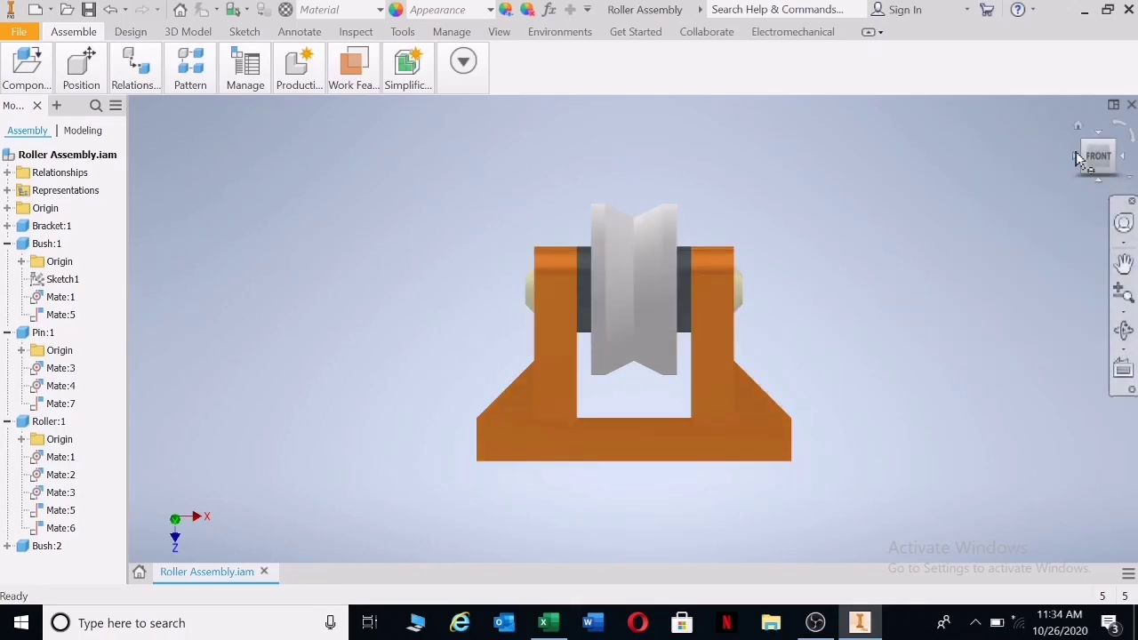
pyautogui.click(1078, 126)
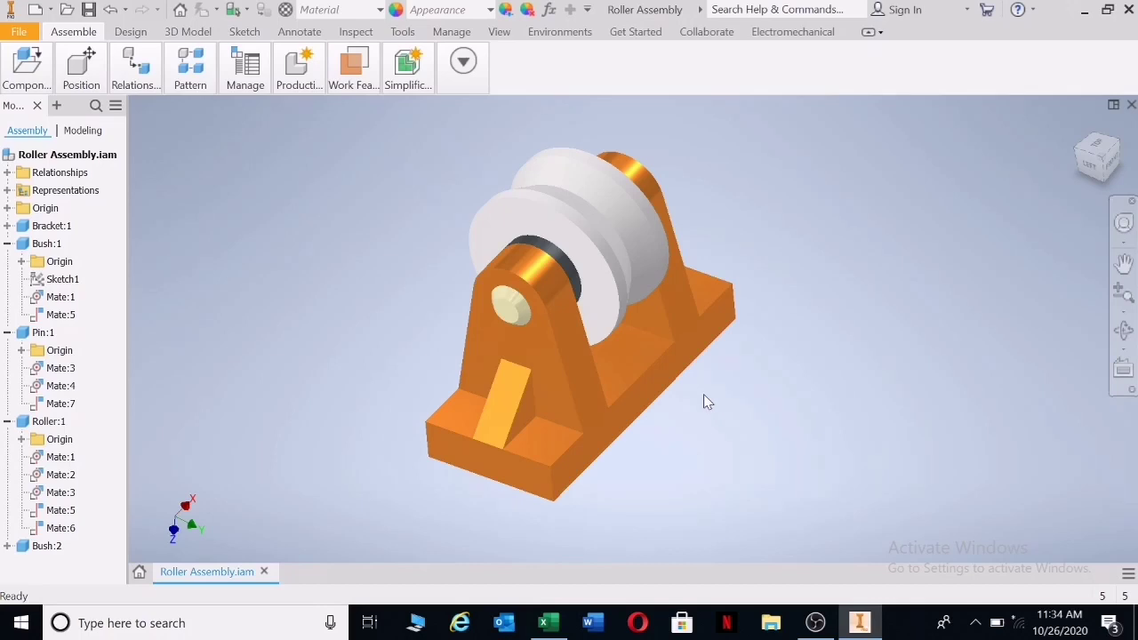
# Step: Create a new drawing from the metric ISO.dwg template
pyautogui.click(65, 153)
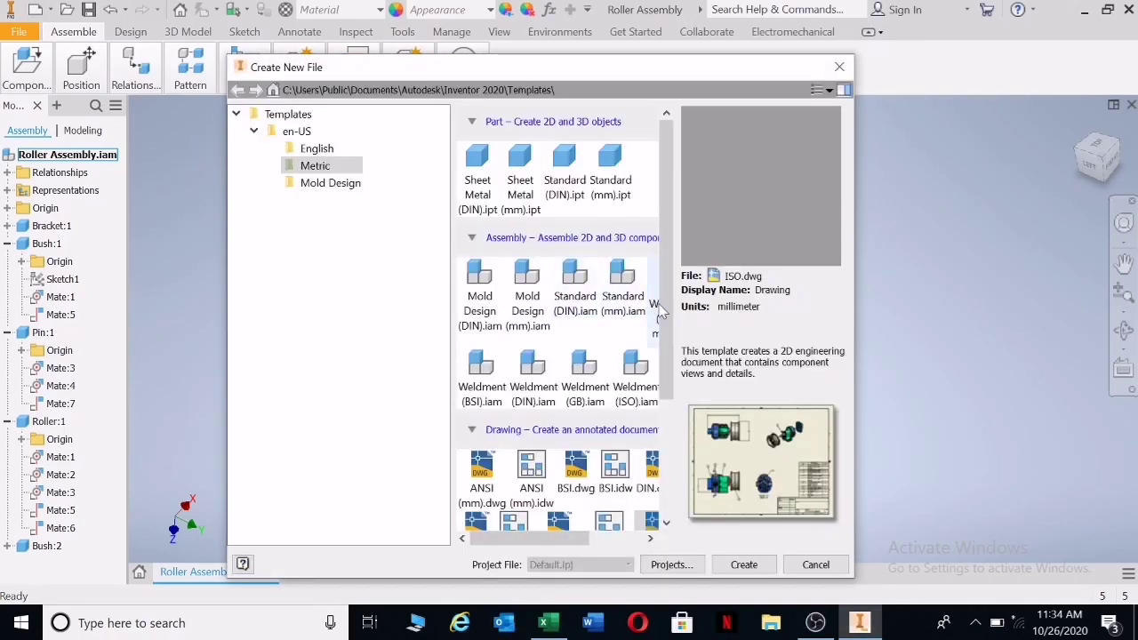
pyautogui.moveTo(669, 330); pyautogui.dragTo(673, 446)
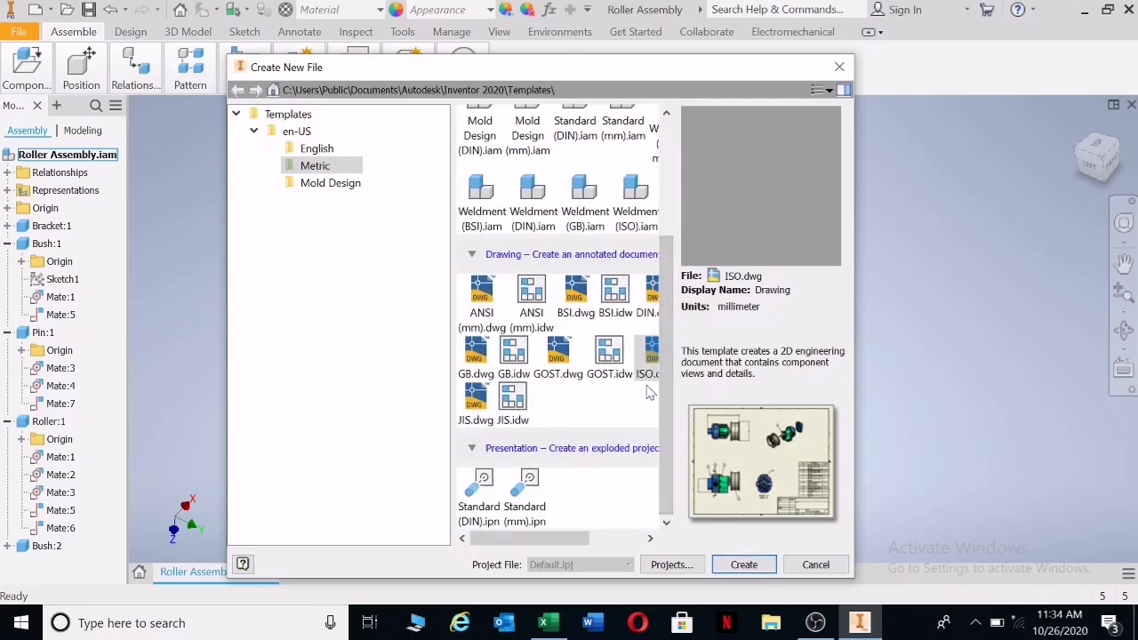
pyautogui.click(650, 538)
pyautogui.click(650, 538)
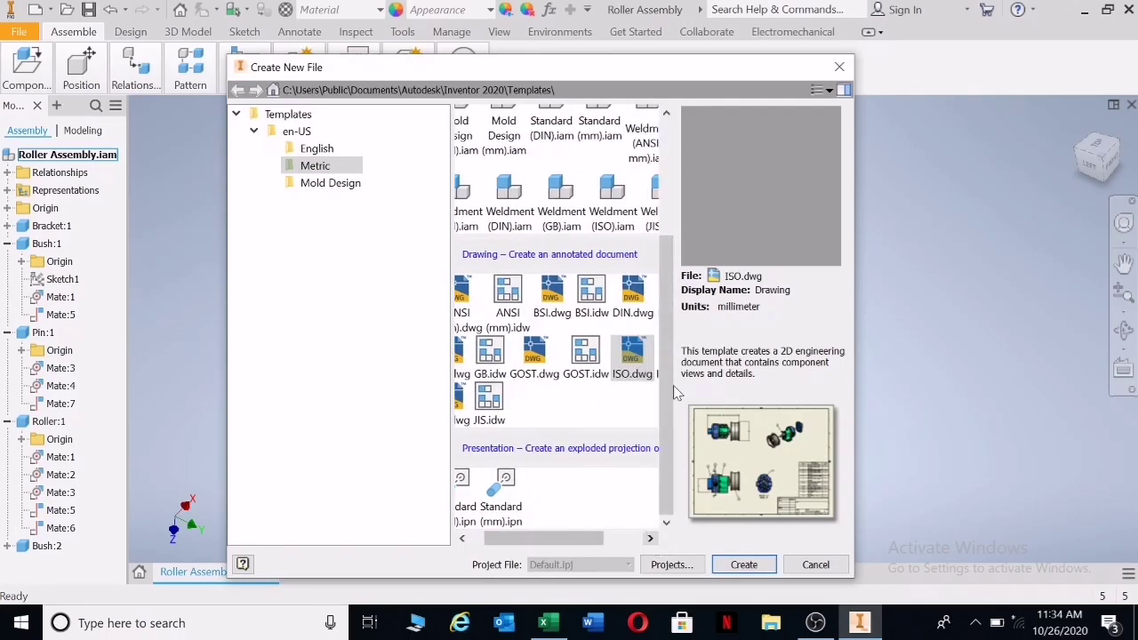
pyautogui.moveTo(579, 539); pyautogui.dragTo(634, 538)
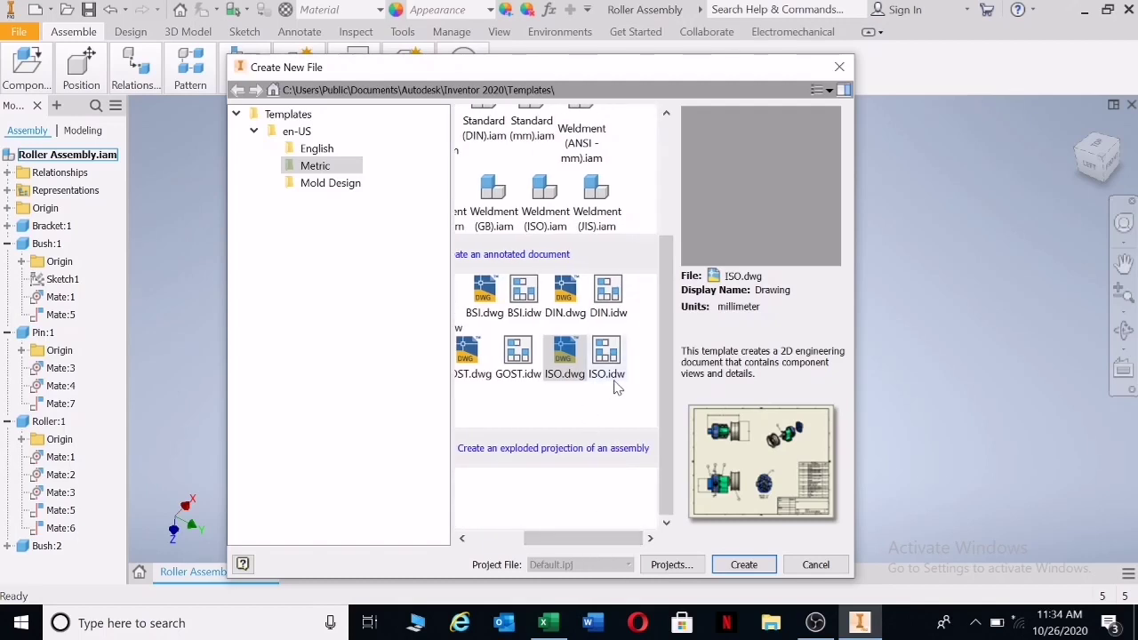
pyautogui.doubleClick(564, 360)
# Step: Place a 1:1 base front view of Roller Assembly in the upper-left area of the drawing sheet
pyautogui.click(27, 66)
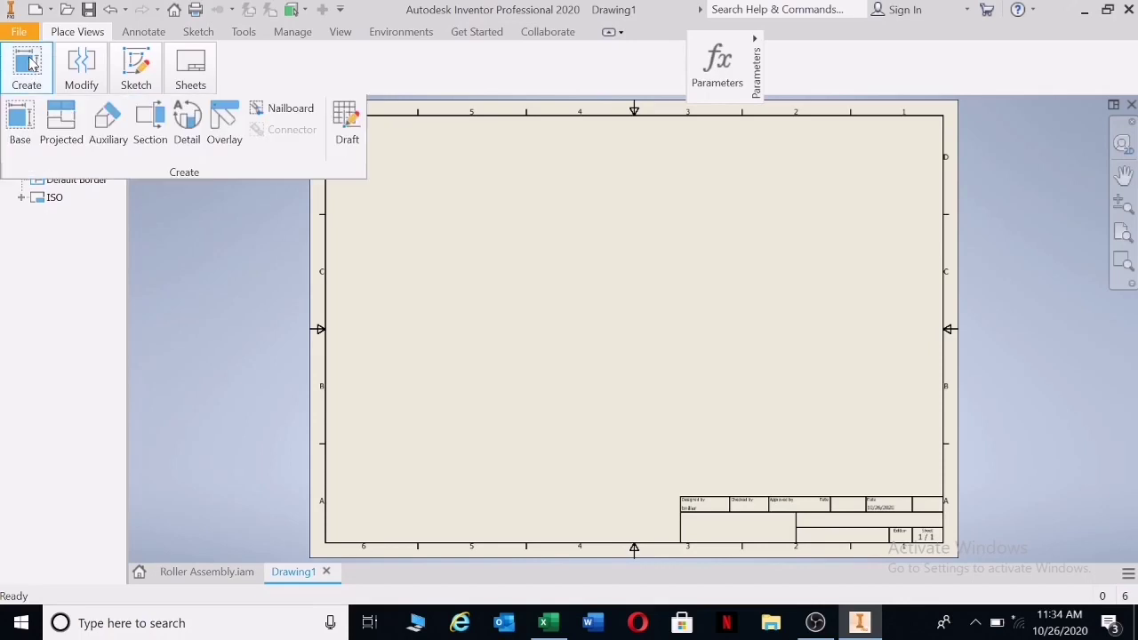
pyautogui.click(20, 118)
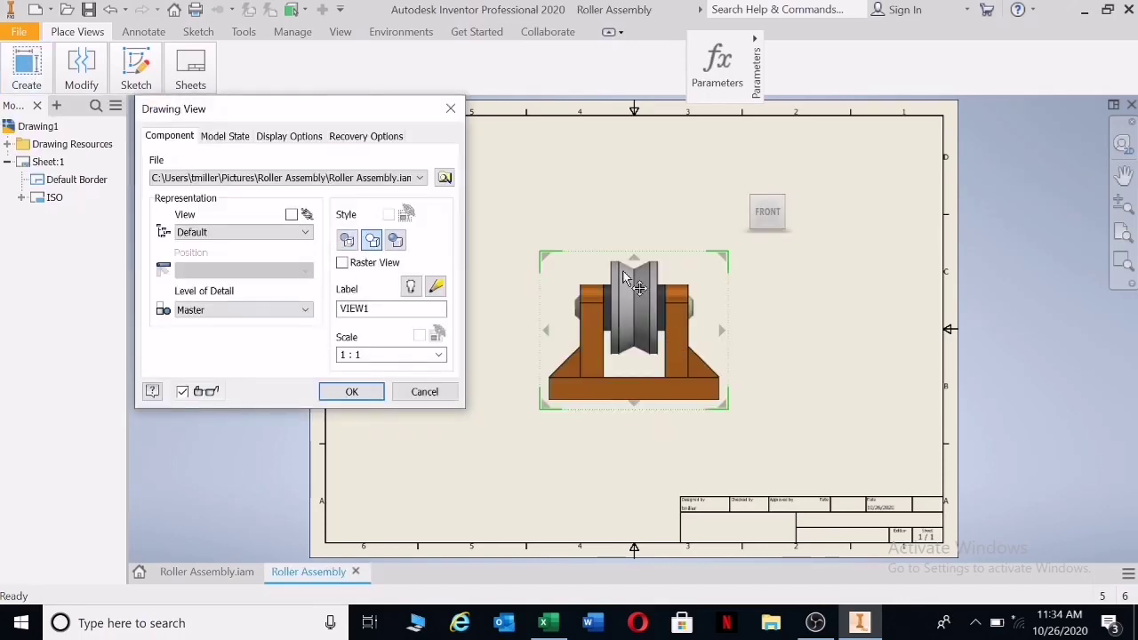
pyautogui.click(459, 216)
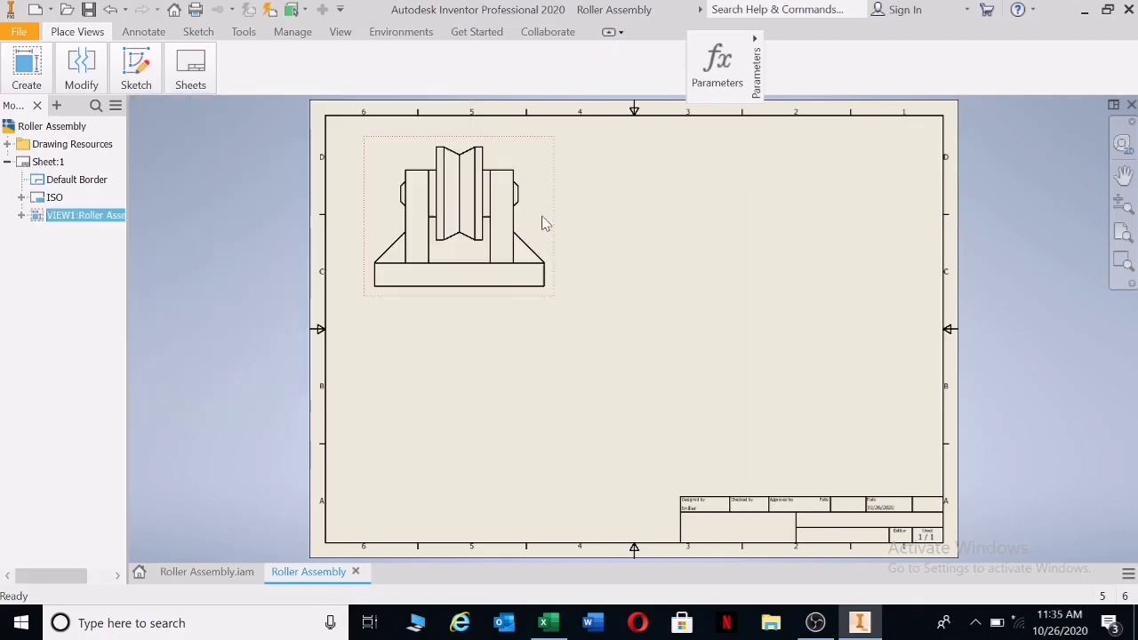
pyautogui.press('Escape')
# Step: Project a side view from the base view and place it to the right on the sheet
pyautogui.moveTo(27, 71)
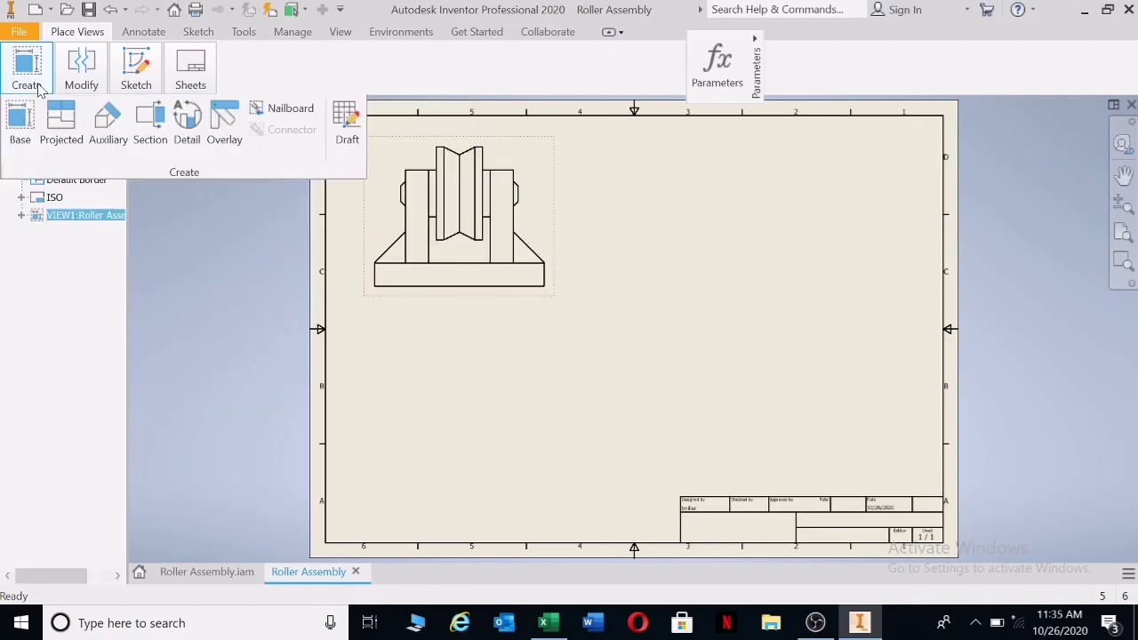
pyautogui.click(61, 124)
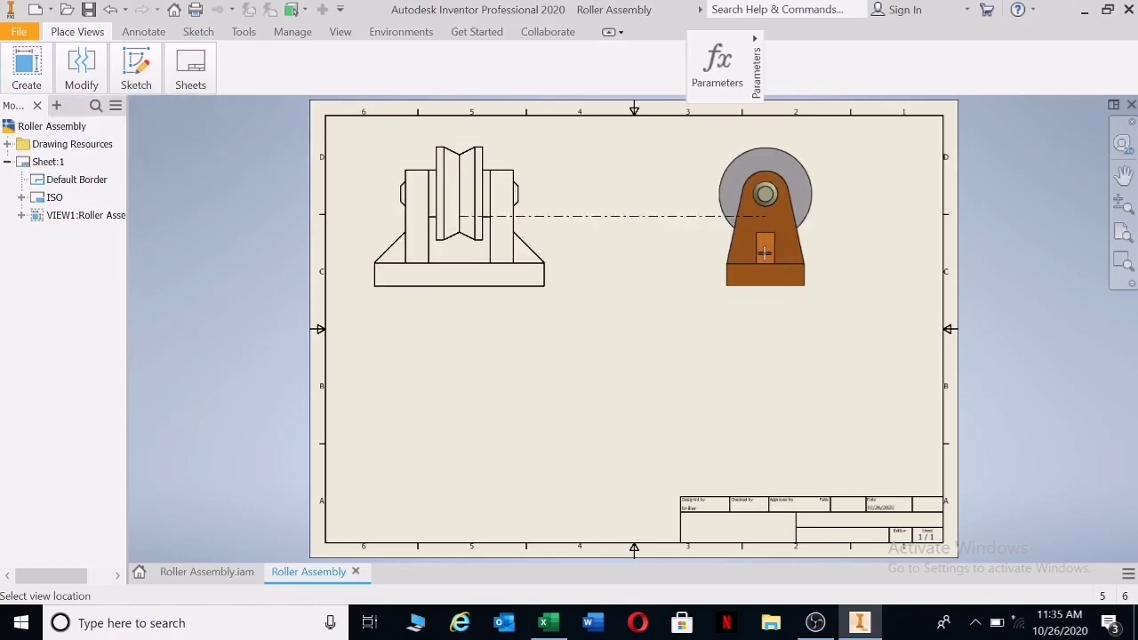
pyautogui.click(764, 254)
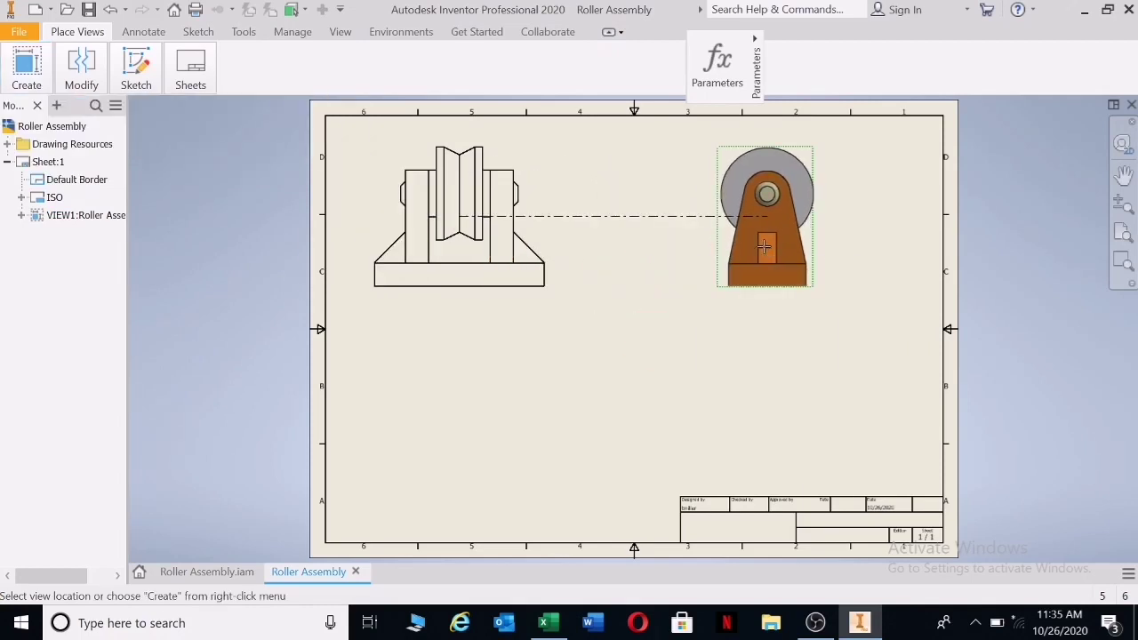
pyautogui.rightClick(762, 255)
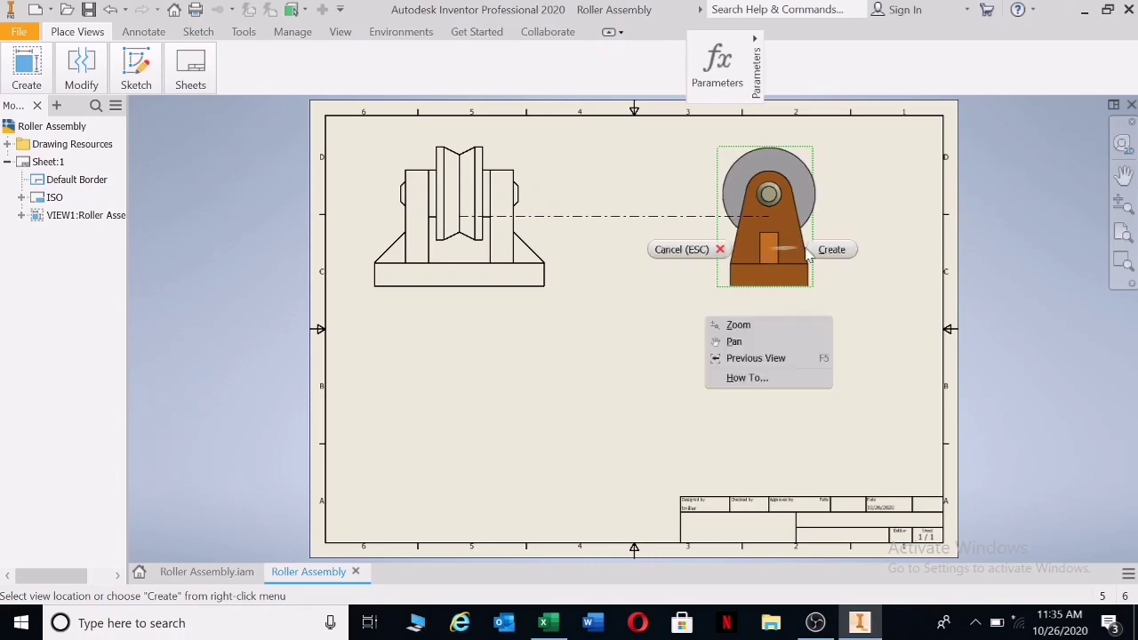
pyautogui.click(831, 250)
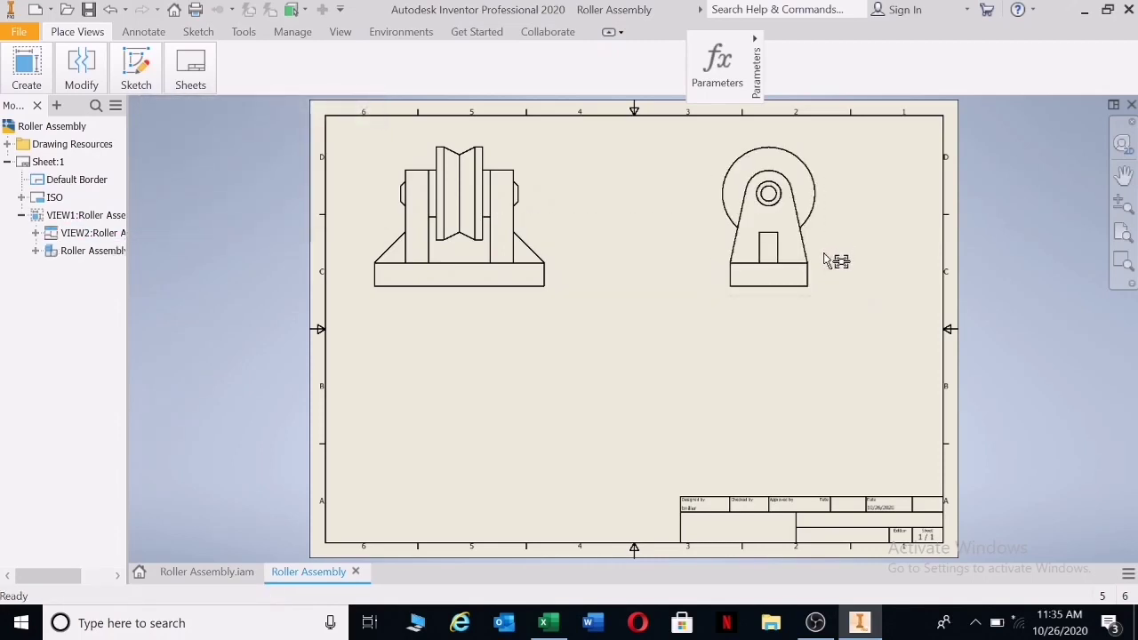
# Step: Project a top view from the base view and place it directly below on the sheet
pyautogui.click(26, 64)
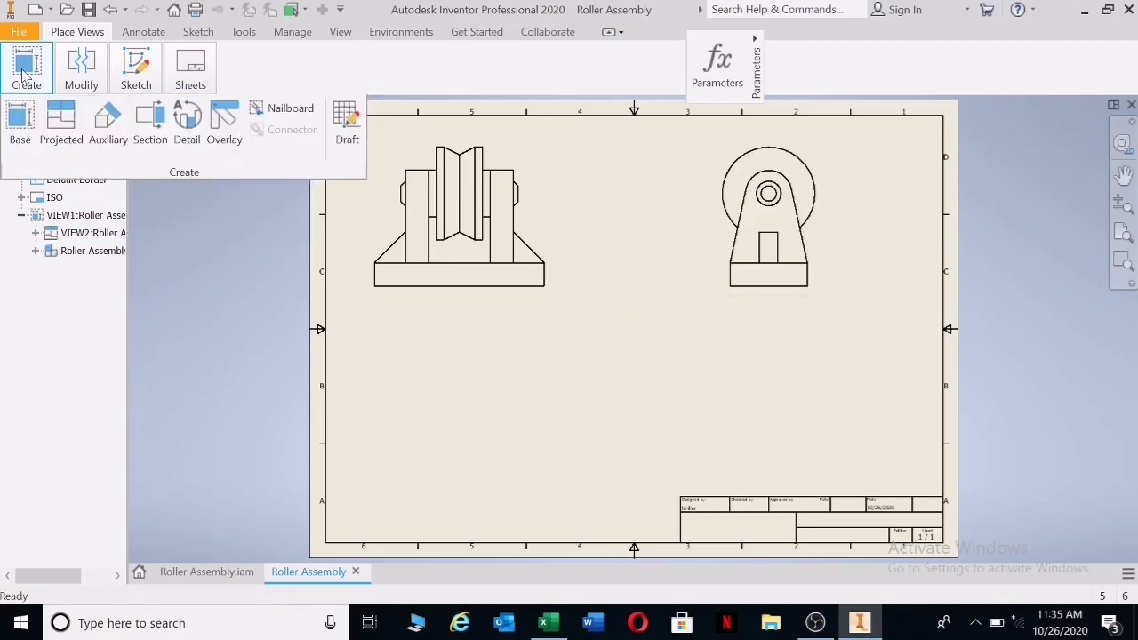
pyautogui.click(58, 125)
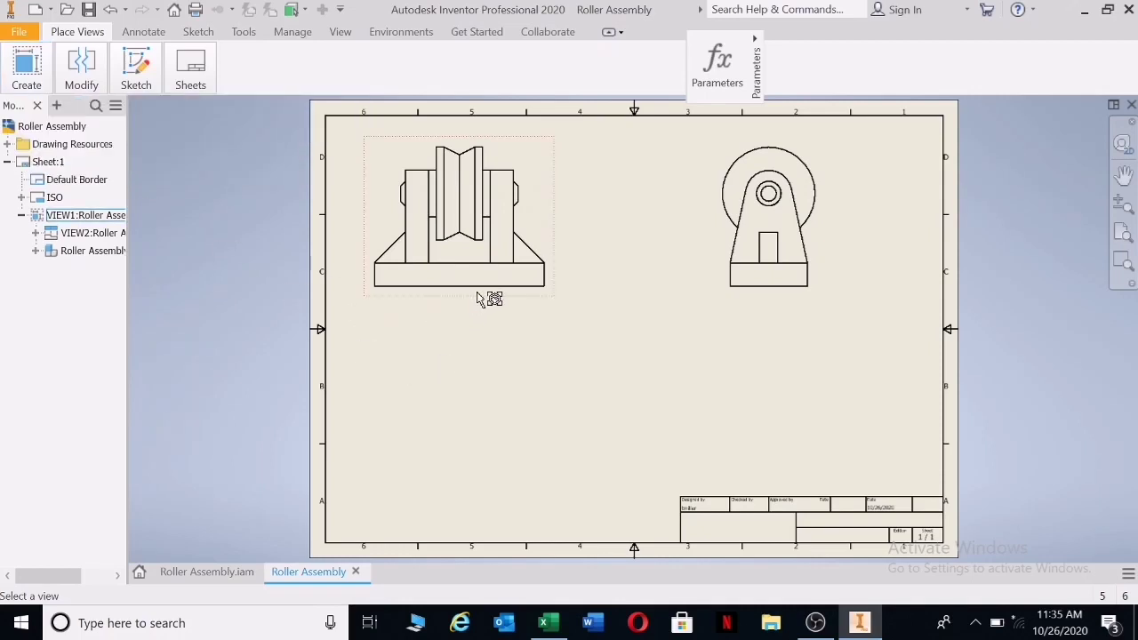
pyautogui.click(477, 296)
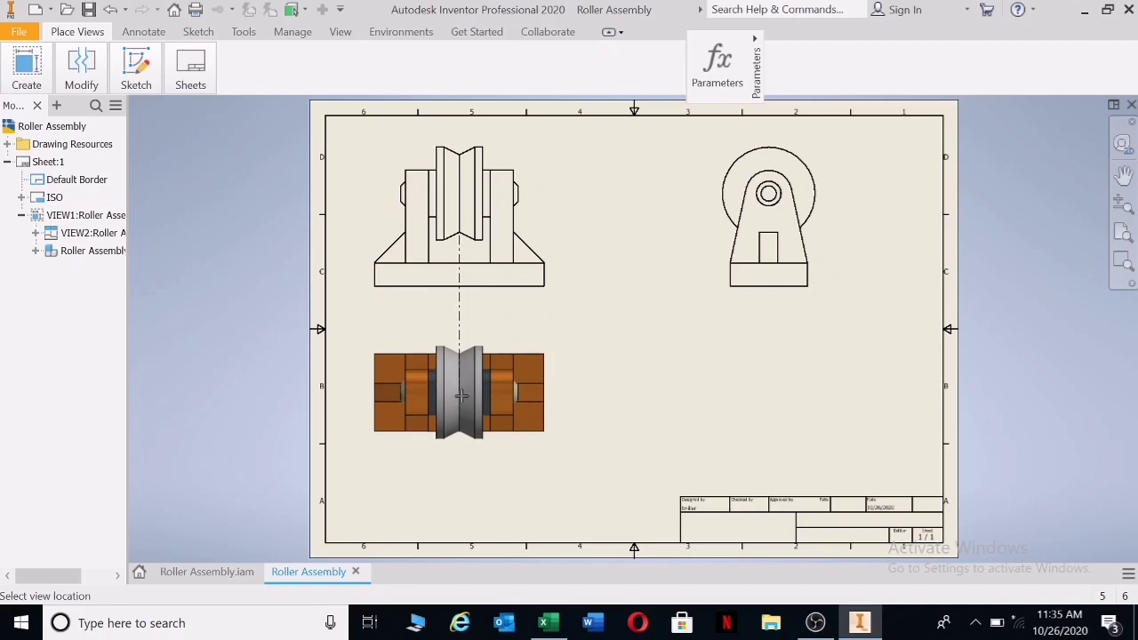
pyautogui.click(466, 438)
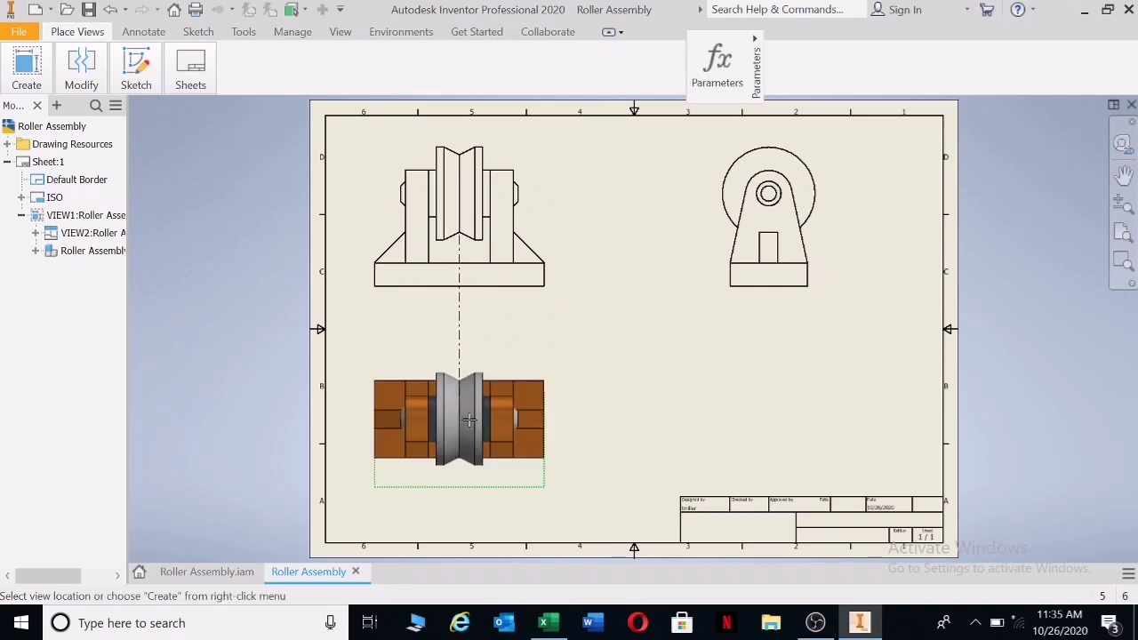
pyautogui.rightClick(469, 442)
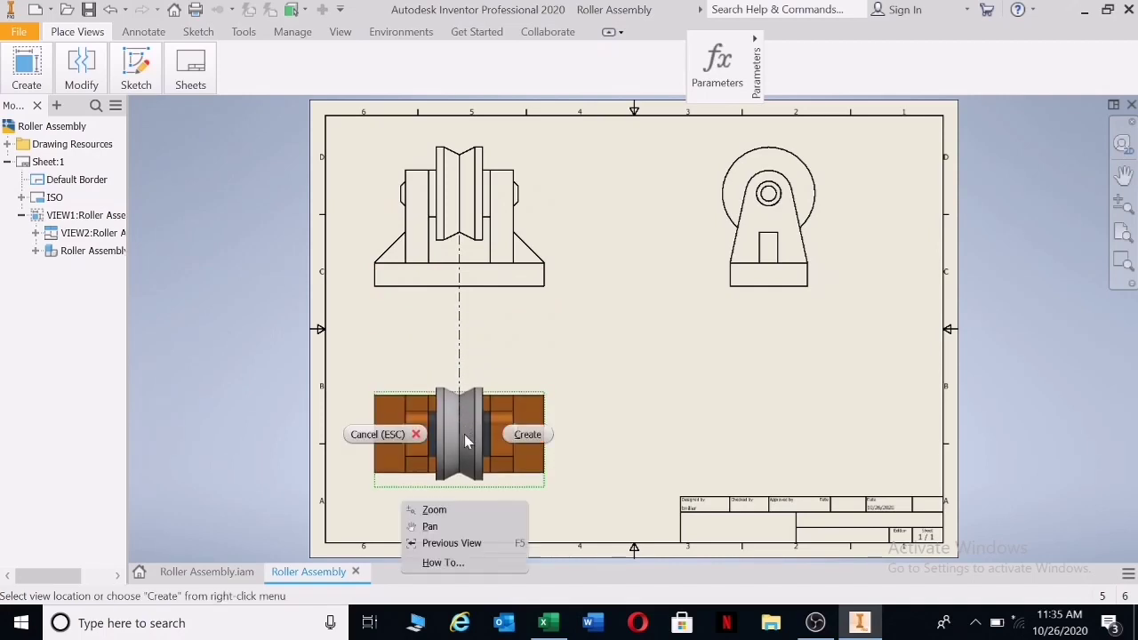
pyautogui.click(527, 434)
# Step: Adjust the spacing of the three views, lowering the front view slightly and moving the side view closer to it
pyautogui.moveTo(503, 399); pyautogui.dragTo(490, 352)
pyautogui.moveTo(516, 298); pyautogui.dragTo(516, 315)
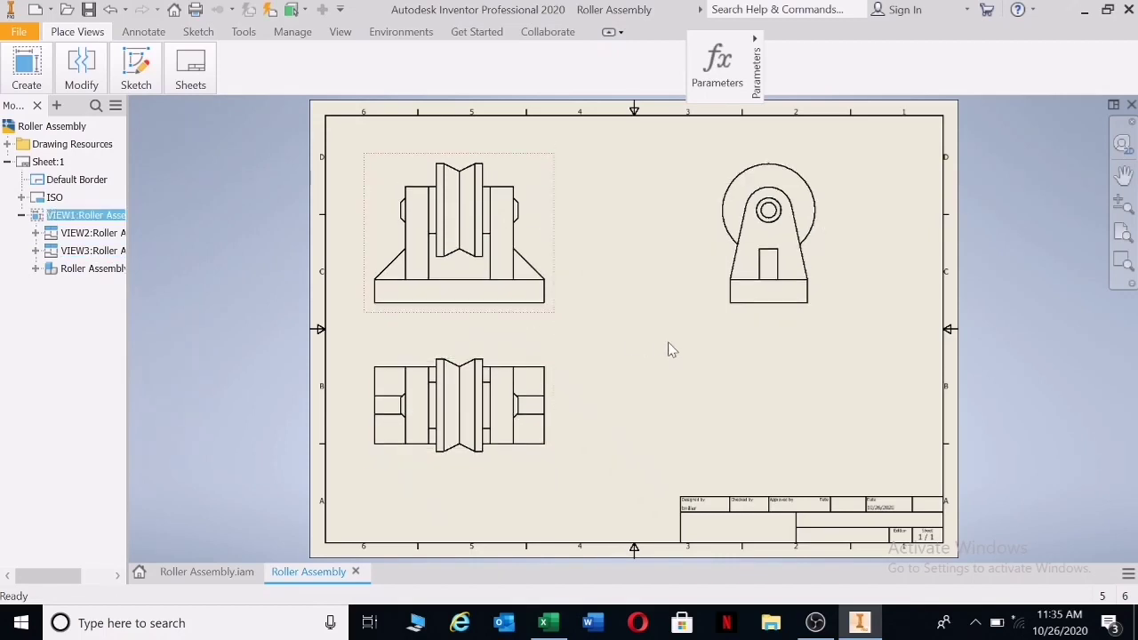
pyautogui.moveTo(771, 318); pyautogui.dragTo(727, 318)
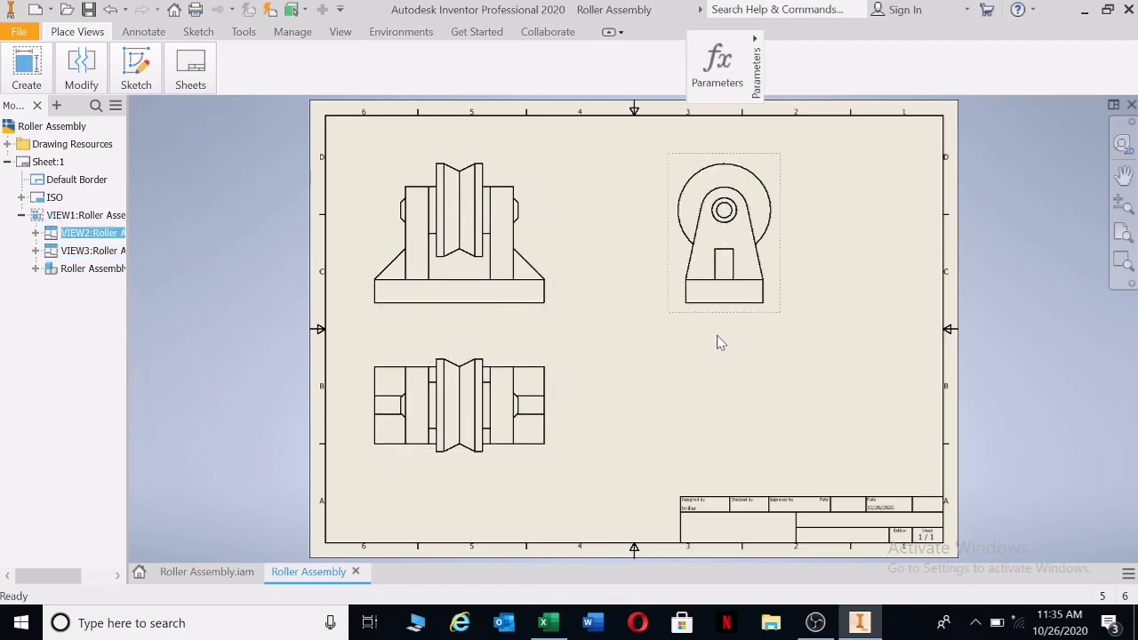
pyautogui.moveTo(557, 416); pyautogui.dragTo(569, 430)
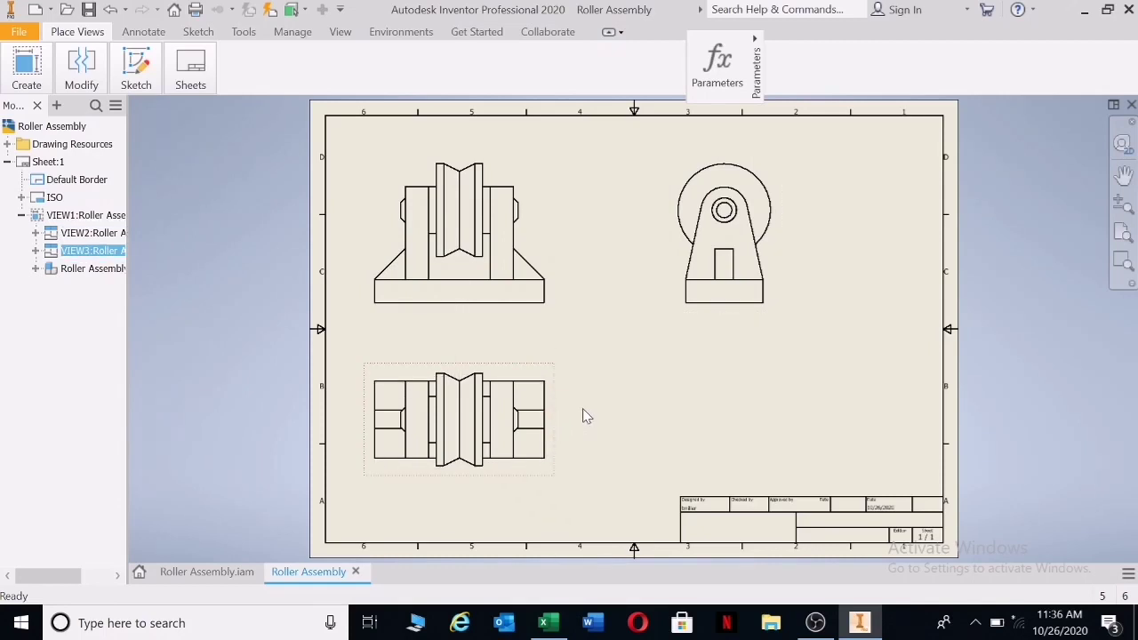
# Step: Rearrange the front and top views with the top view beneath the front view, both shifted toward the side view
pyautogui.moveTo(504, 225); pyautogui.dragTo(478, 349)
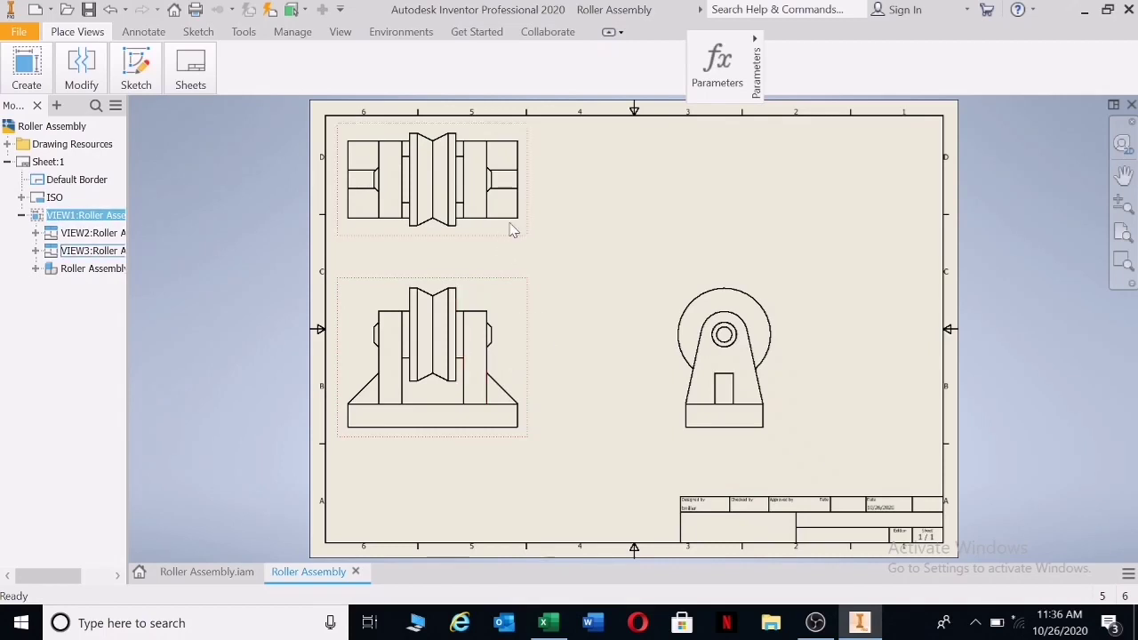
pyautogui.moveTo(511, 229)
pyautogui.mouseDown()
pyautogui.moveTo(523, 384)
pyautogui.moveTo(528, 241)
pyautogui.mouseUp()
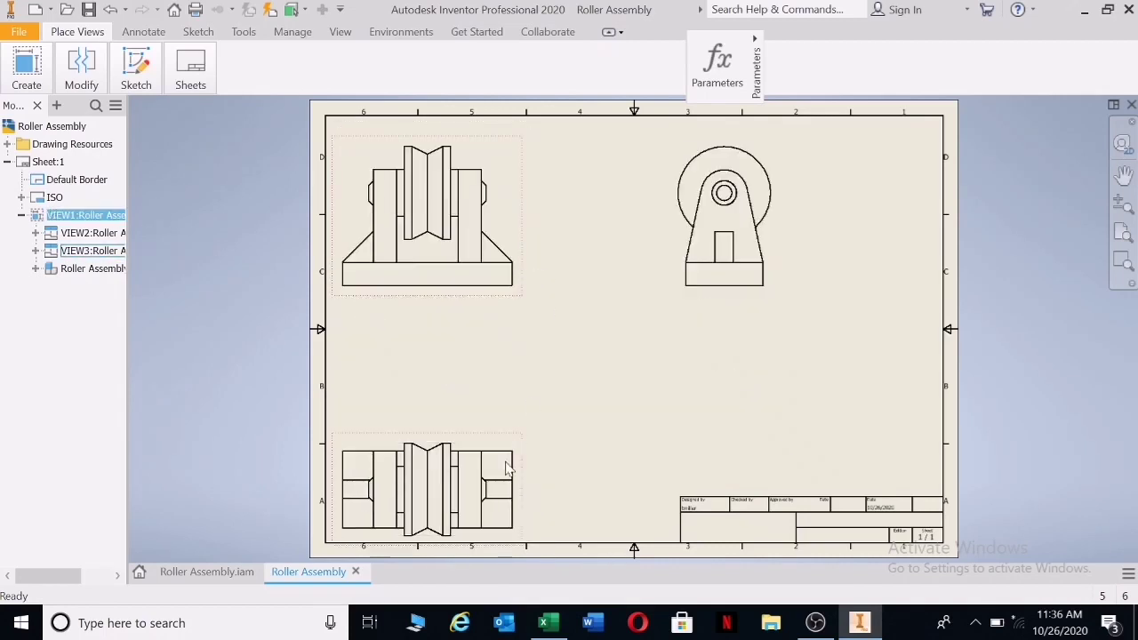
pyautogui.moveTo(519, 475); pyautogui.dragTo(537, 402)
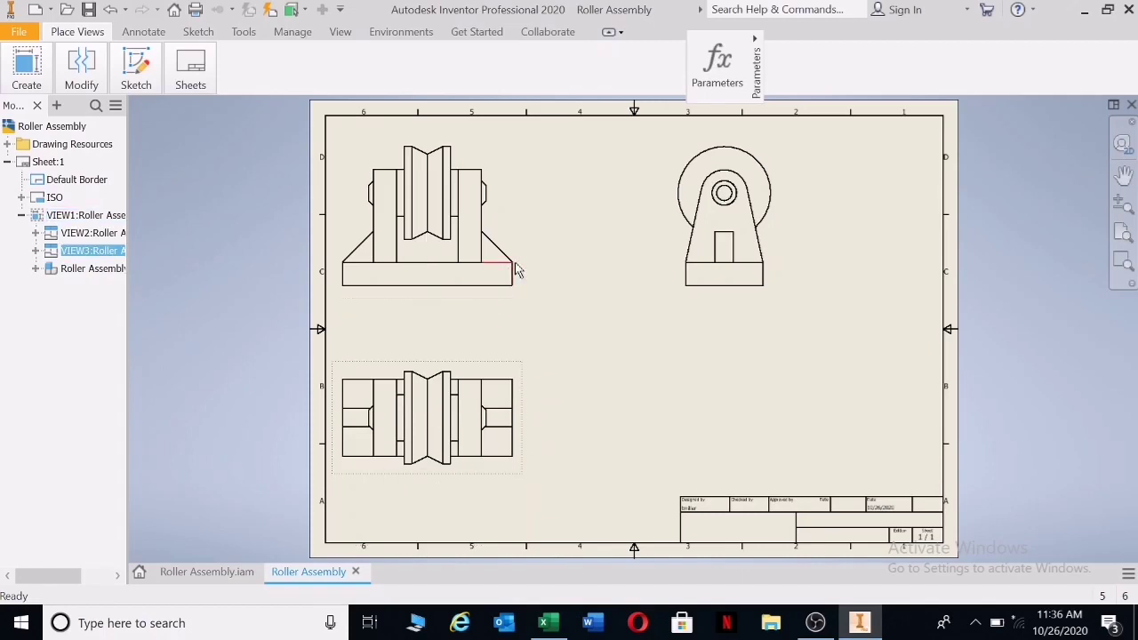
pyautogui.moveTo(525, 249); pyautogui.dragTo(582, 256)
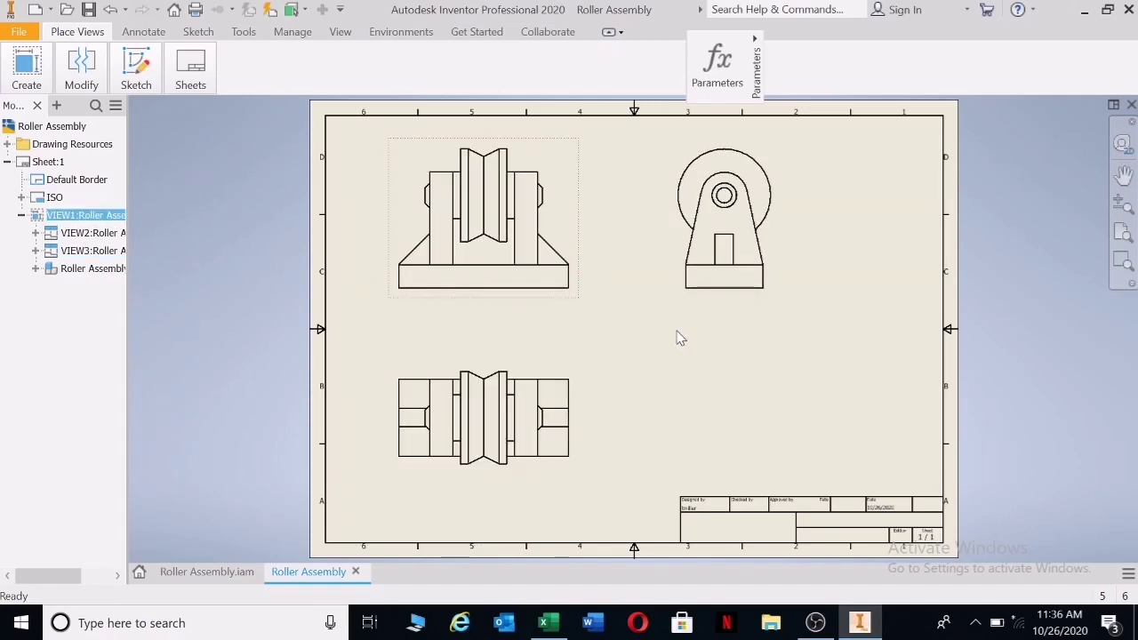
# Step: Dimension the horizontal distance from the base's right edge to the right end of the pin in the front view, with primary unit precision 0
pyautogui.click(397, 319)
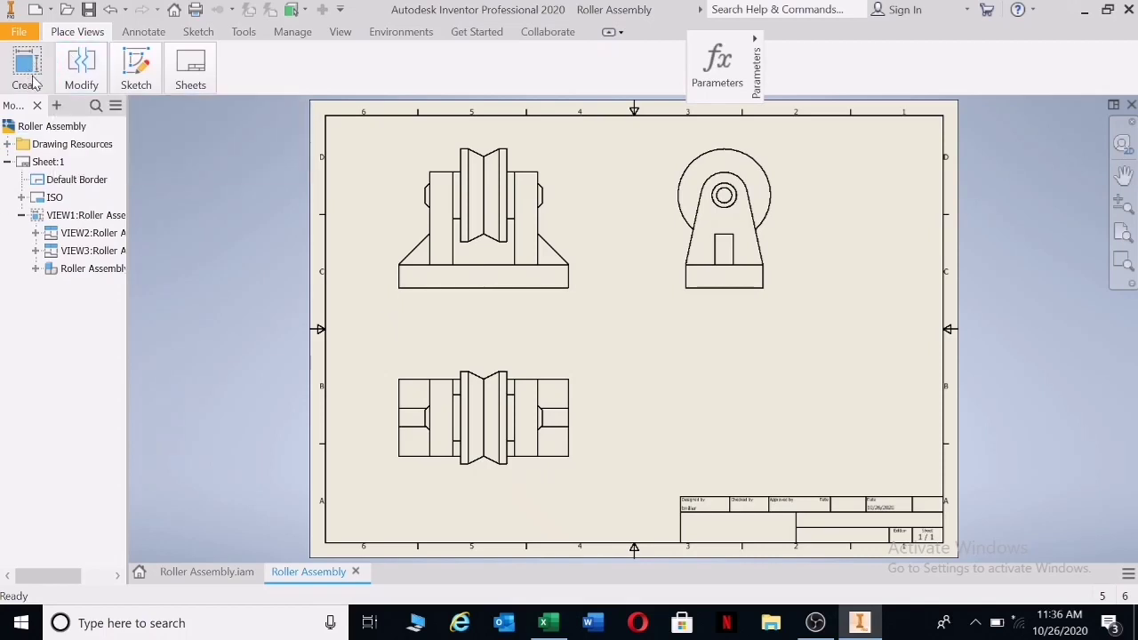
pyautogui.click(143, 31)
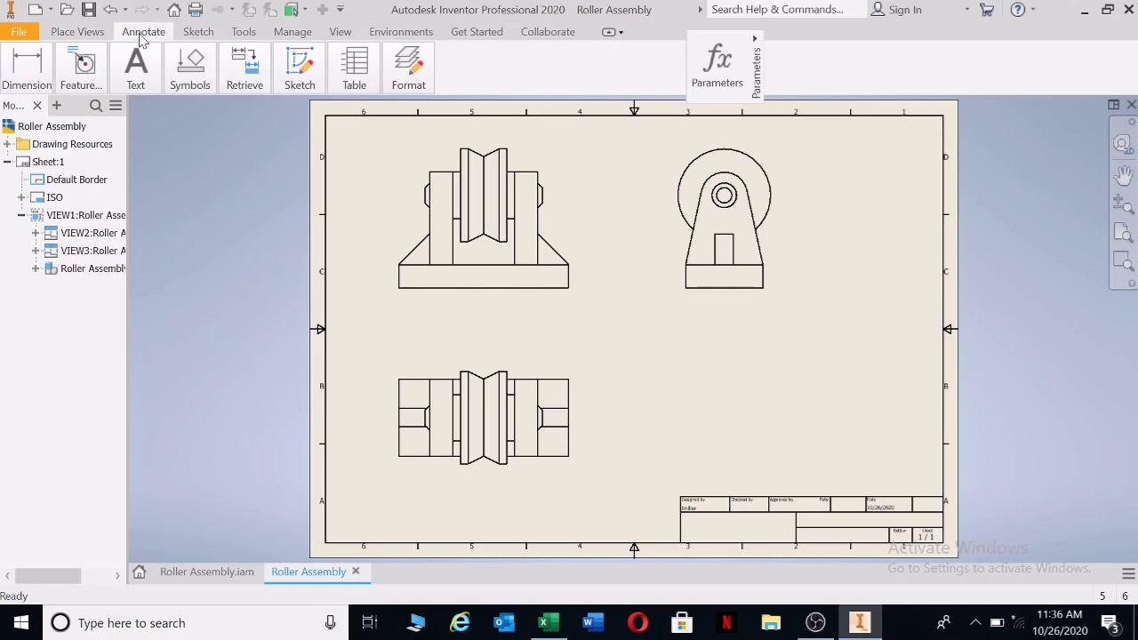
pyautogui.moveTo(27, 71)
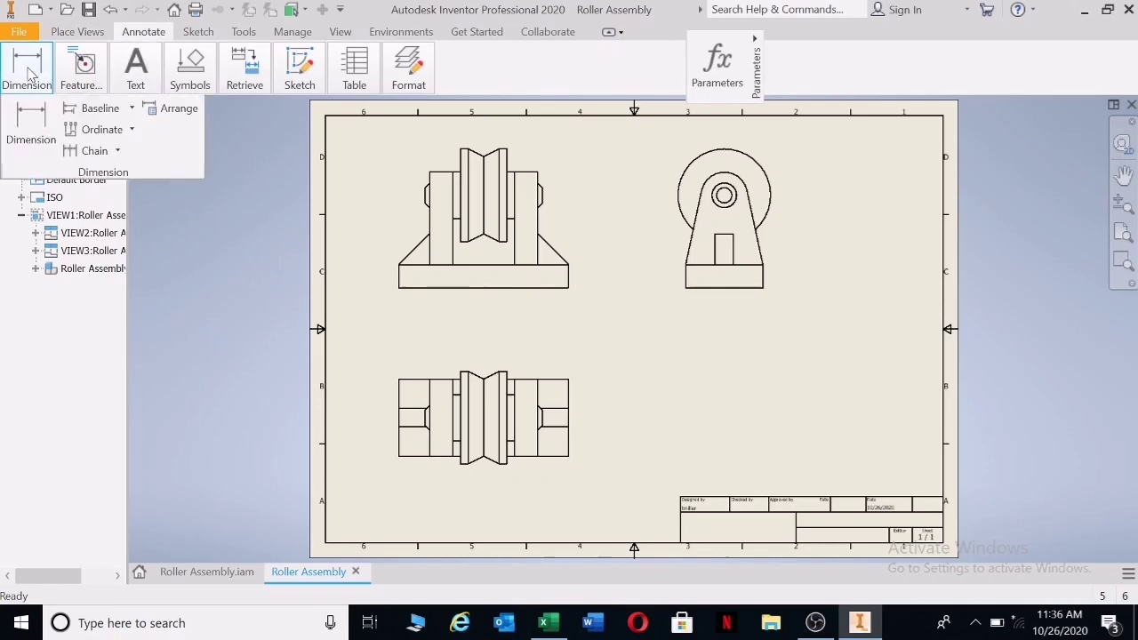
pyautogui.click(30, 120)
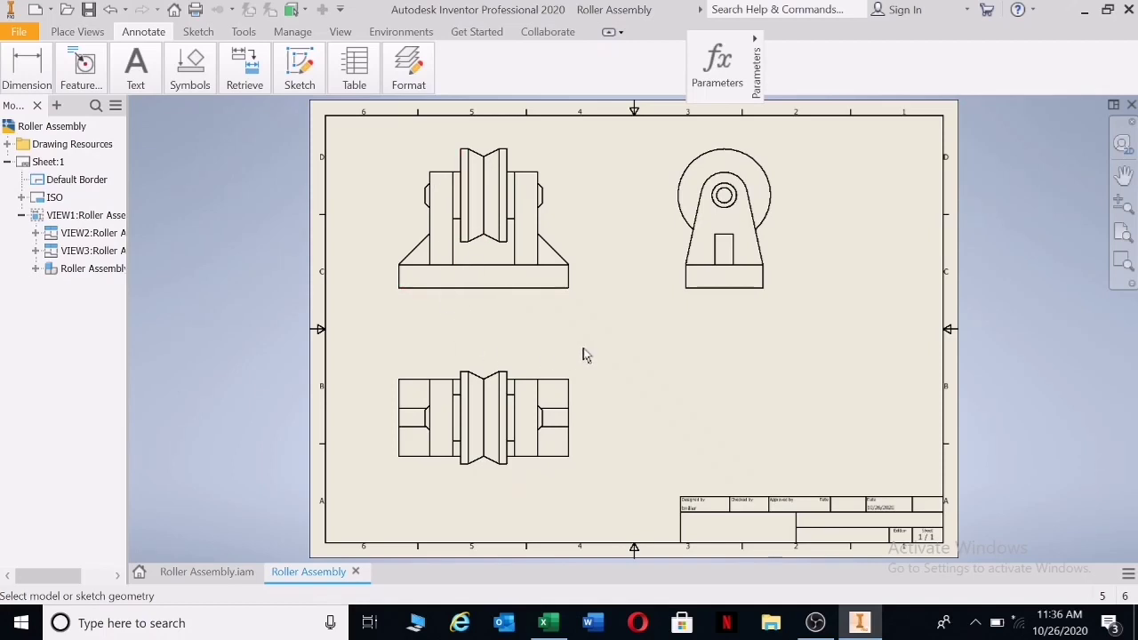
pyautogui.click(568, 276)
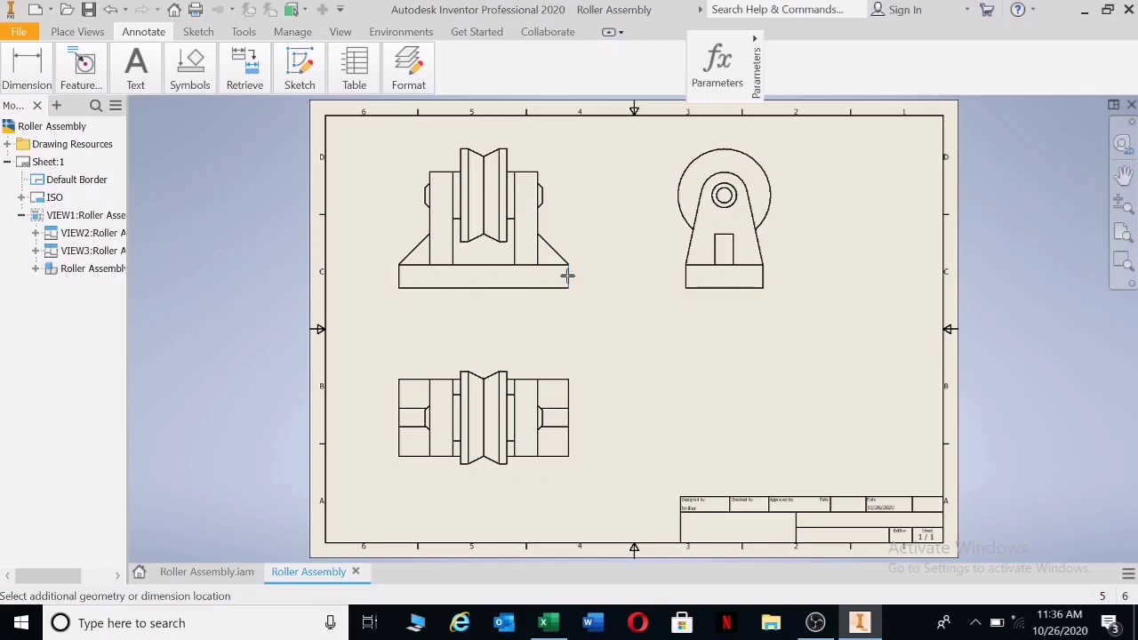
pyautogui.click(541, 194)
pyautogui.click(562, 148)
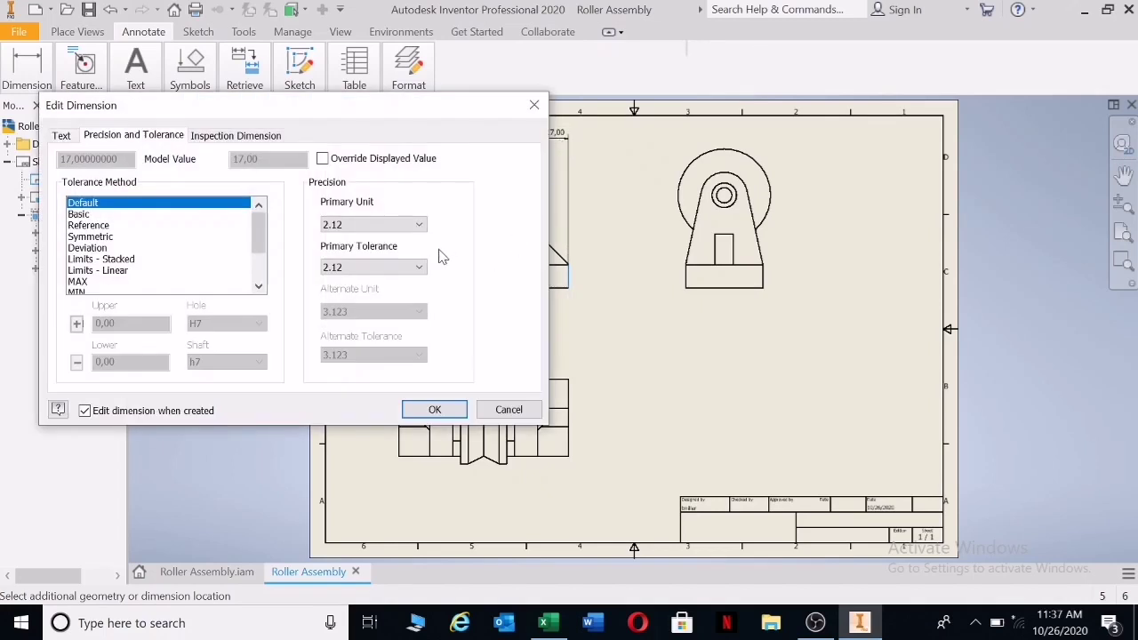
pyautogui.click(382, 225)
pyautogui.click(379, 240)
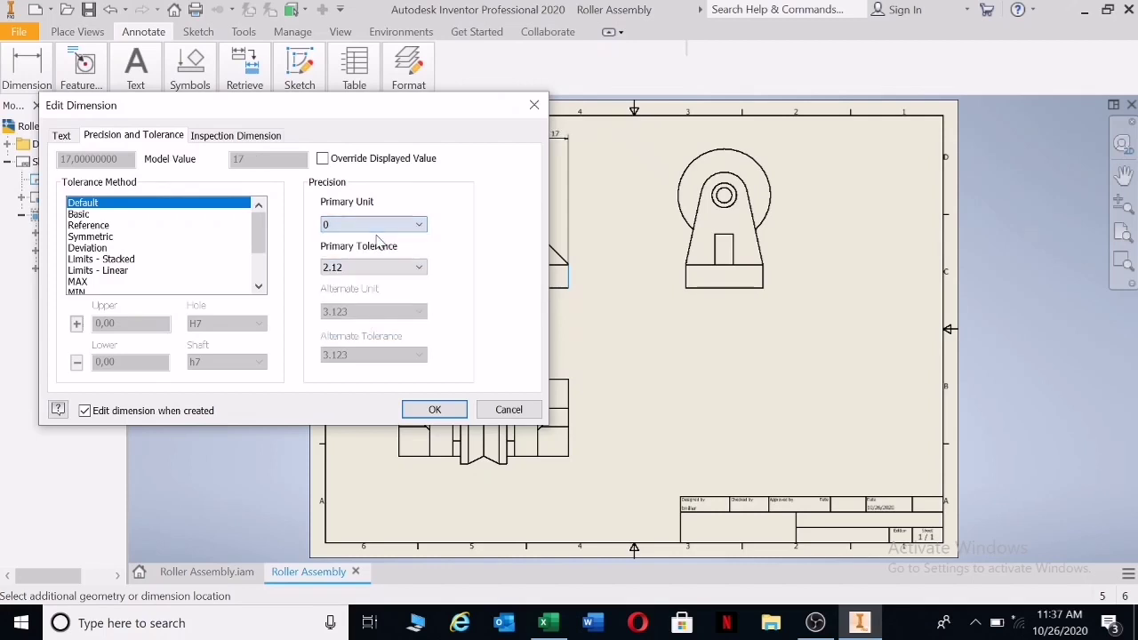
pyautogui.click(458, 409)
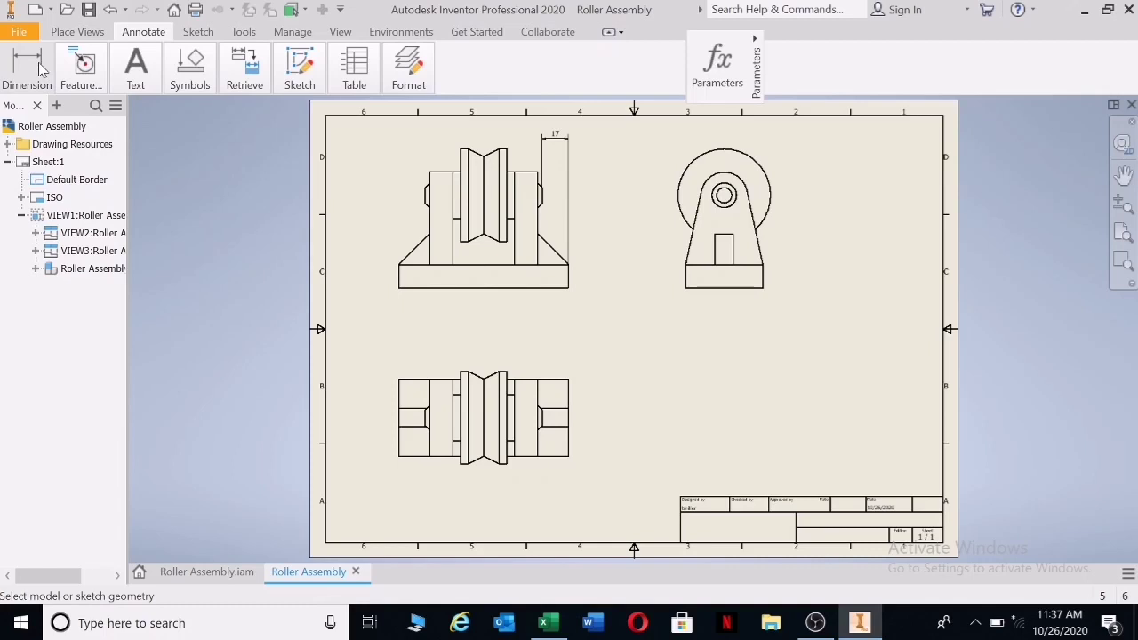
# Step: Dimension from the base's right edge to the right support's inner edge above the front view, with primary unit precision 0
pyautogui.moveTo(36, 69)
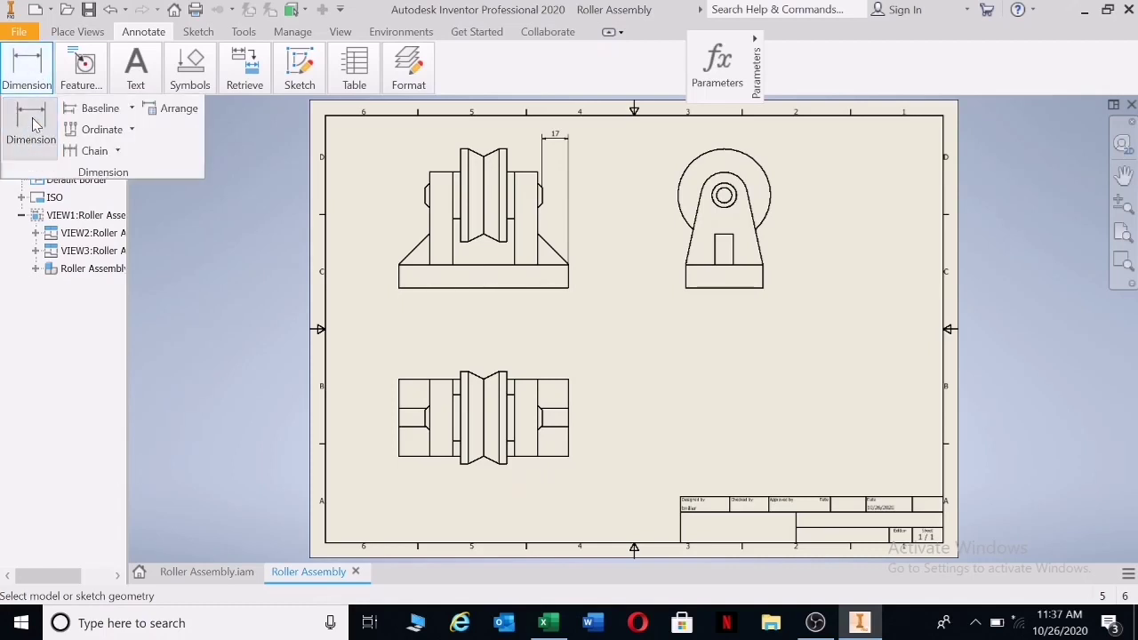
pyautogui.click(31, 71)
pyautogui.click(566, 287)
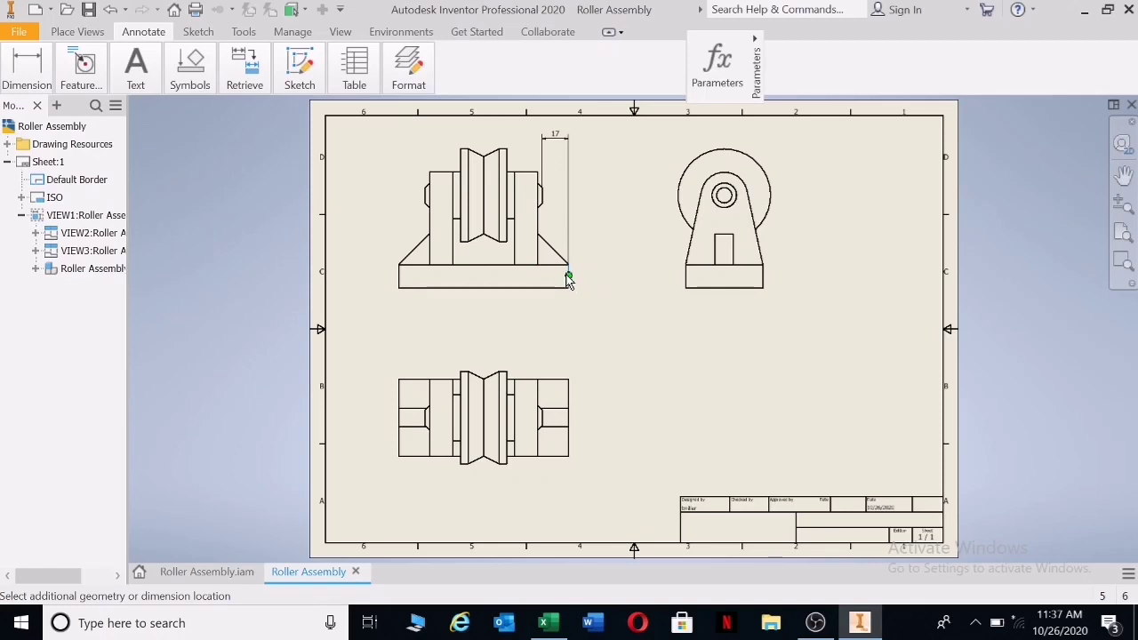
pyautogui.click(519, 189)
pyautogui.click(523, 136)
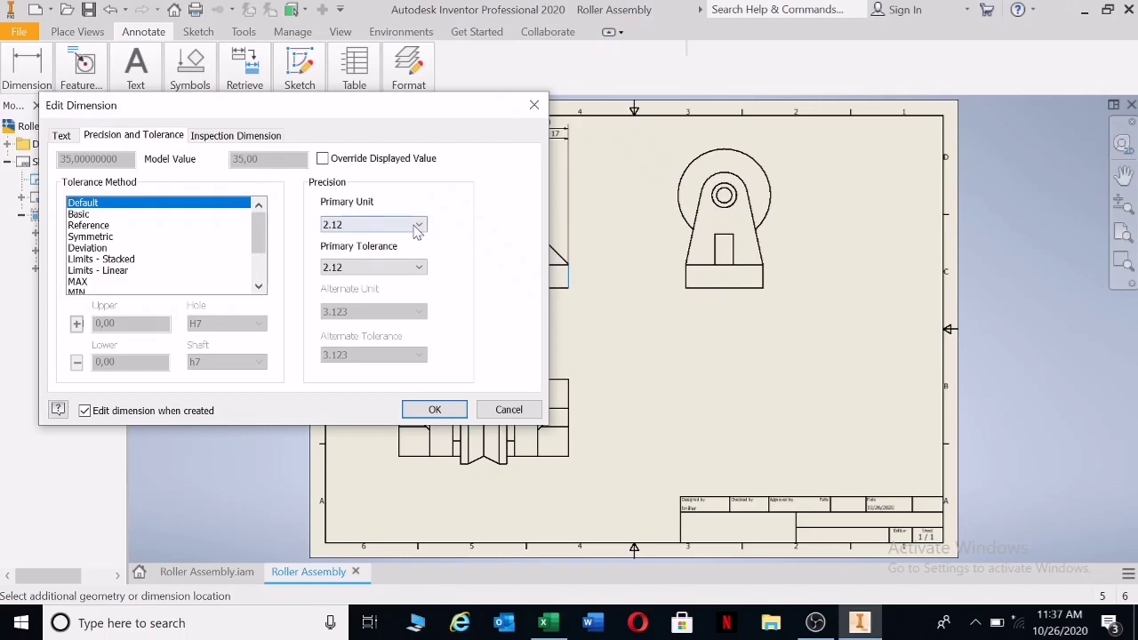
pyautogui.click(417, 228)
pyautogui.click(376, 239)
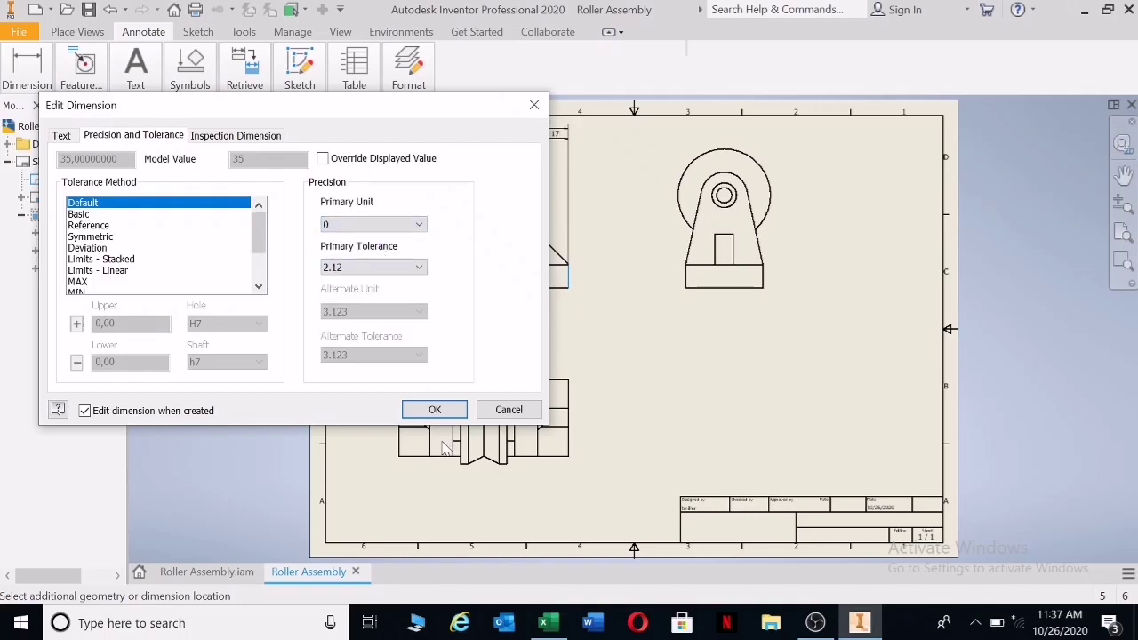
pyautogui.click(435, 413)
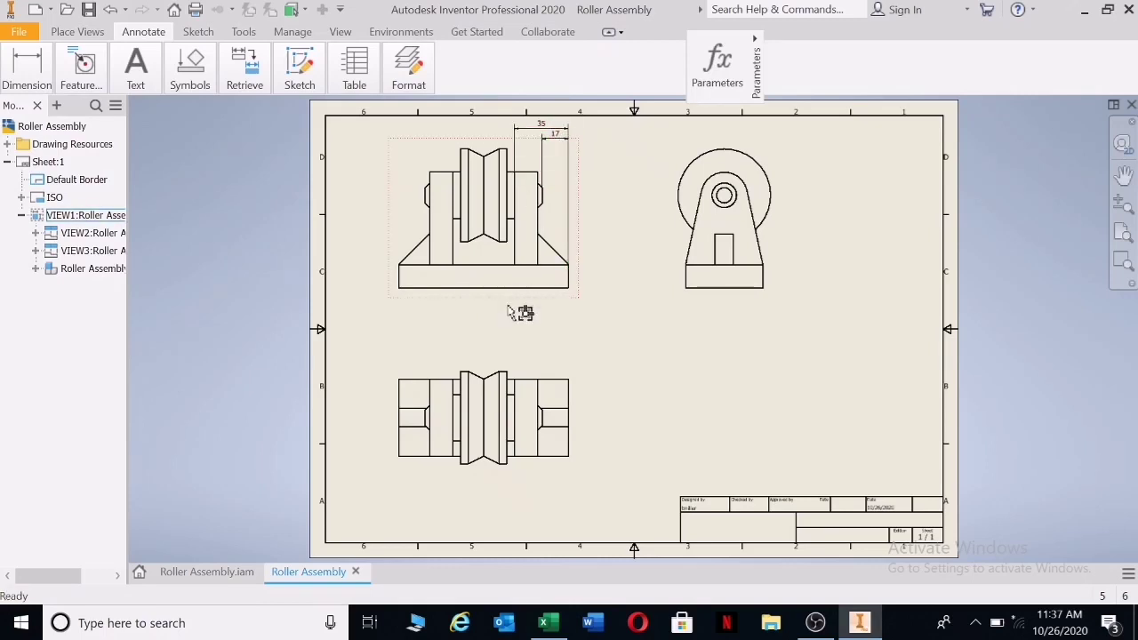
# Step: Move the front view down toward the top view and lower its 17 dimension slightly away from the 35 dimension
pyautogui.moveTo(508, 302); pyautogui.dragTo(517, 343)
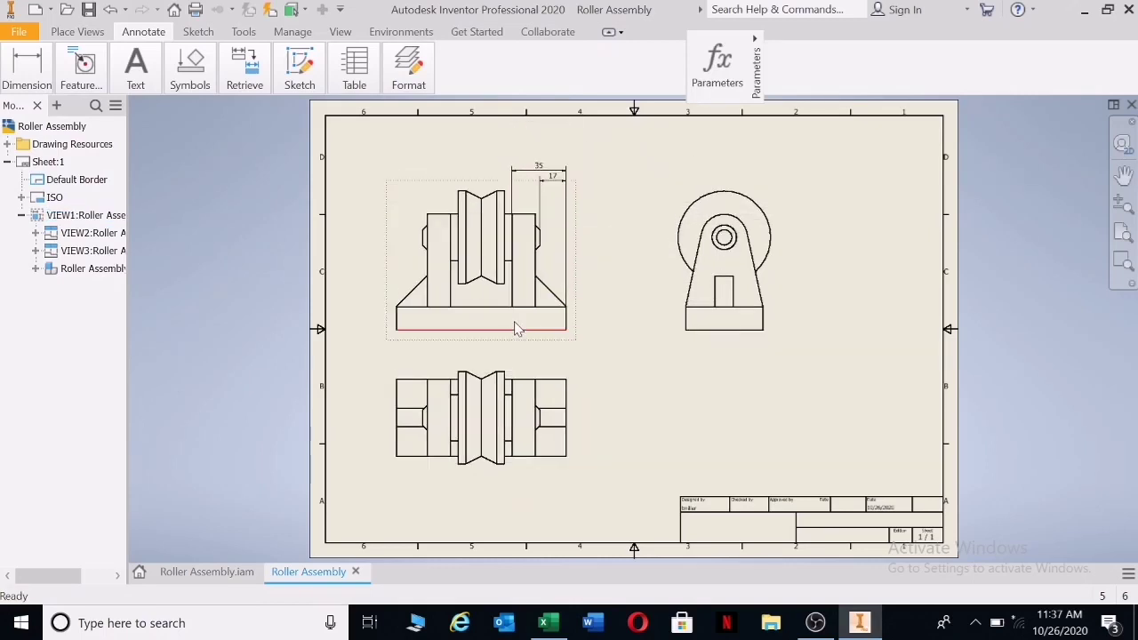
pyautogui.press('Escape')
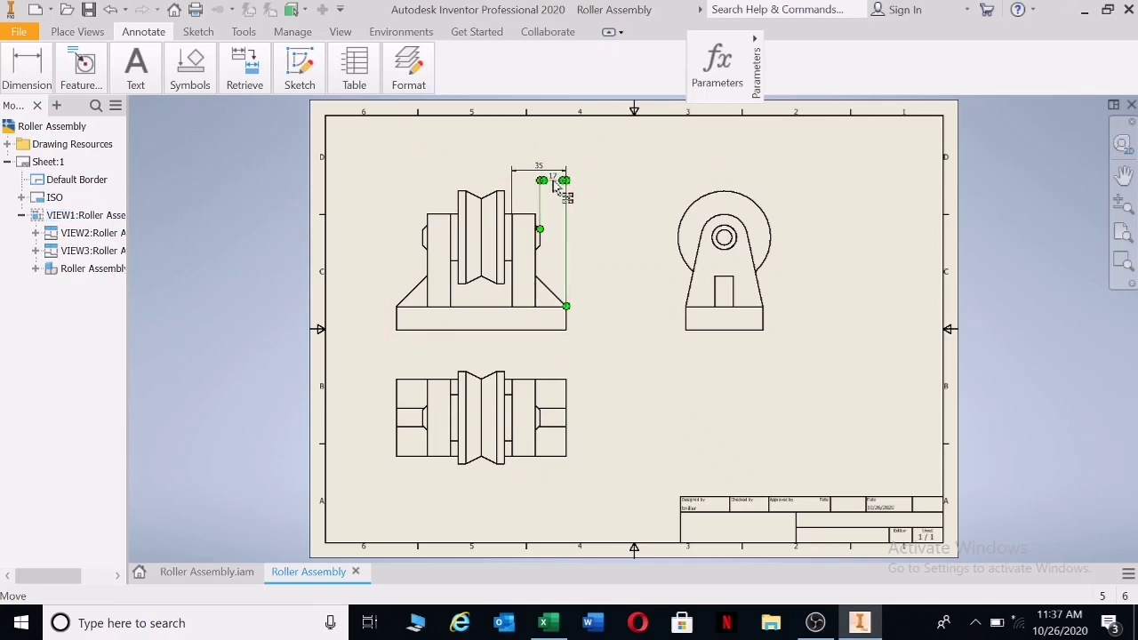
pyautogui.moveTo(552, 178); pyautogui.dragTo(551, 192)
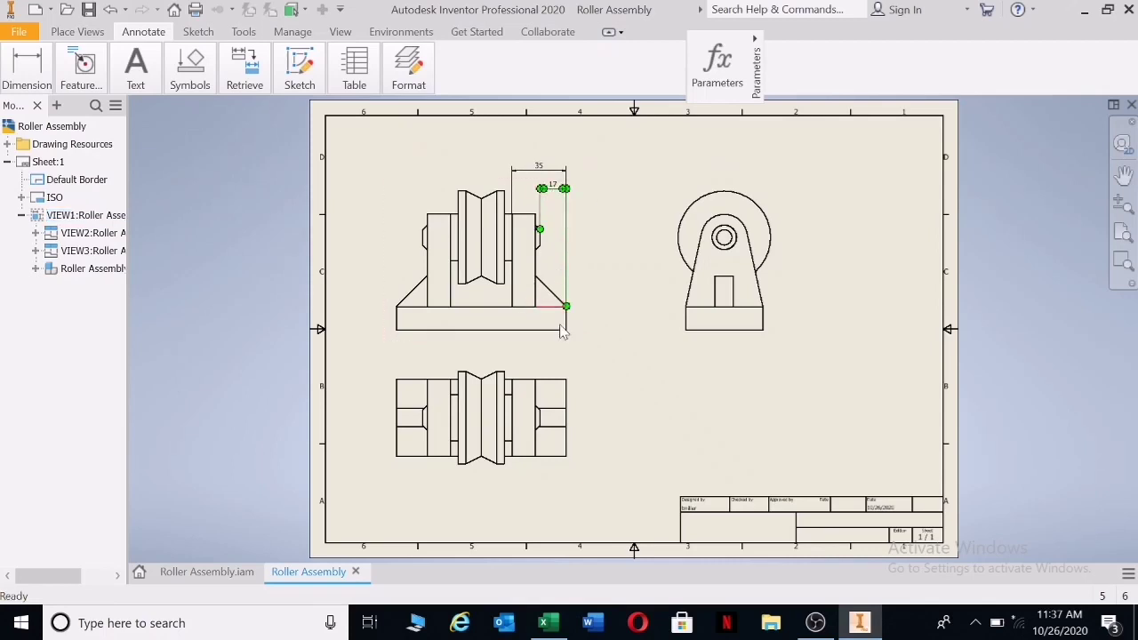
pyautogui.click(612, 343)
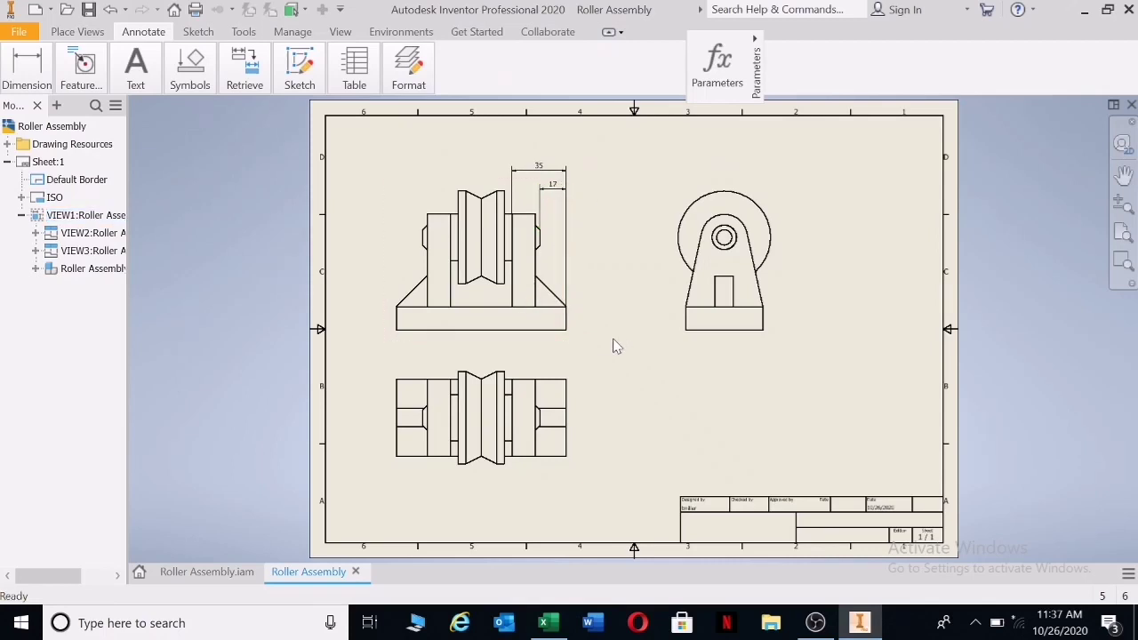
# Step: Dimension from the base's right edge to the roller's center groove line above the front view, with primary unit precision 0
pyautogui.click(26, 70)
pyautogui.click(22, 112)
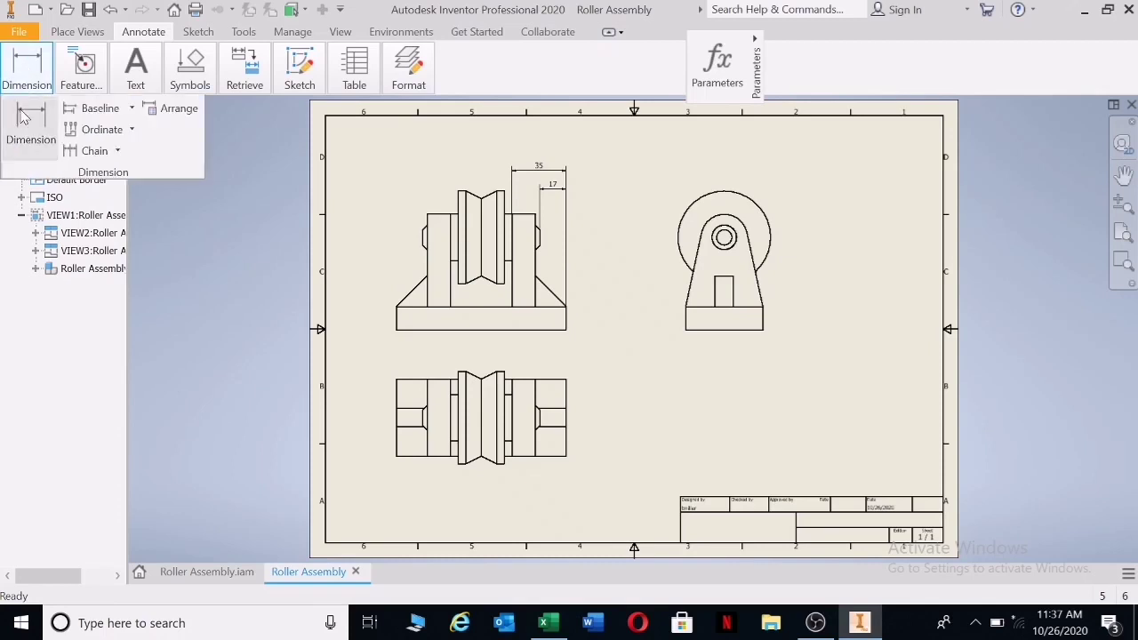
pyautogui.click(563, 317)
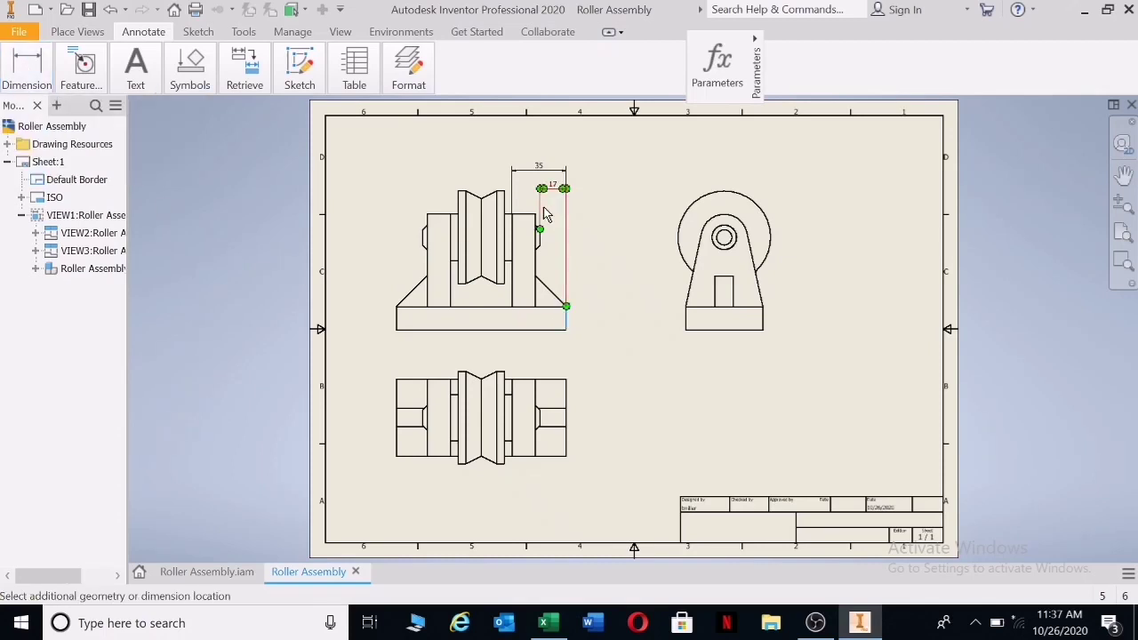
pyautogui.click(482, 200)
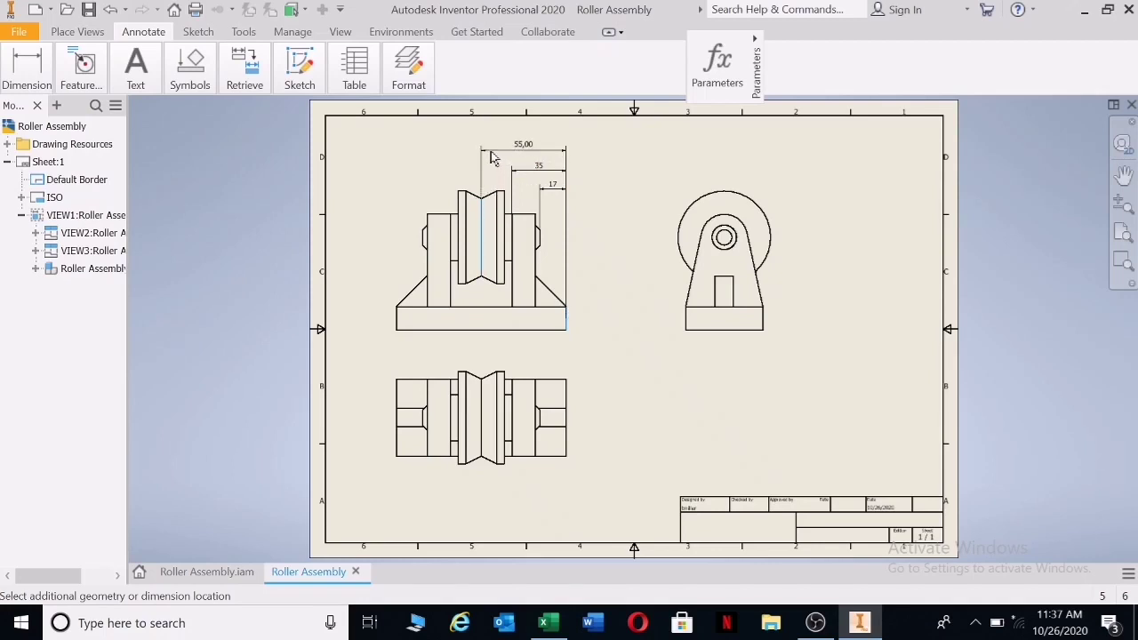
pyautogui.click(490, 157)
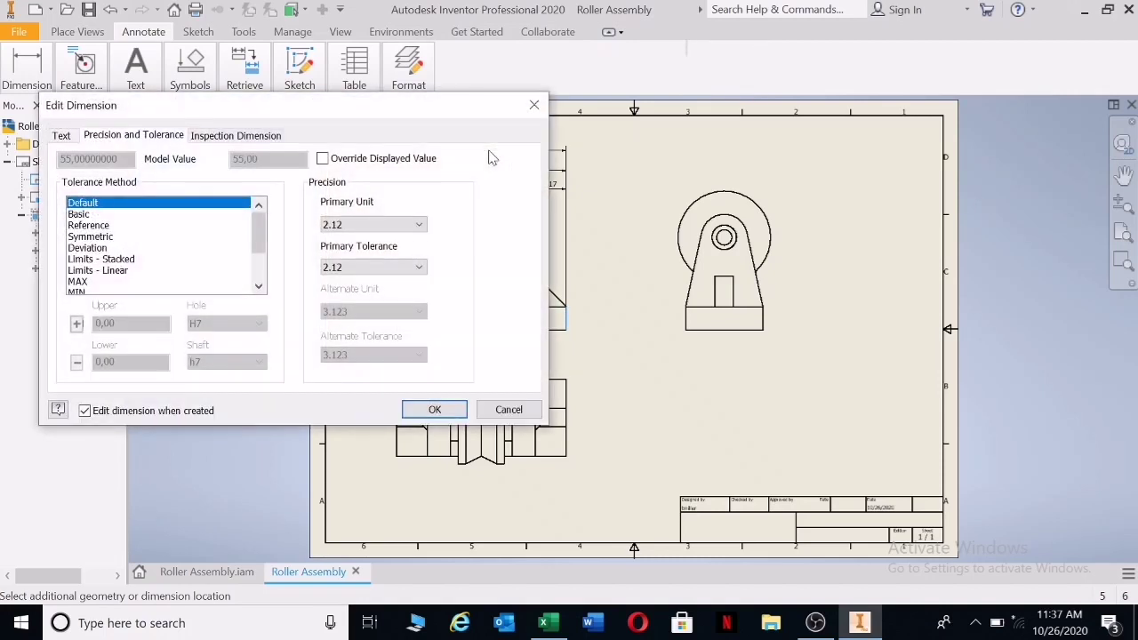
pyautogui.click(414, 224)
pyautogui.click(368, 240)
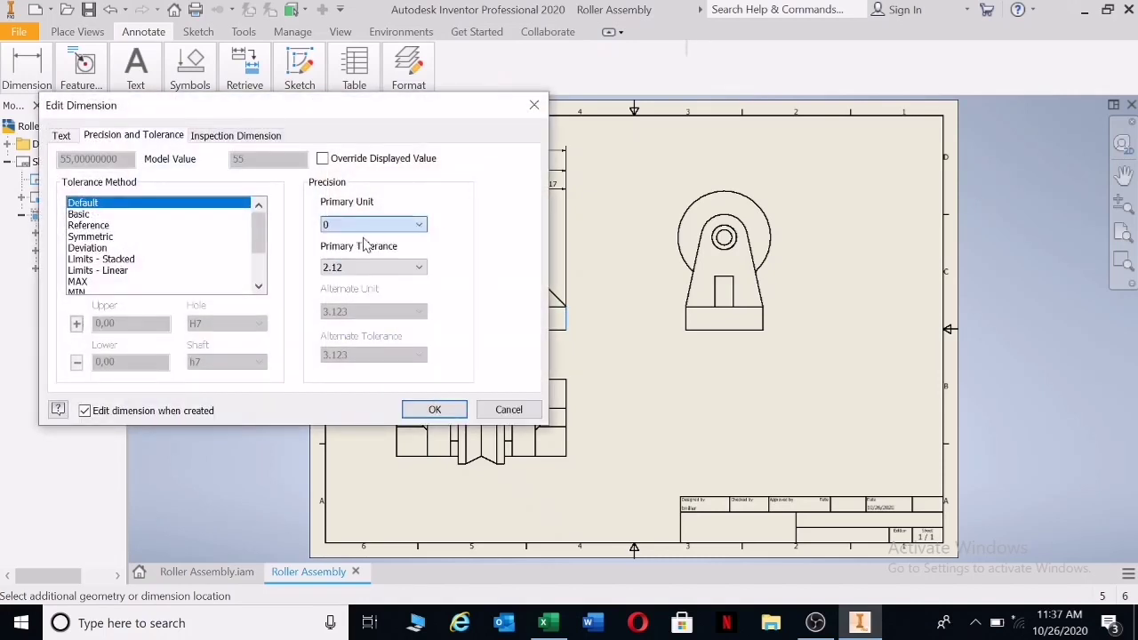
pyautogui.click(433, 408)
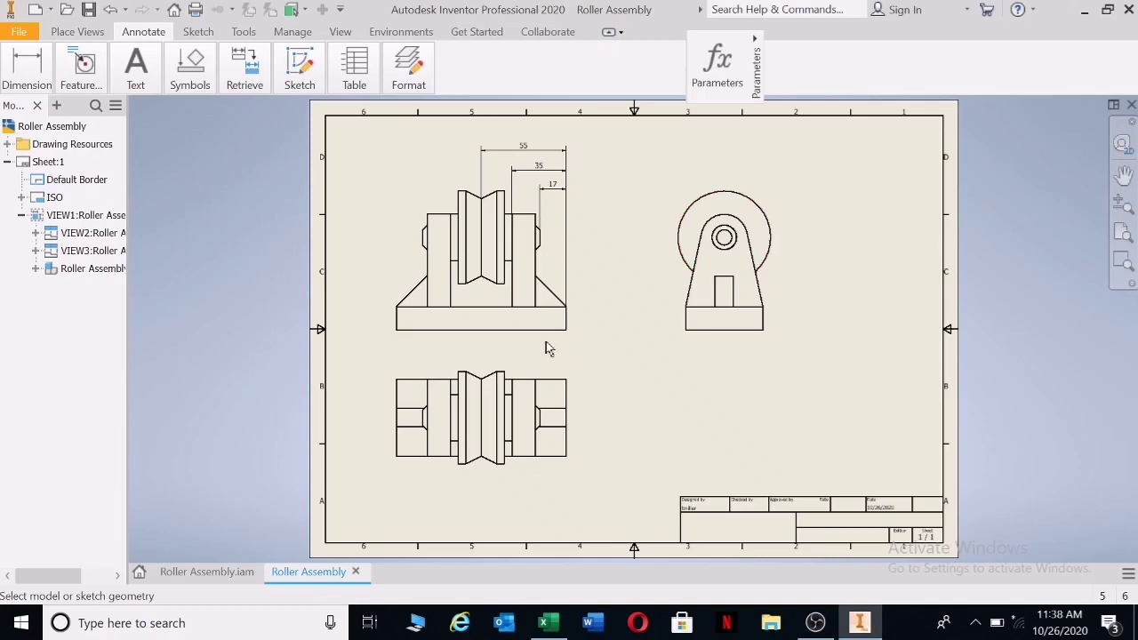
pyautogui.click(487, 330)
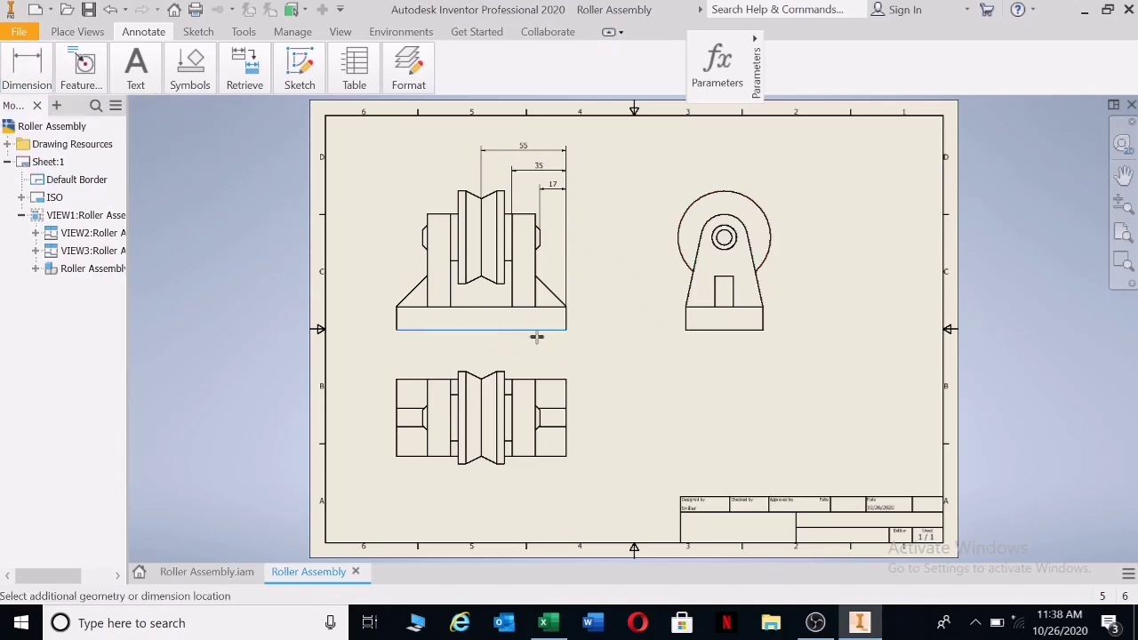
pyautogui.press('Escape')
pyautogui.moveTo(27, 71)
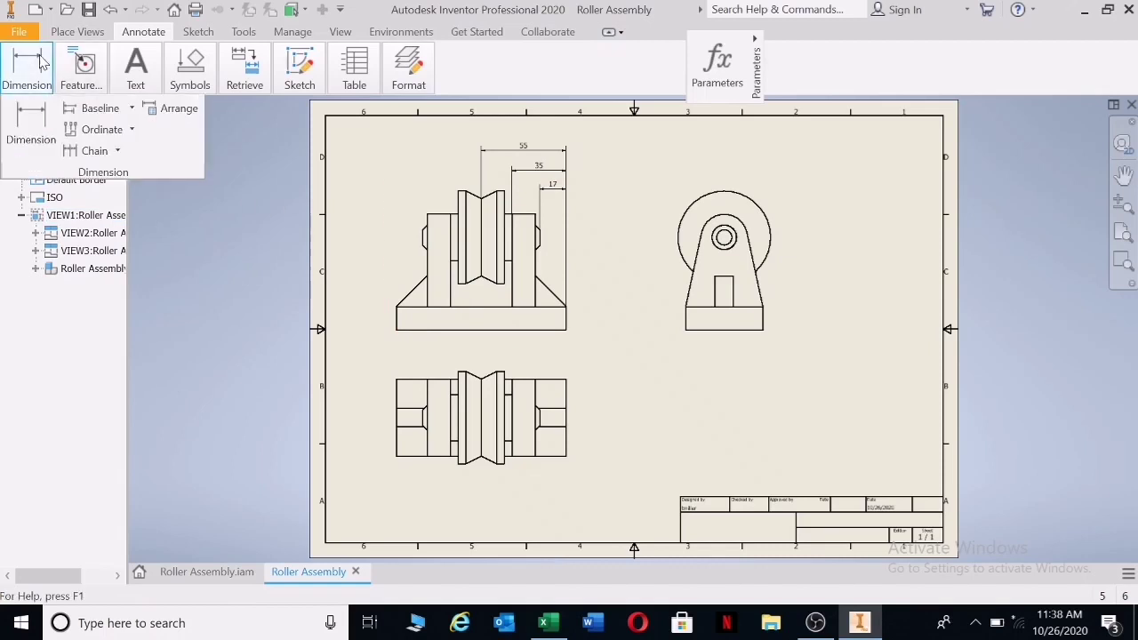
pyautogui.click(23, 120)
pyautogui.click(553, 330)
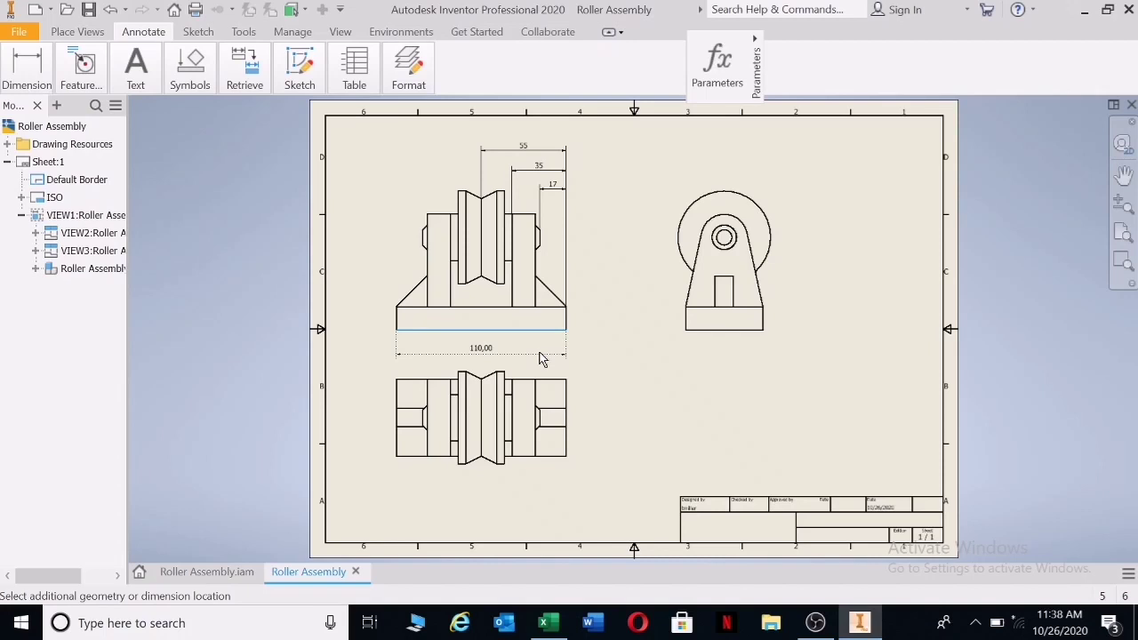
pyautogui.press('Escape')
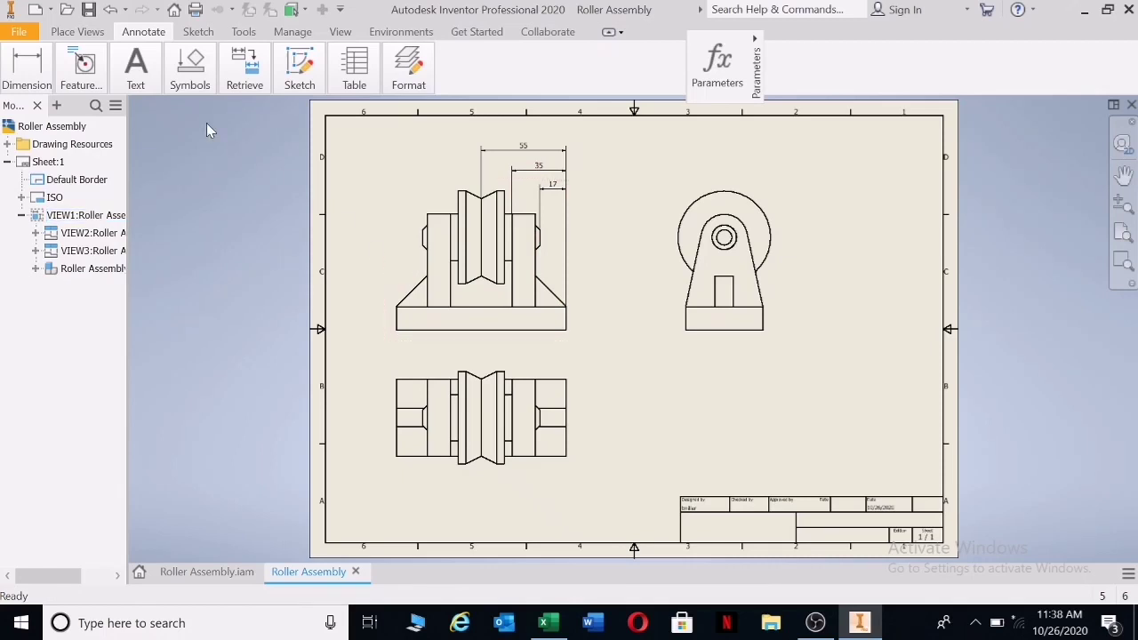
# Step: Dimension from the base's right edge to the roller's right face above the front view, with primary unit precision 0
pyautogui.moveTo(27, 66)
pyautogui.click(25, 113)
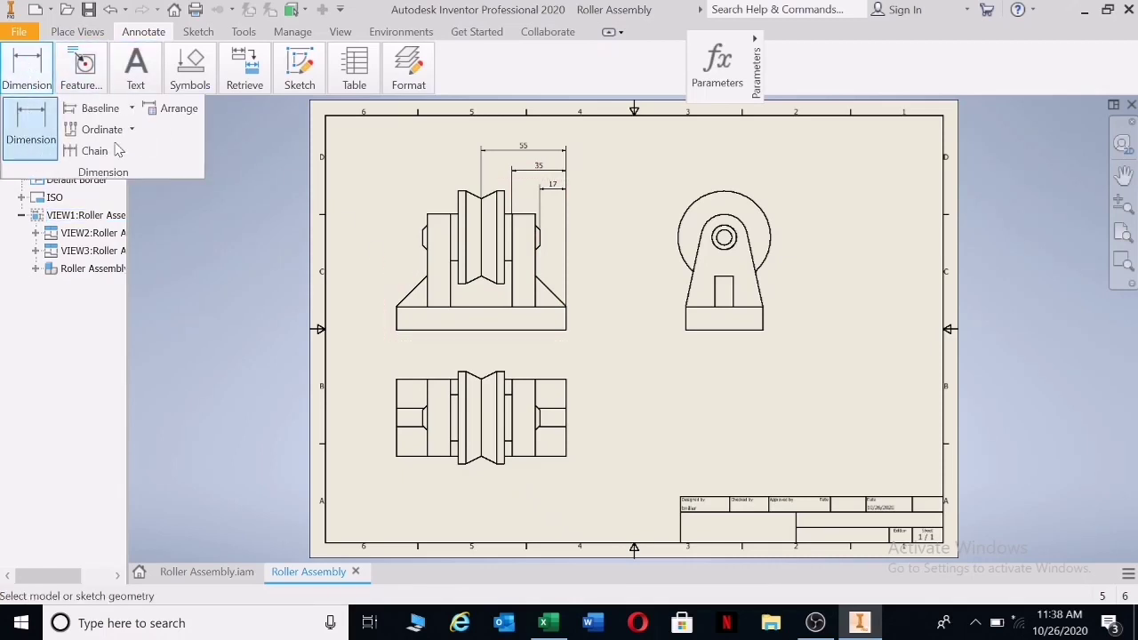
pyautogui.click(567, 318)
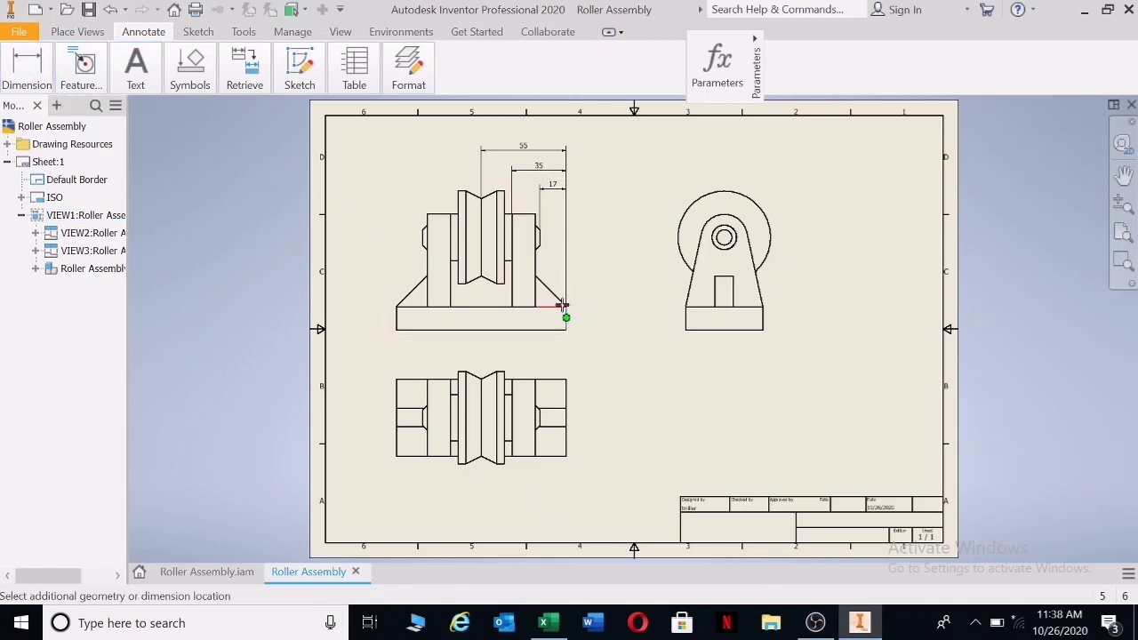
pyautogui.click(505, 203)
pyautogui.click(503, 167)
pyautogui.click(415, 224)
pyautogui.click(370, 240)
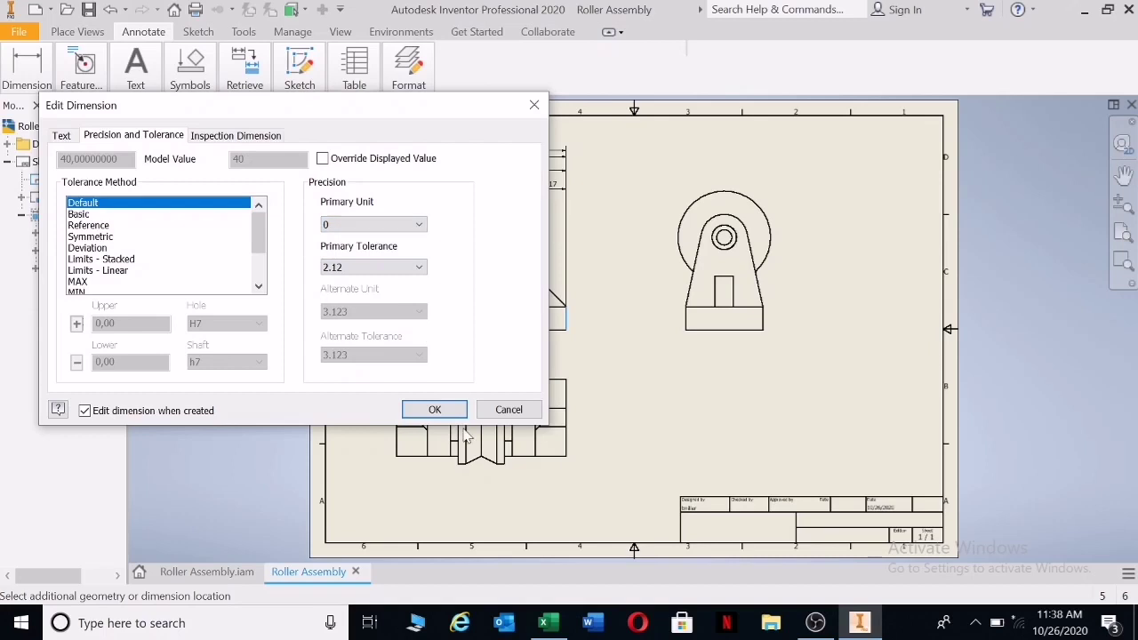
pyautogui.click(434, 408)
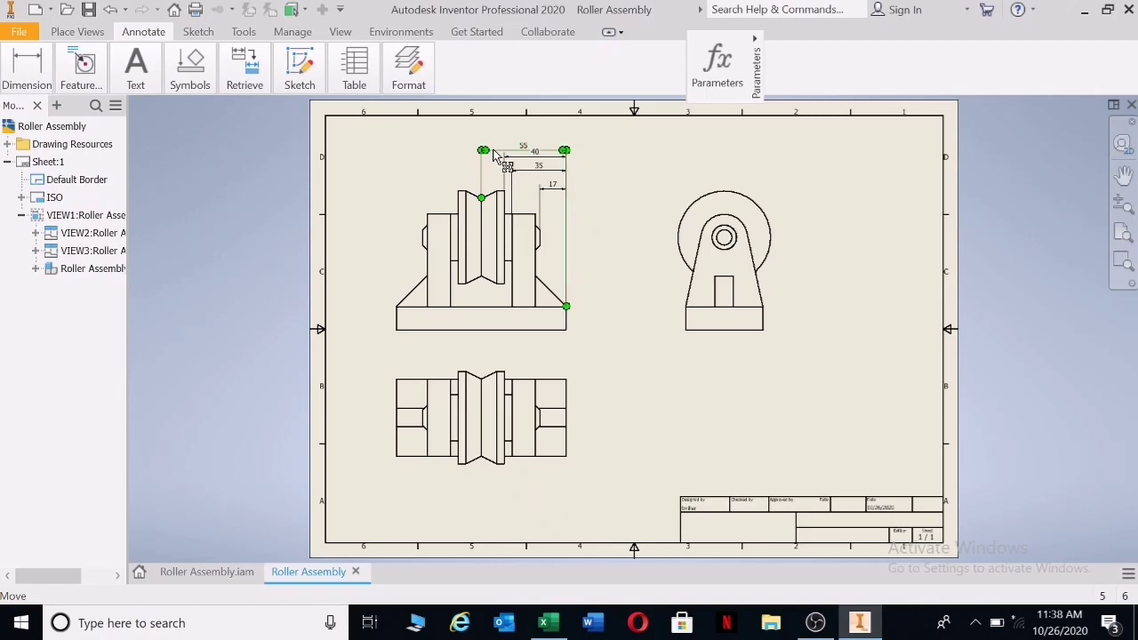
# Step: Raise the 55, 40 and 35 dimensions above the front view to space the stacked dimension lines evenly
pyautogui.moveTo(495, 156); pyautogui.dragTo(490, 139)
pyautogui.moveTo(533, 169); pyautogui.dragTo(527, 161)
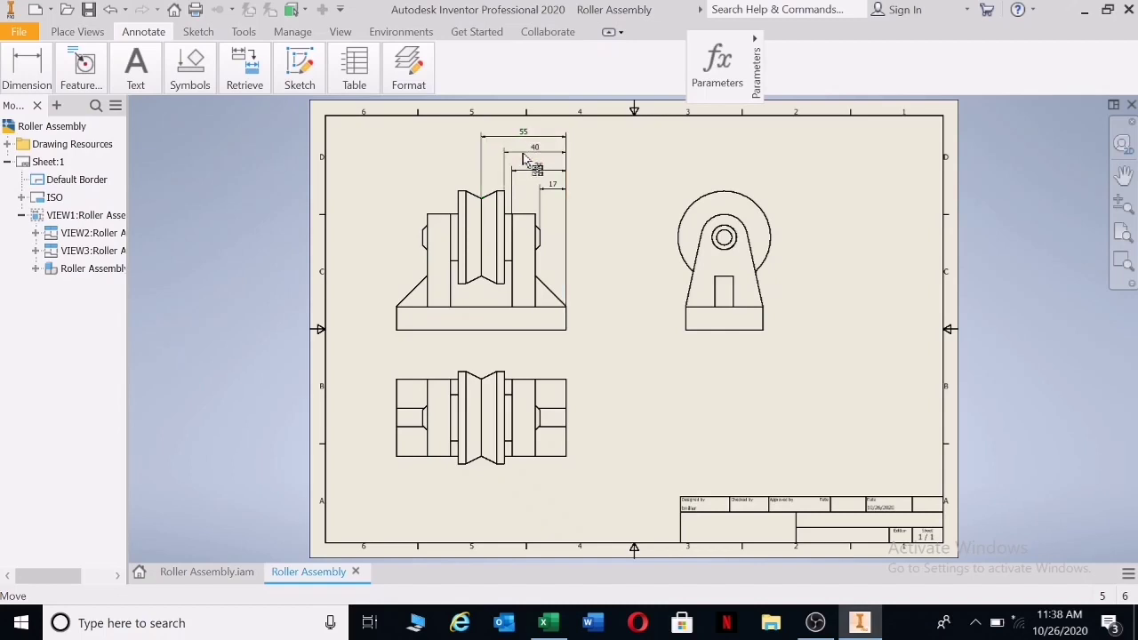
pyautogui.click(539, 169)
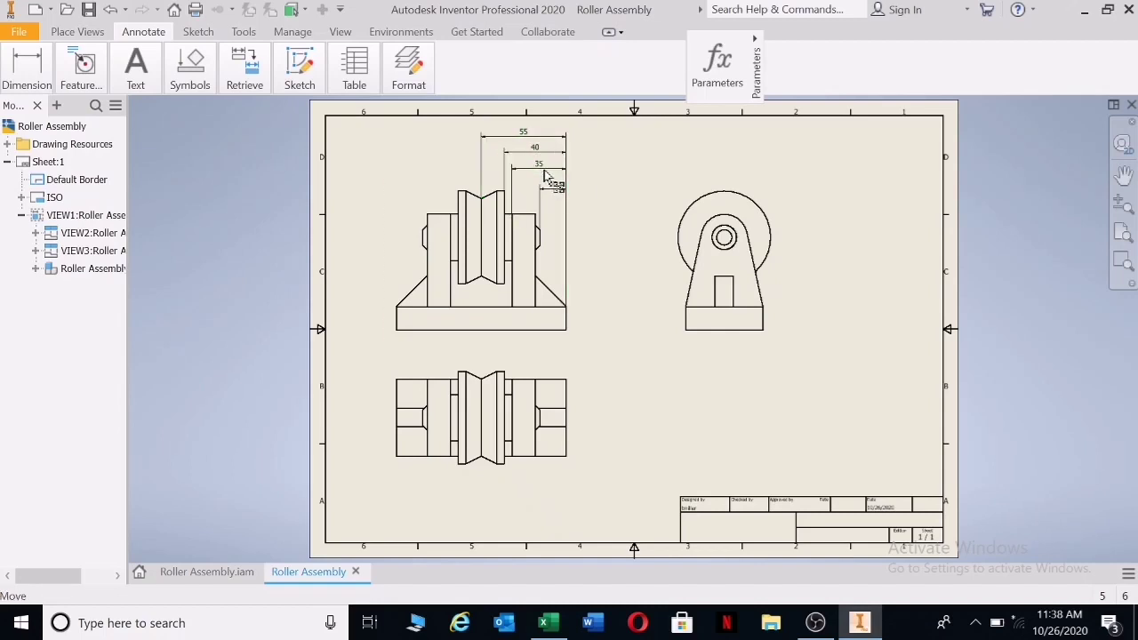
pyautogui.click(602, 206)
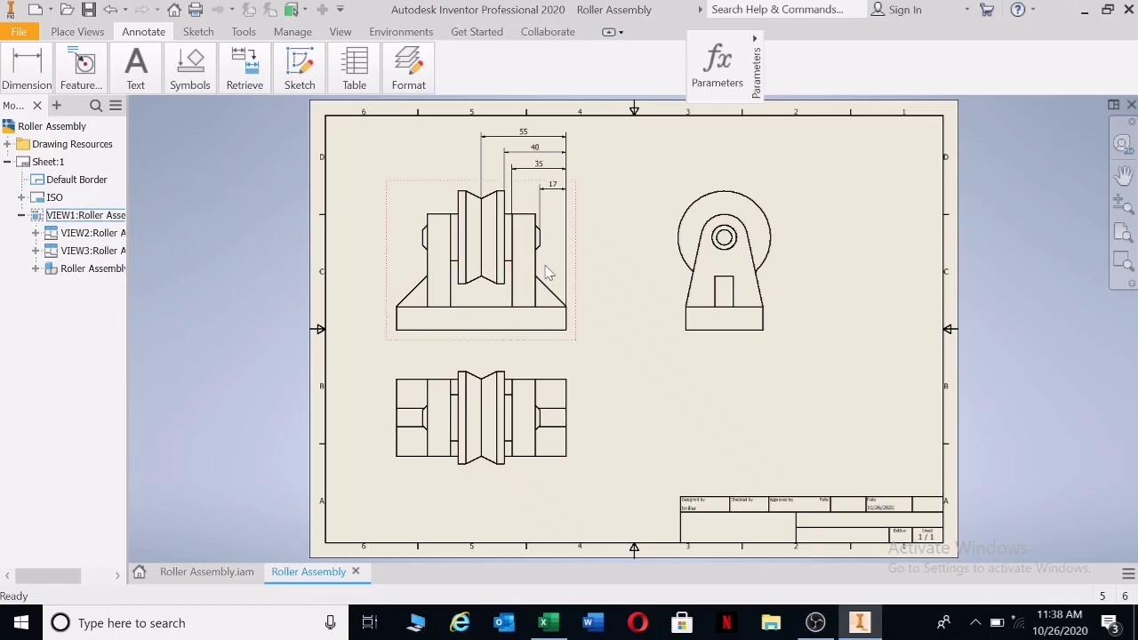
# Step: Place a horizontal dimension below the front view from the base's right edge to the roller's left face
pyautogui.click(582, 352)
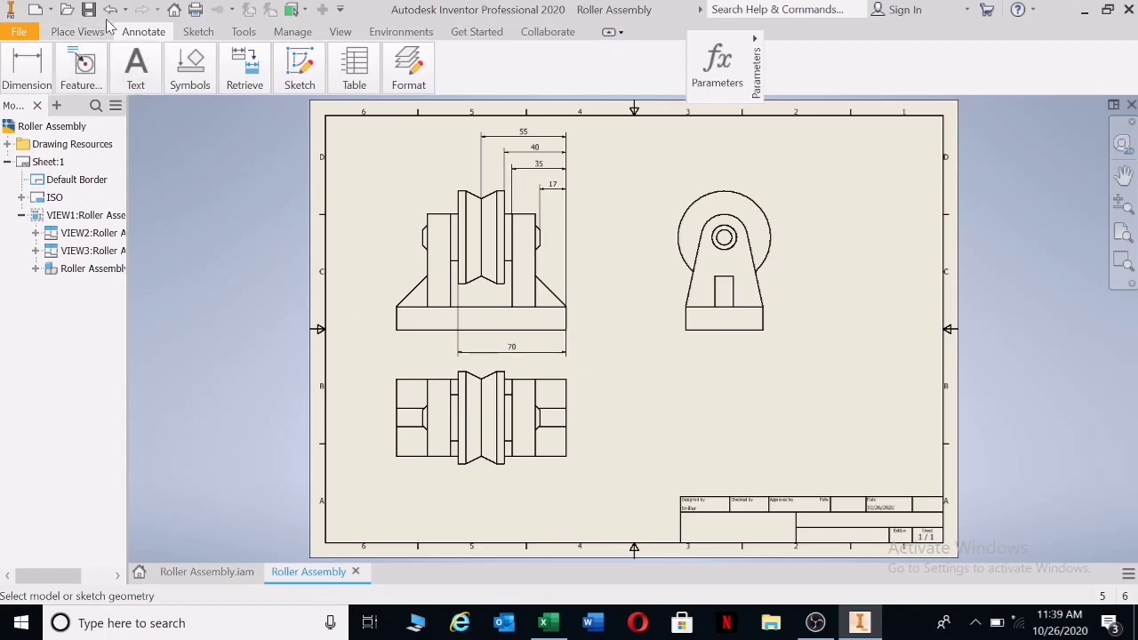
# Step: Try a chain dimension set below the front view across the base edges, bracket outer faces and roller groove center line, and undo it
pyautogui.press('Escape')
pyautogui.moveTo(35, 62)
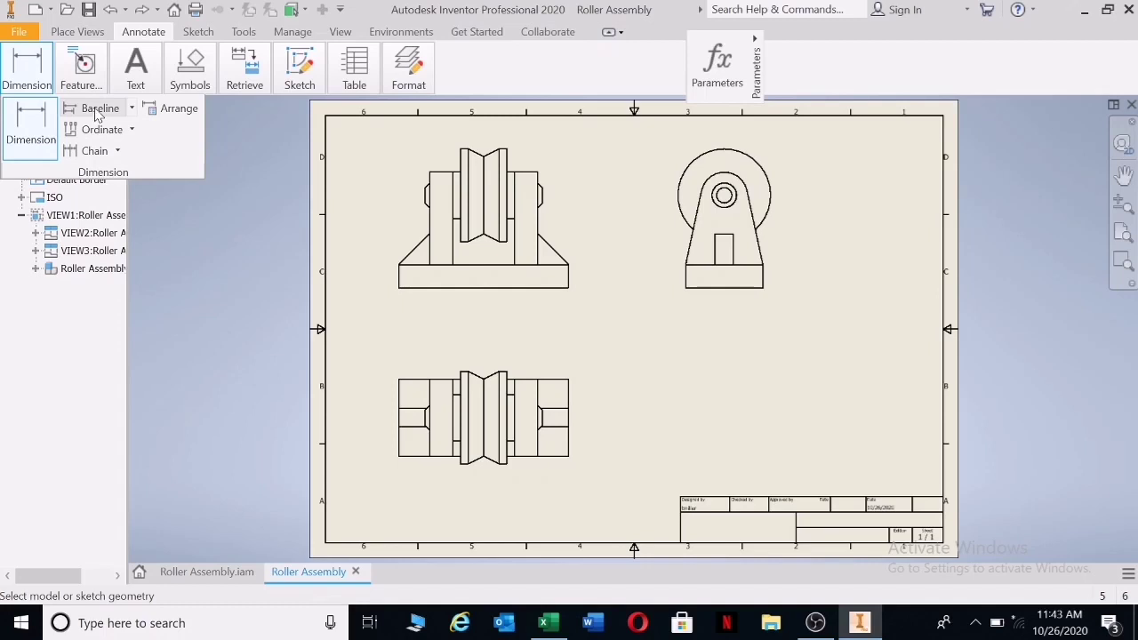
pyautogui.click(94, 151)
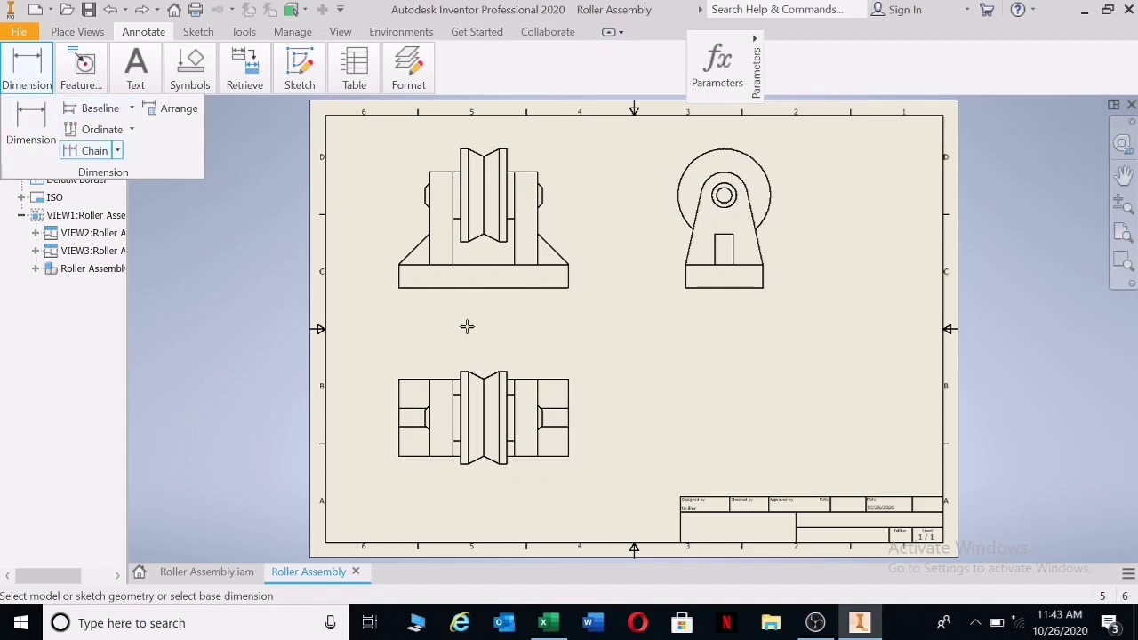
pyautogui.click(399, 278)
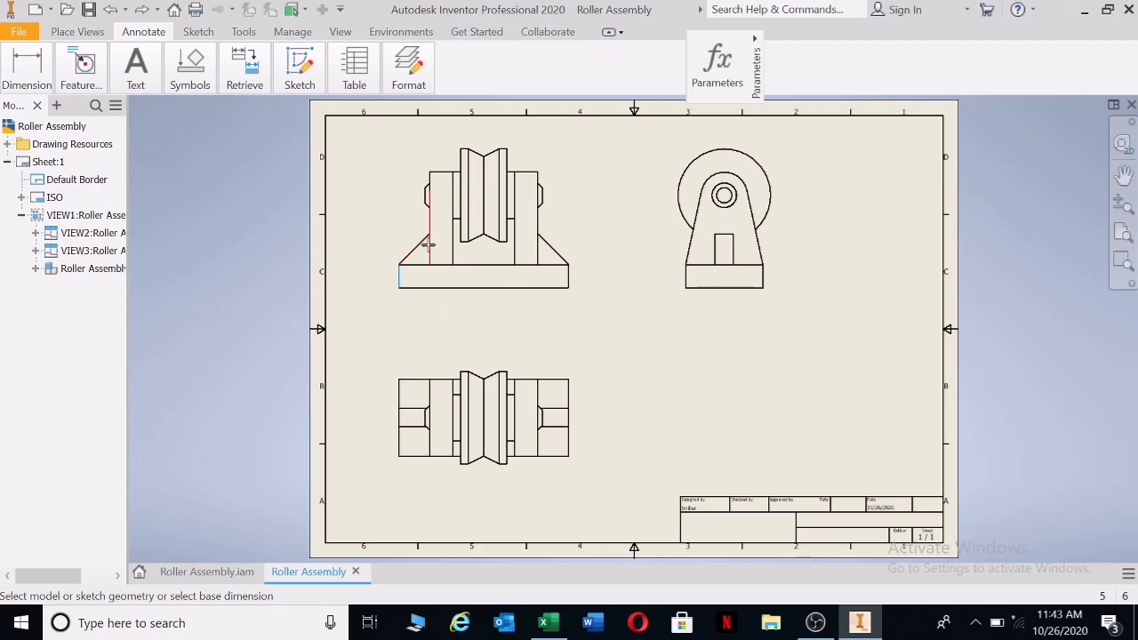
pyautogui.click(484, 223)
pyautogui.rightClick(523, 298)
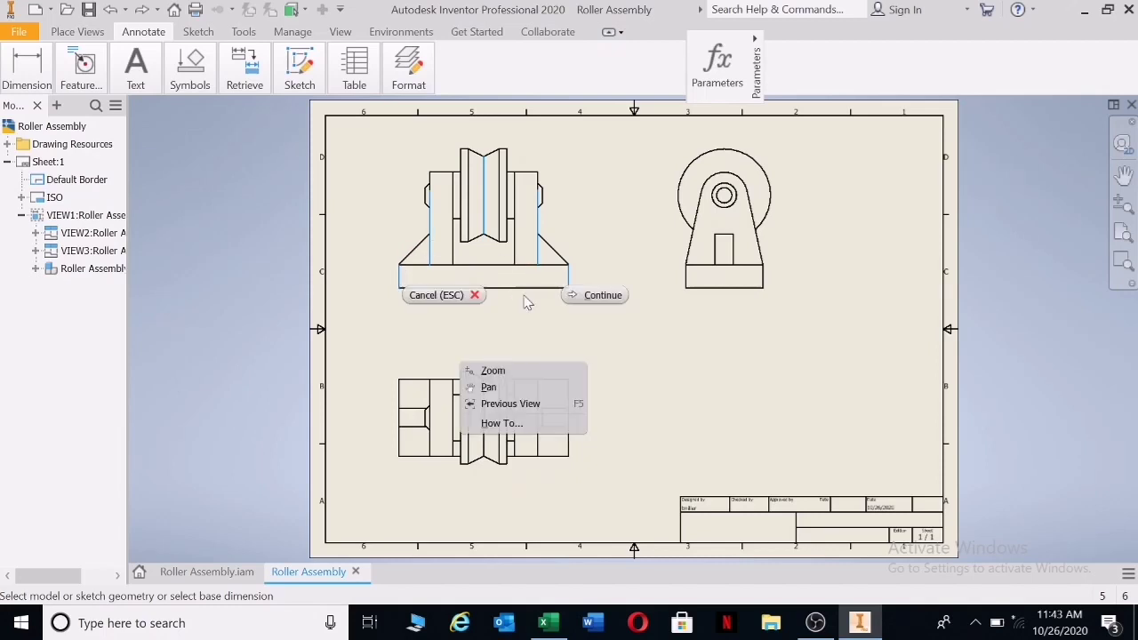
pyautogui.click(590, 296)
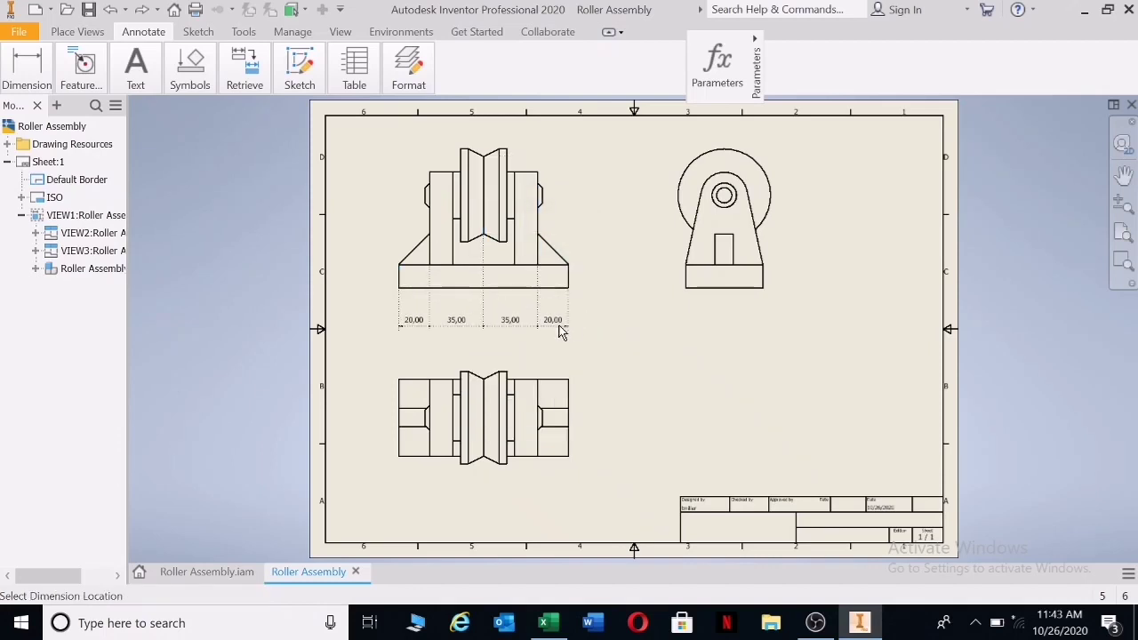
pyautogui.click(562, 331)
pyautogui.rightClick(565, 331)
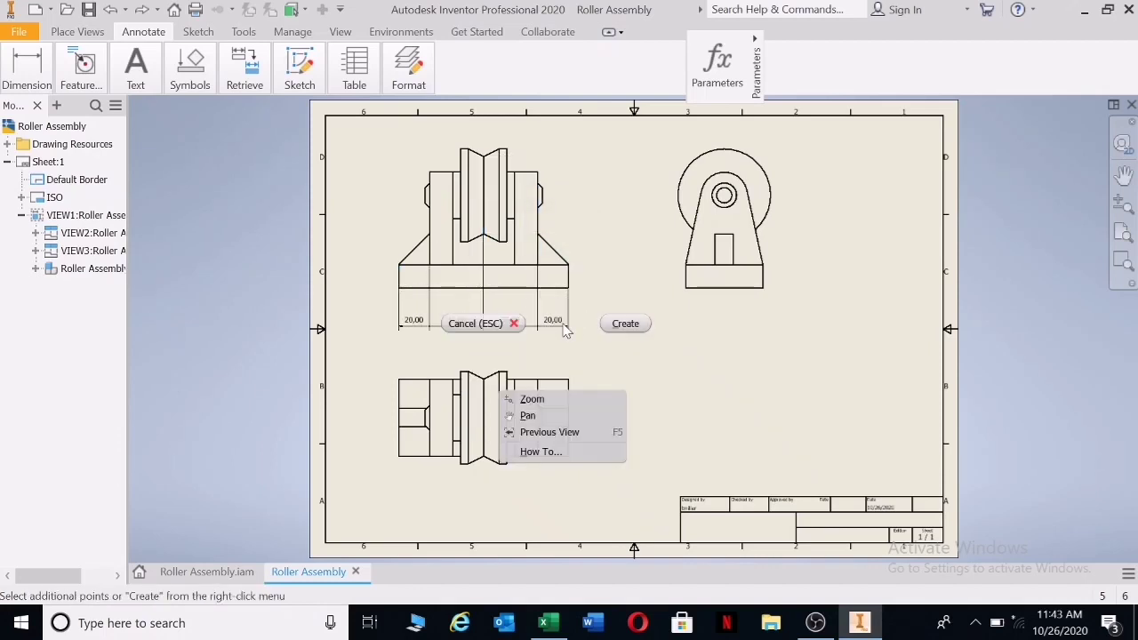
pyautogui.click(626, 325)
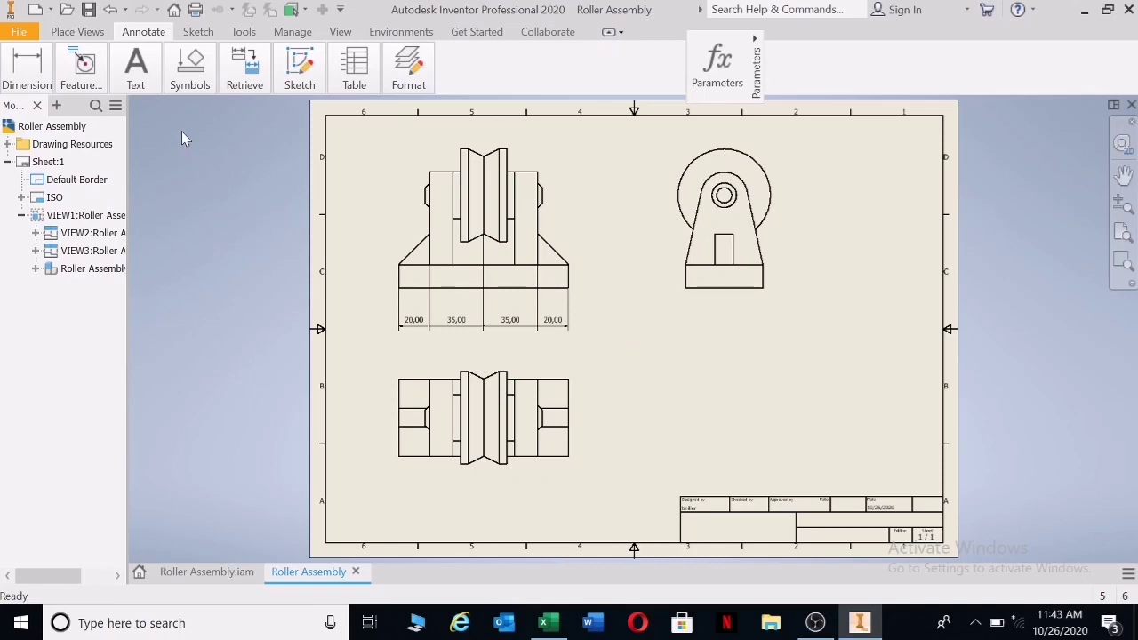
pyautogui.click(111, 9)
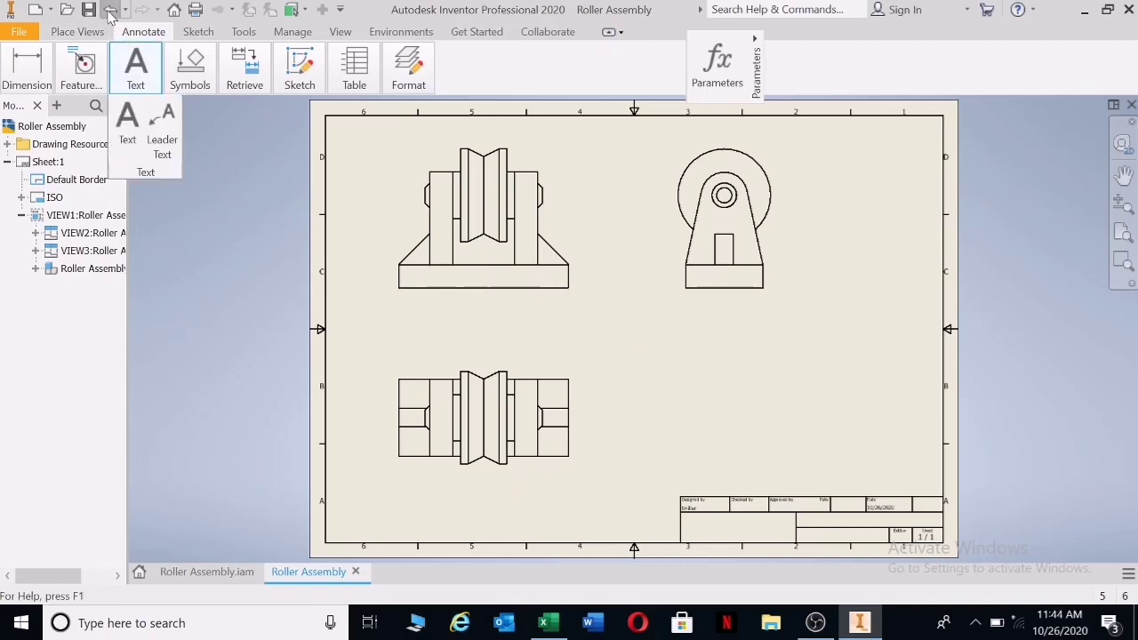
# Step: Create baseline dimensions above the front view from the base's right edge to the right bracket outer face, roller right face, groove center and left bracket inner face
pyautogui.moveTo(26, 67)
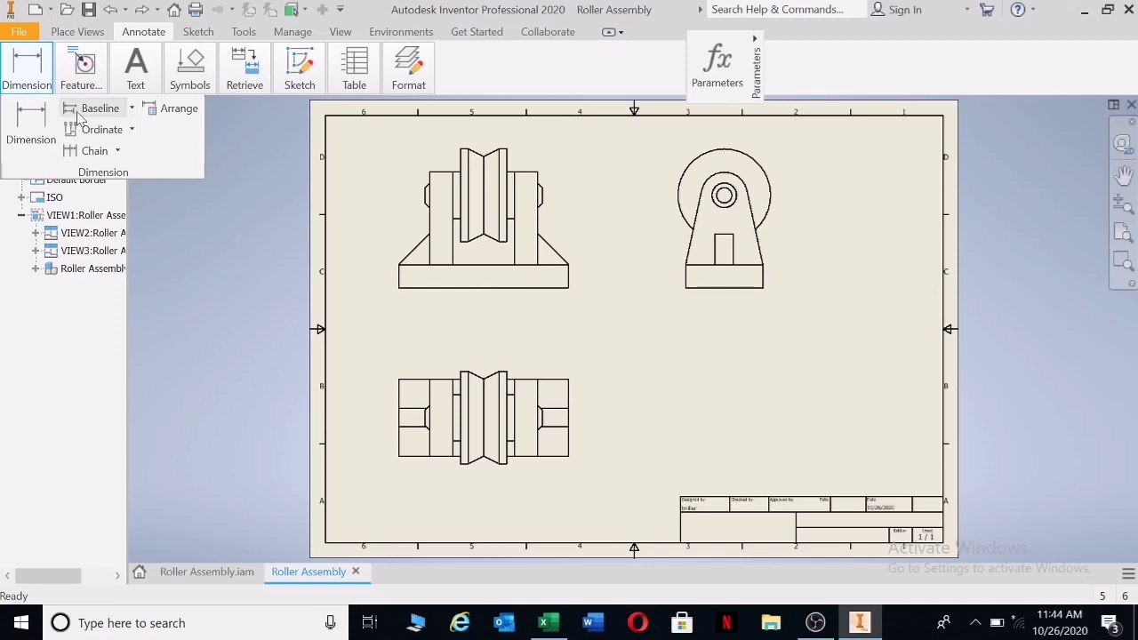
pyautogui.click(567, 280)
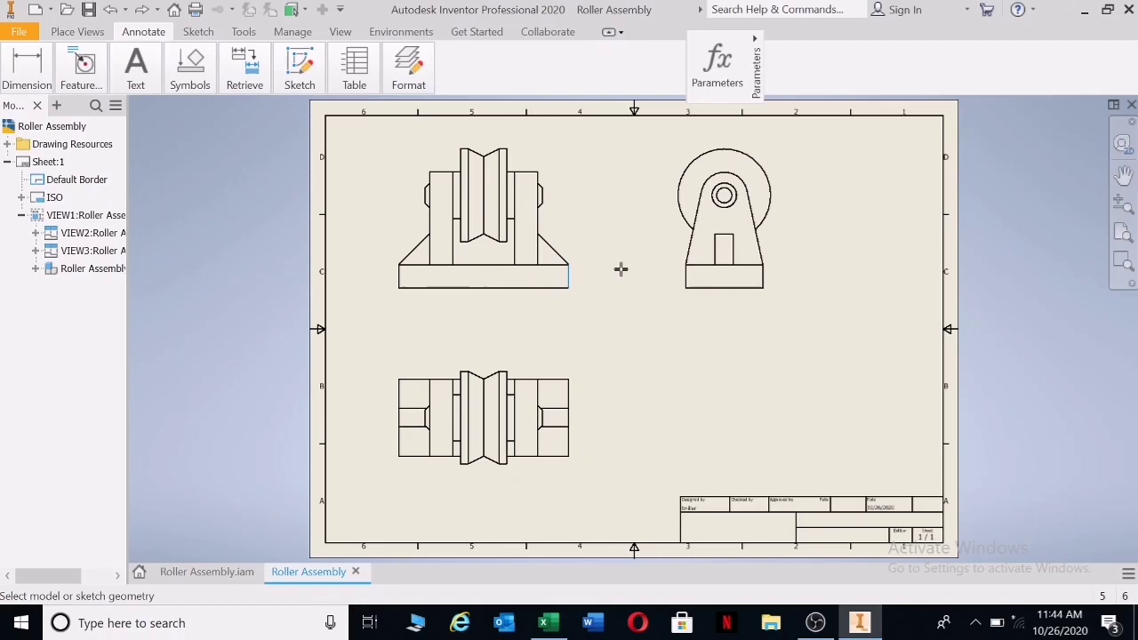
pyautogui.click(506, 201)
pyautogui.click(481, 181)
pyautogui.click(453, 189)
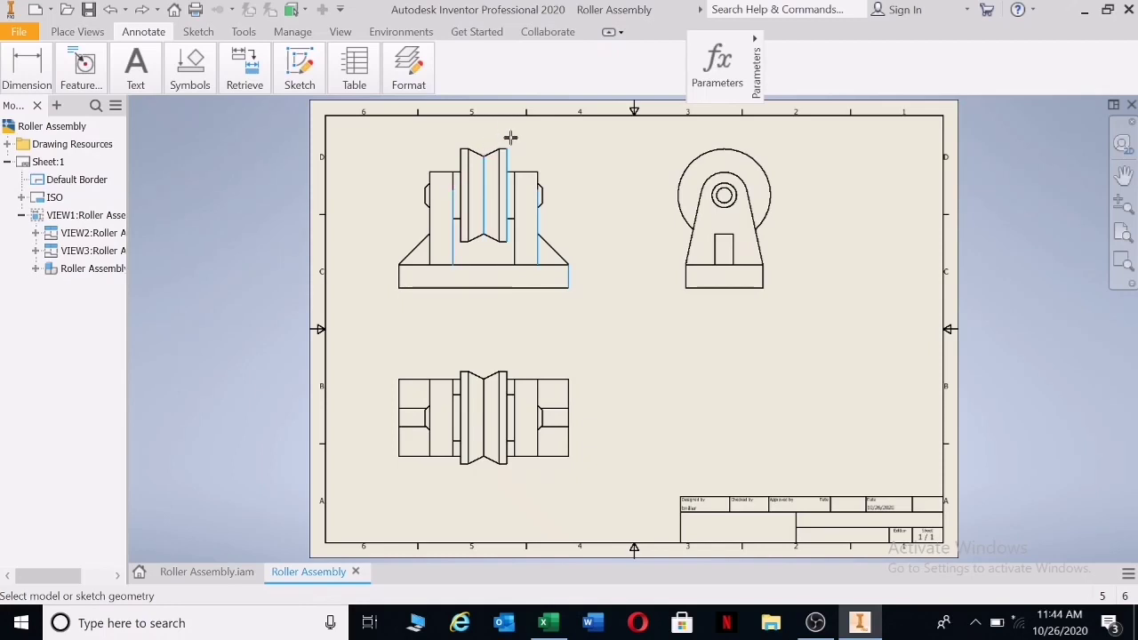
pyautogui.rightClick(537, 153)
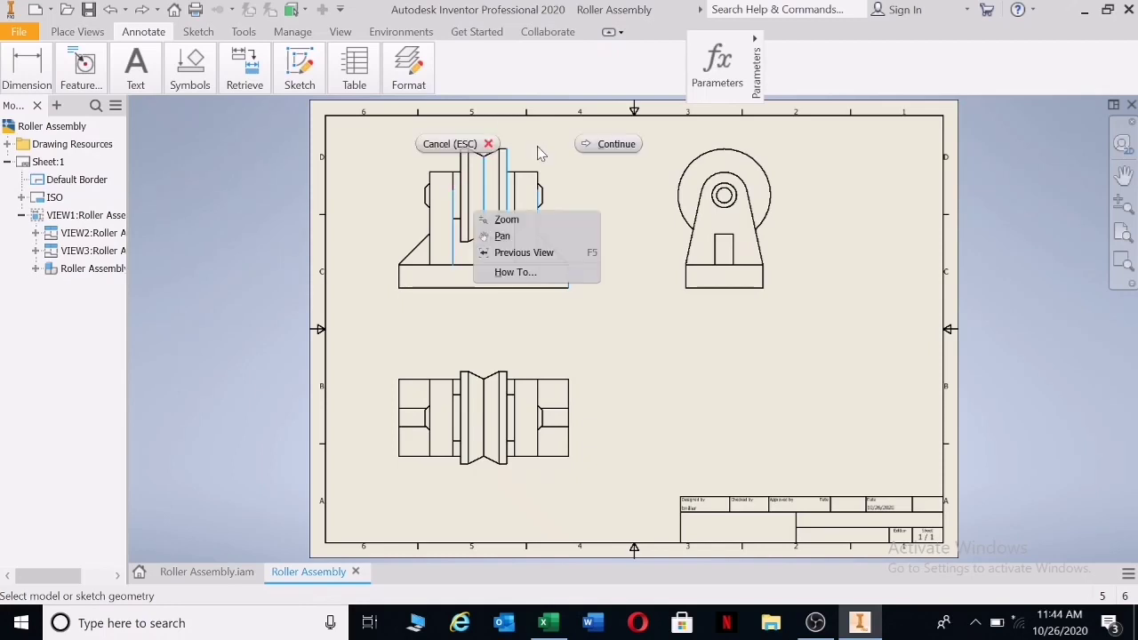
pyautogui.click(610, 145)
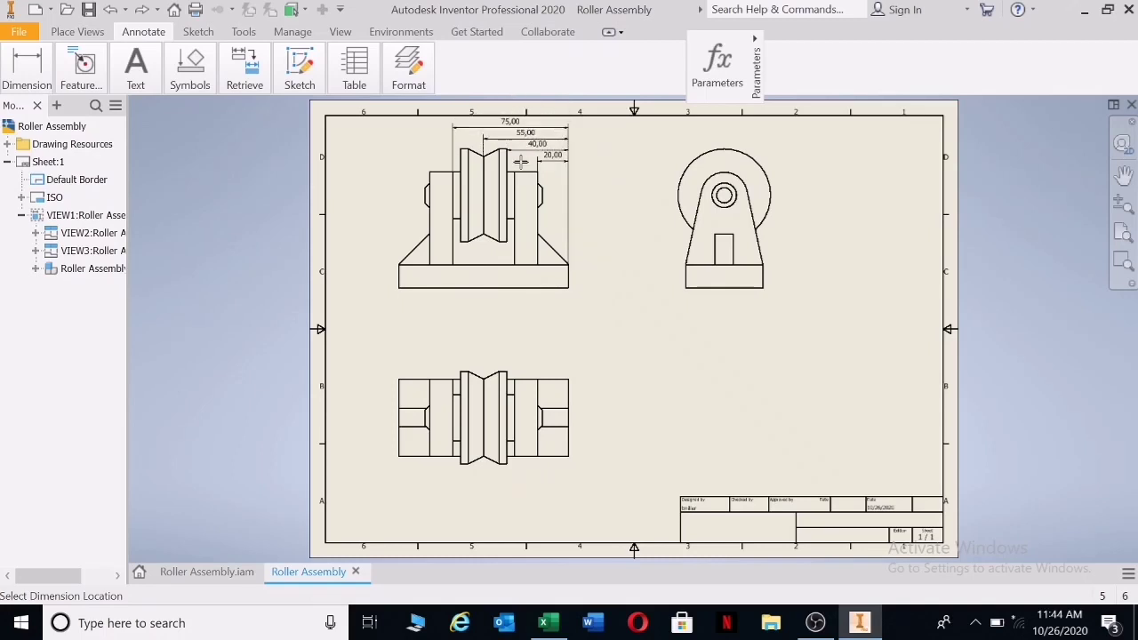
pyautogui.click(522, 158)
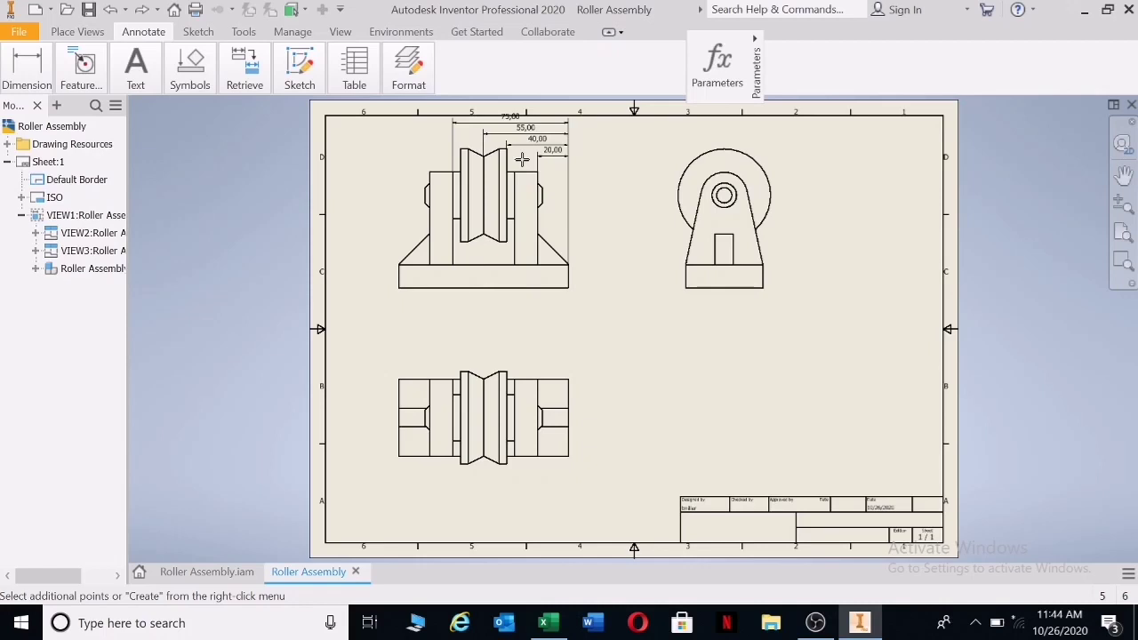
pyautogui.rightClick(521, 158)
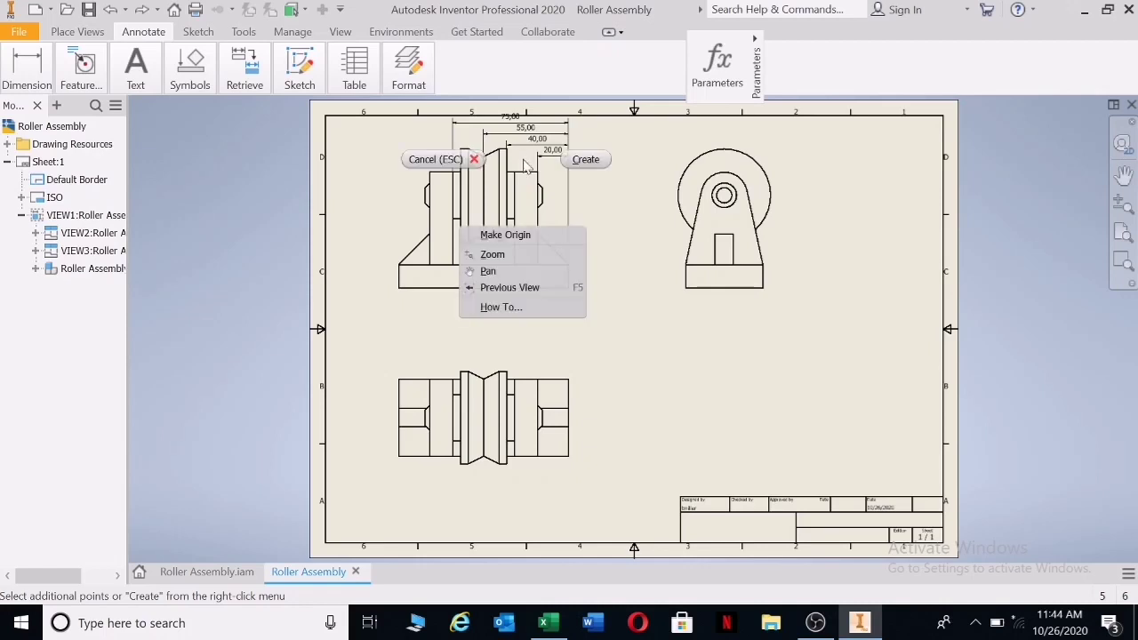
pyautogui.click(587, 162)
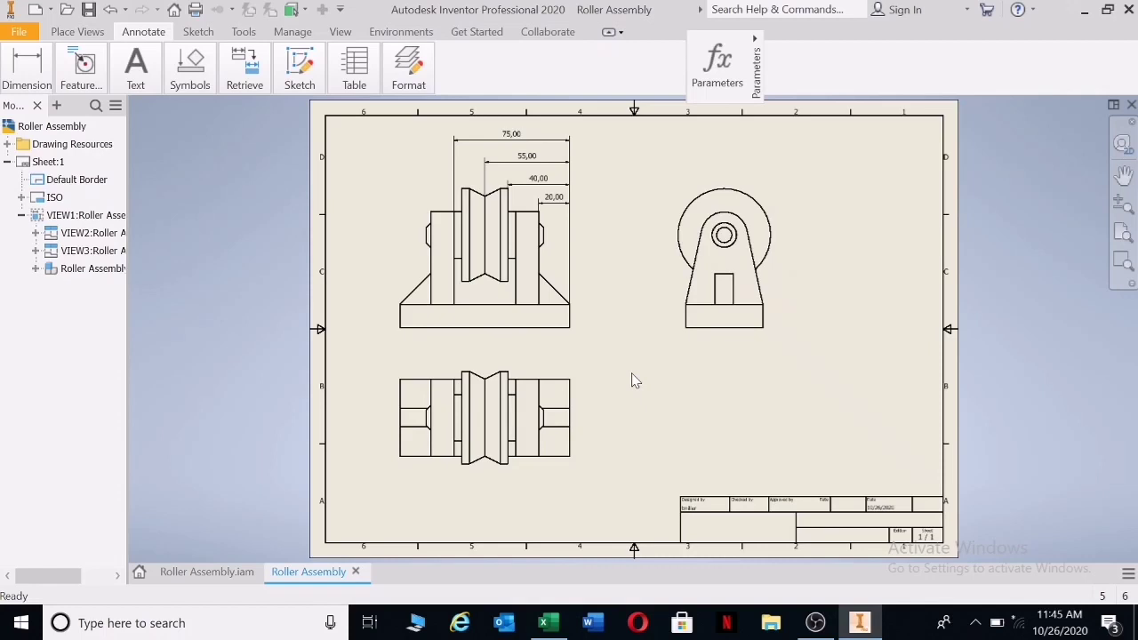
# Step: Insert a structured, first-level parts list sourced from Roller Assembly.iam and place it above the side view
pyautogui.click(357, 68)
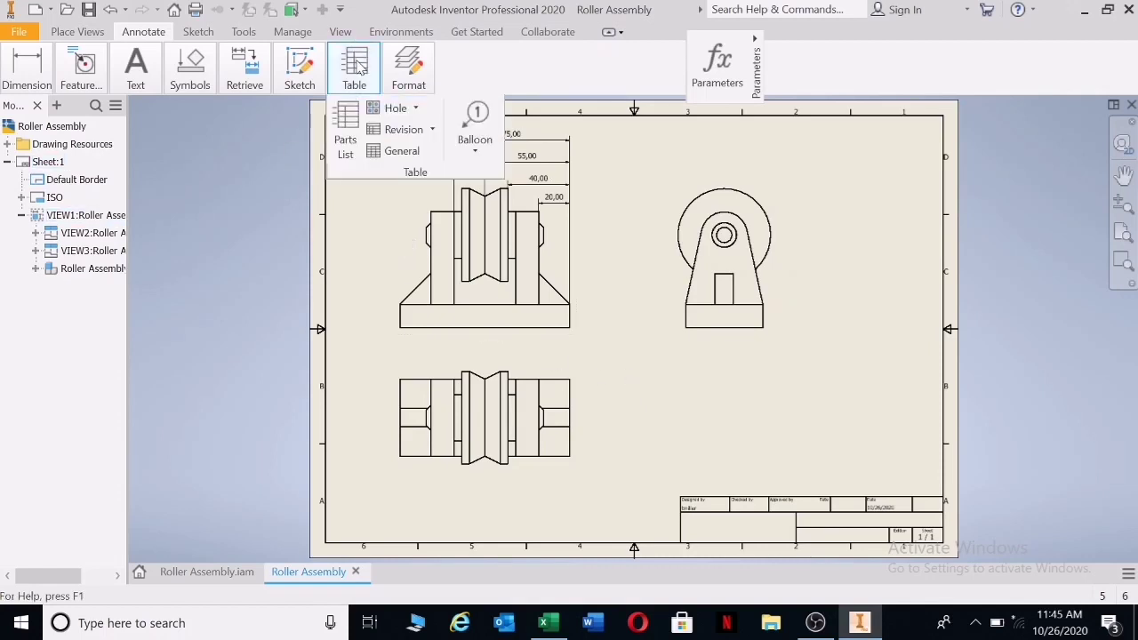
pyautogui.click(348, 125)
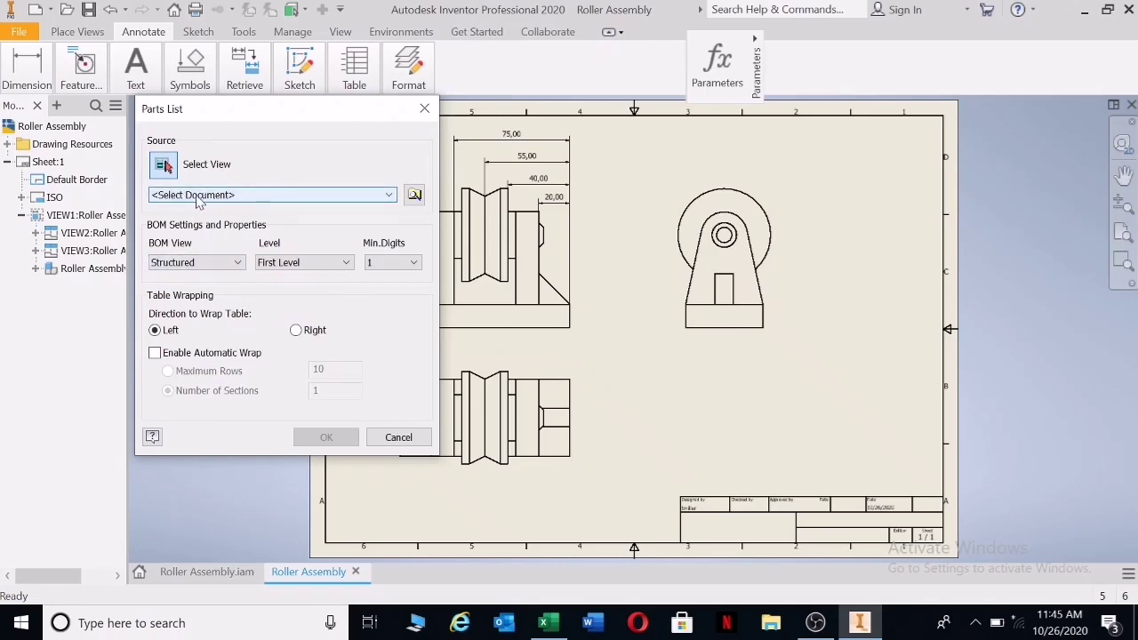
pyautogui.click(385, 198)
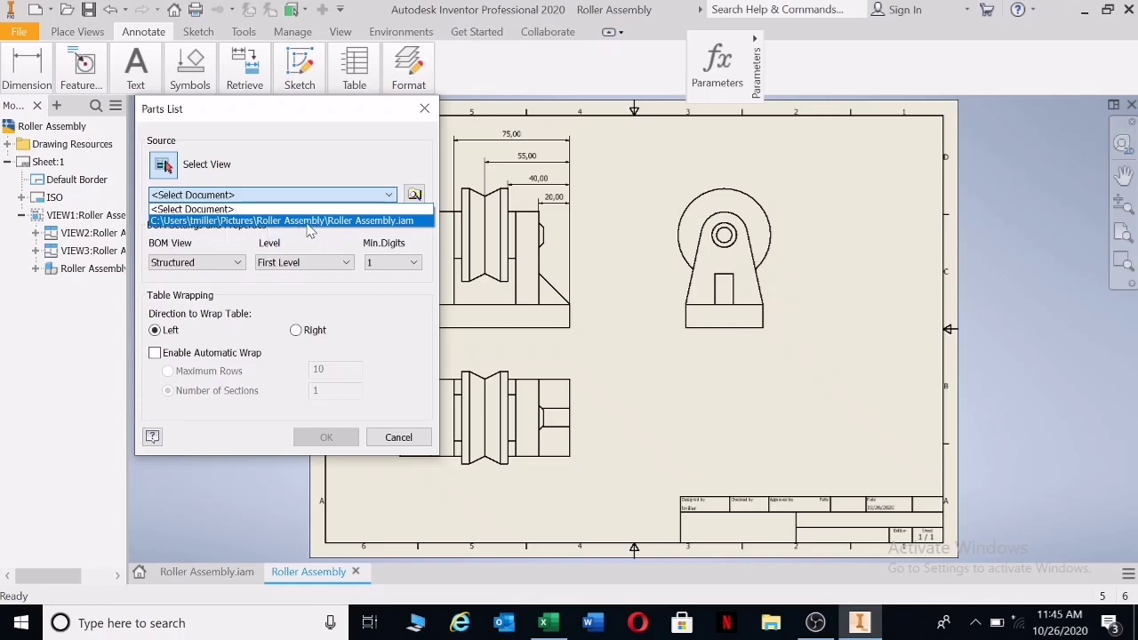
pyautogui.click(356, 220)
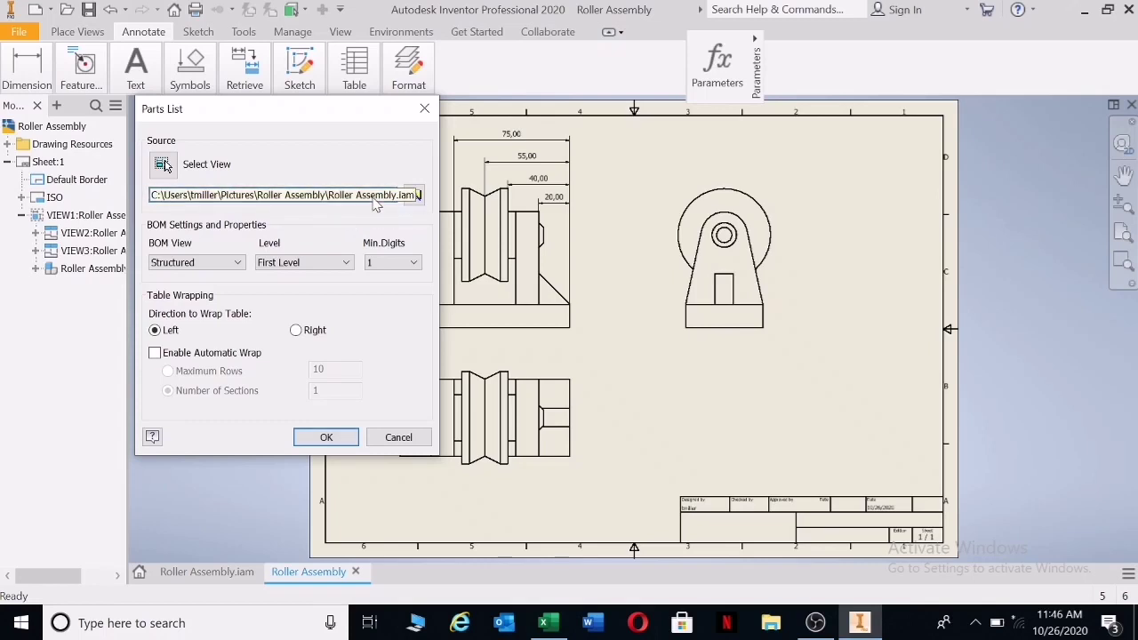
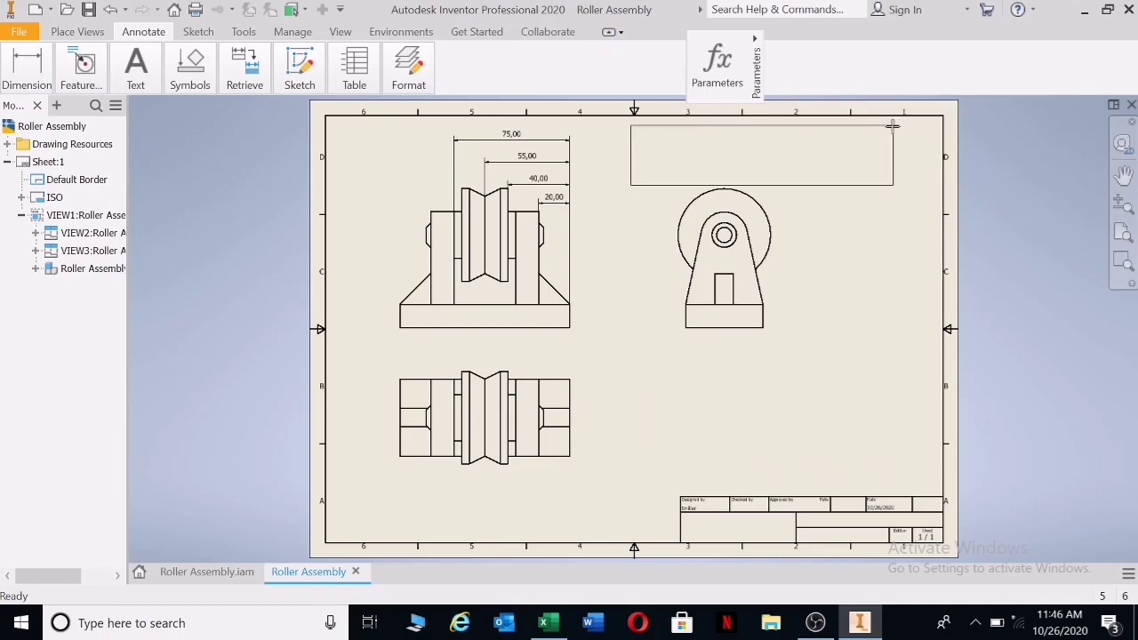
pyautogui.click(890, 124)
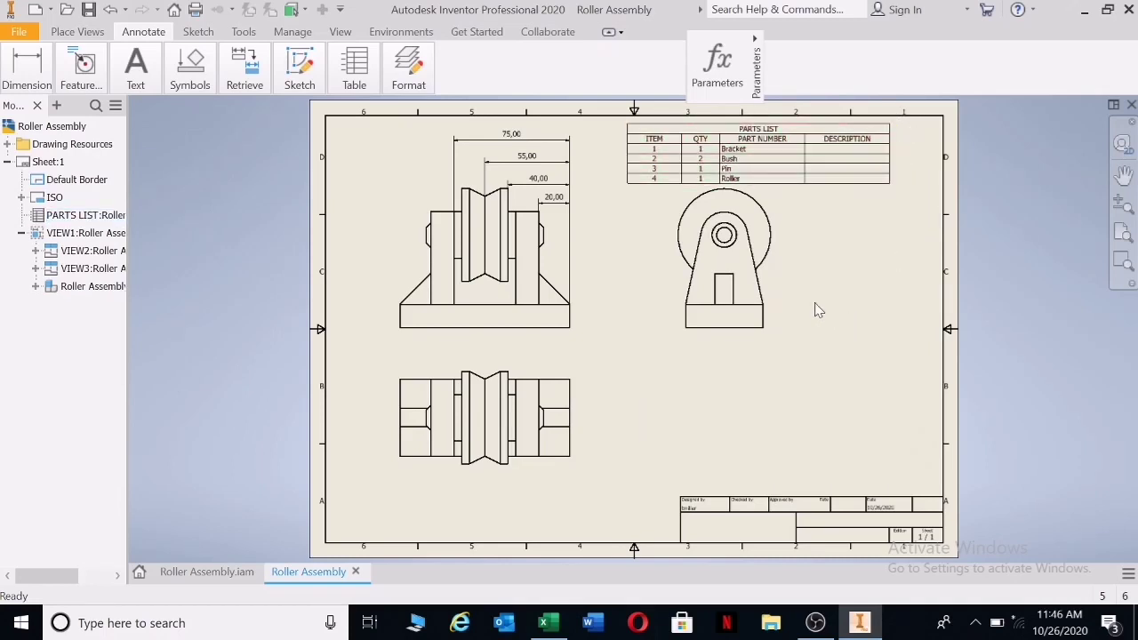
# Step: Open the parts list for editing and set the descriptions to Mild Steel for the Bracket and Teflon for the Bush
pyautogui.click(697, 176)
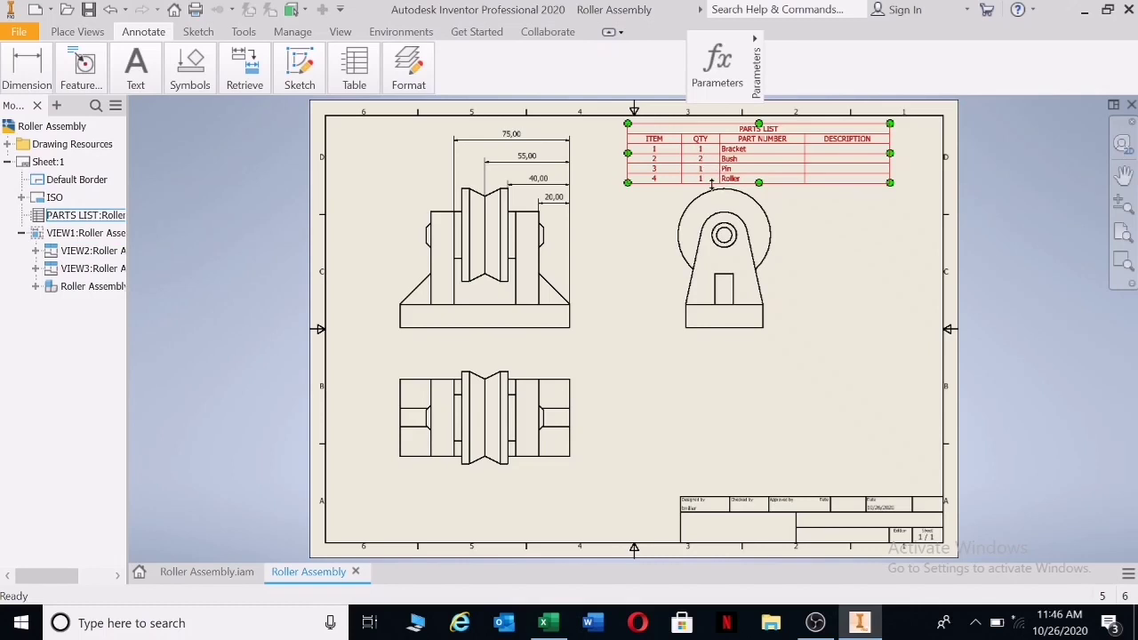
pyautogui.press('Escape')
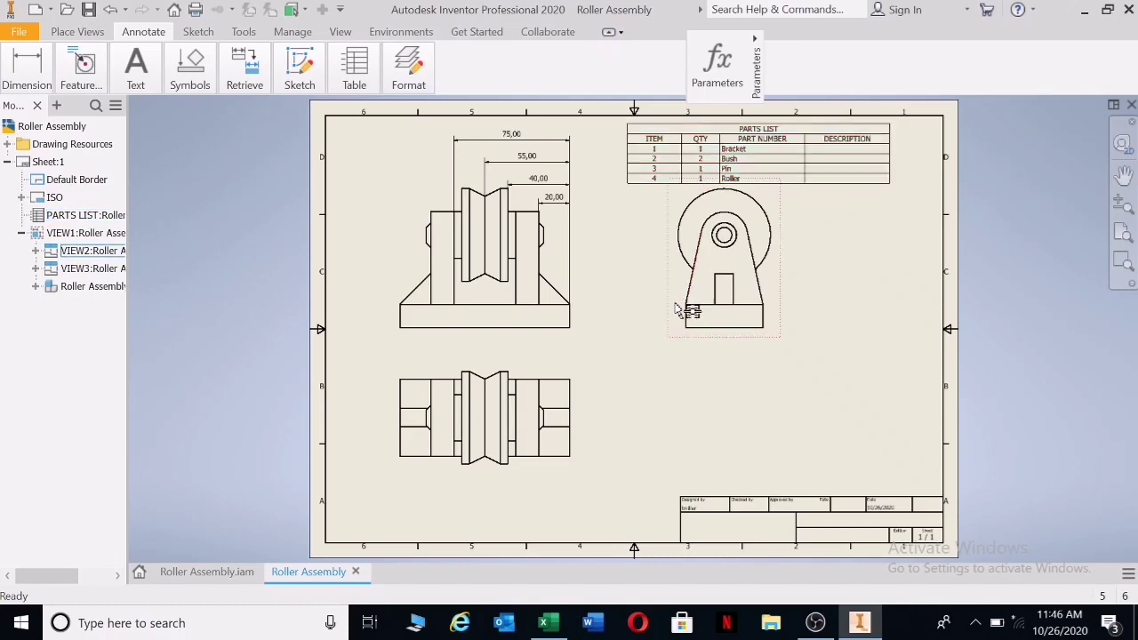
pyautogui.click(833, 153)
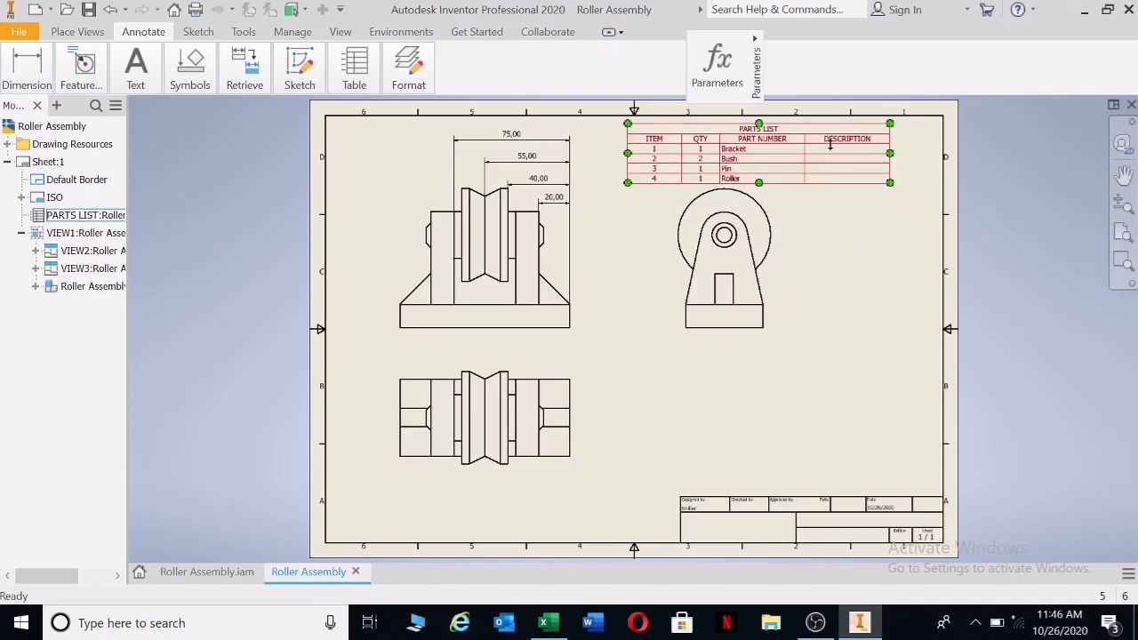
pyautogui.doubleClick(891, 159)
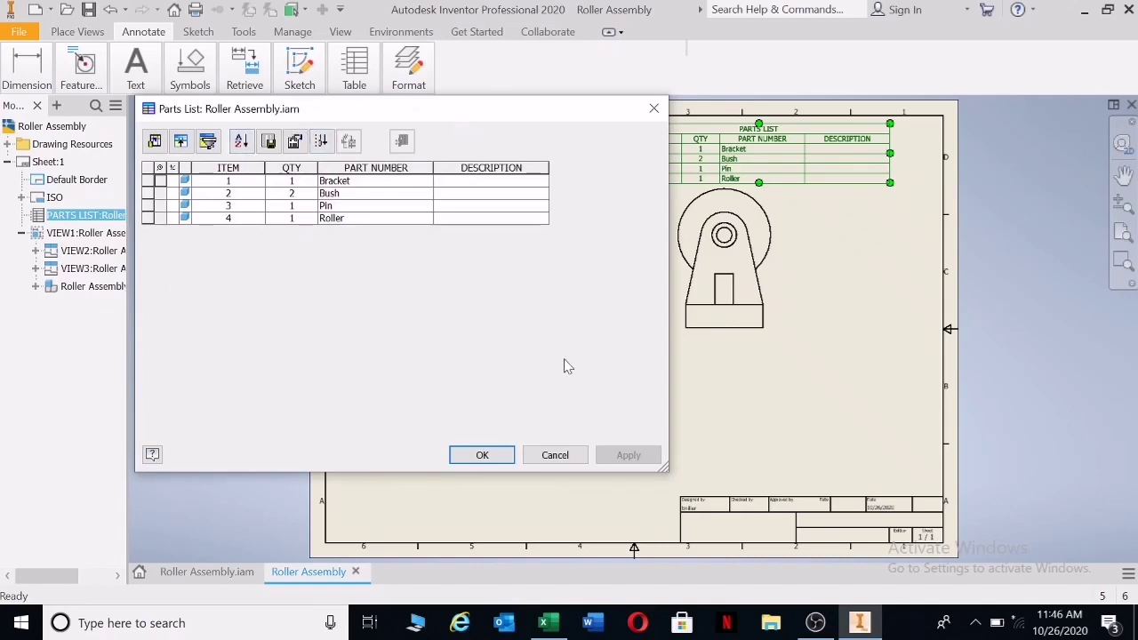
pyautogui.click(468, 185)
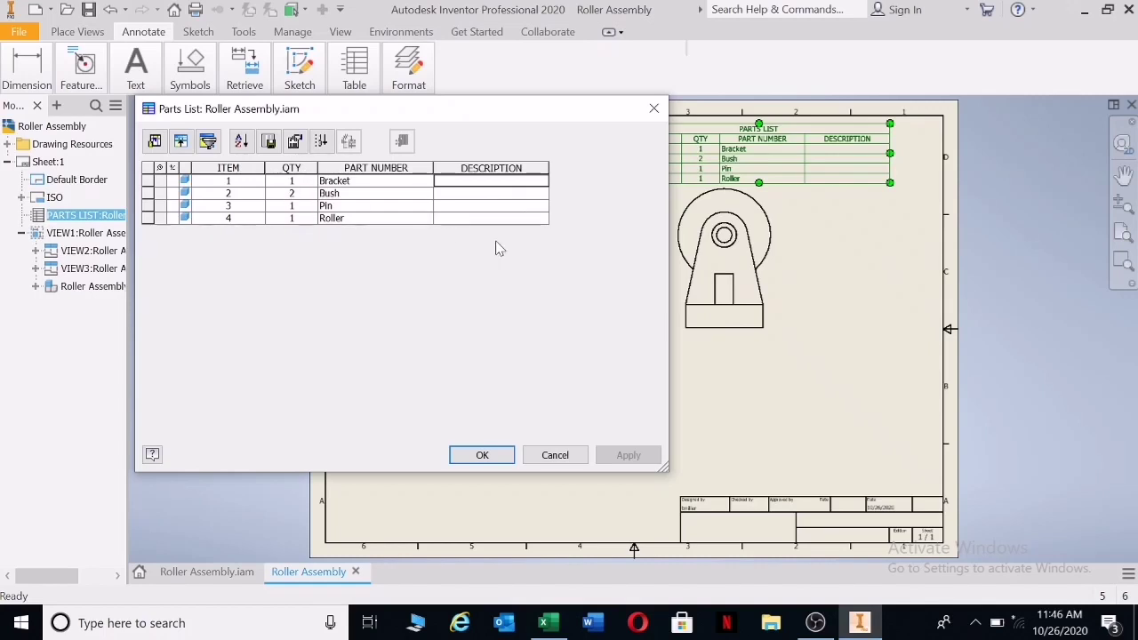
pyautogui.write('Mild Steel')
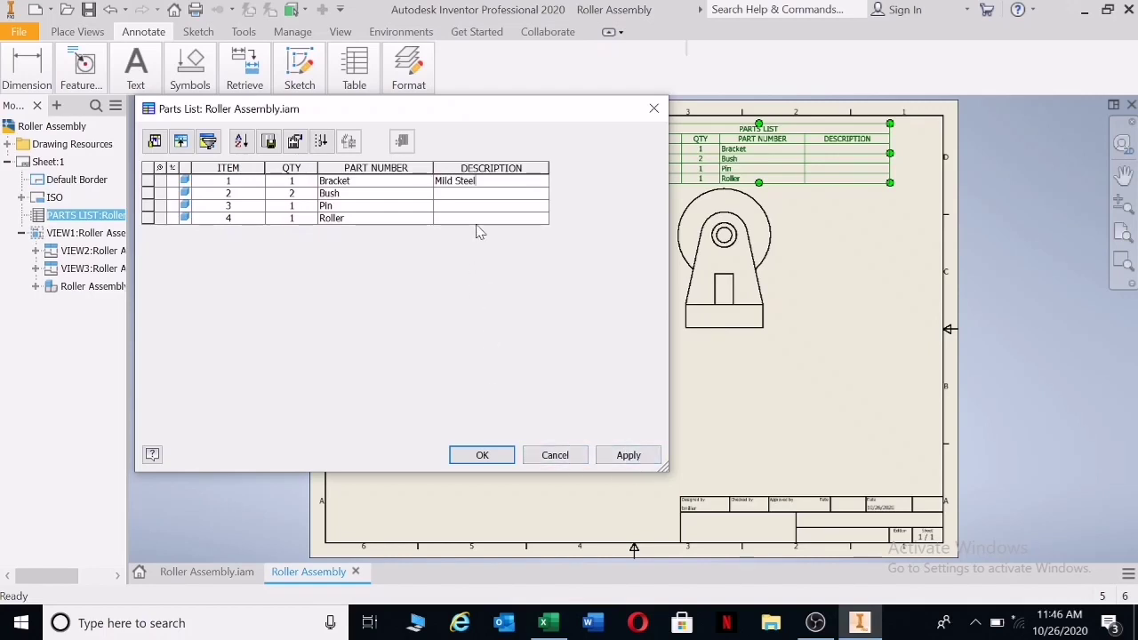
pyautogui.click(475, 194)
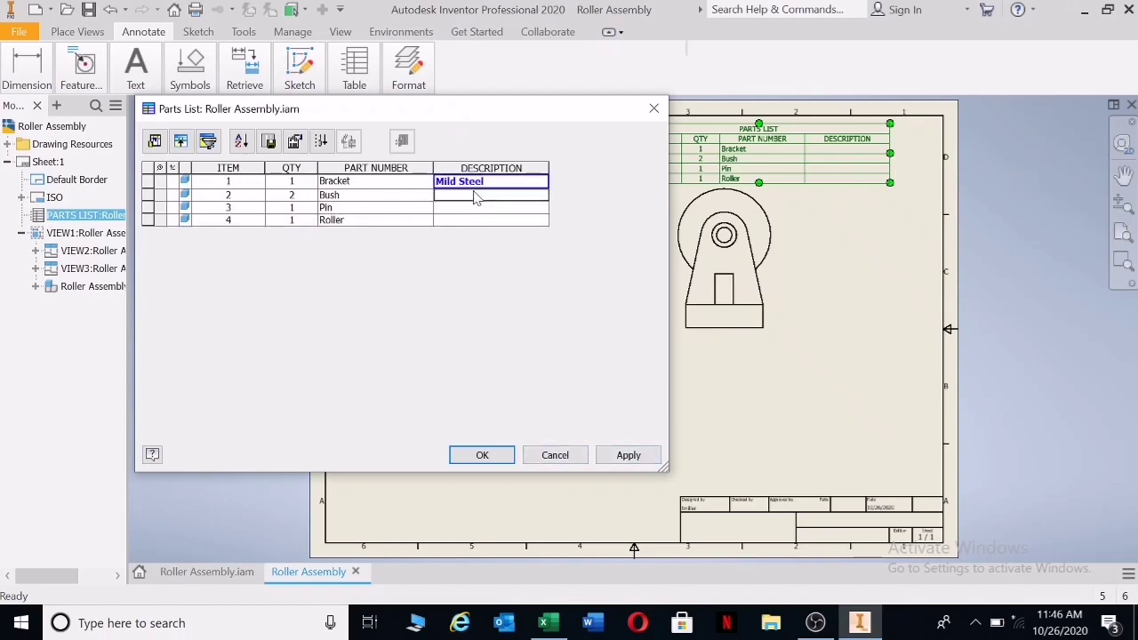
pyautogui.write('Teflon')
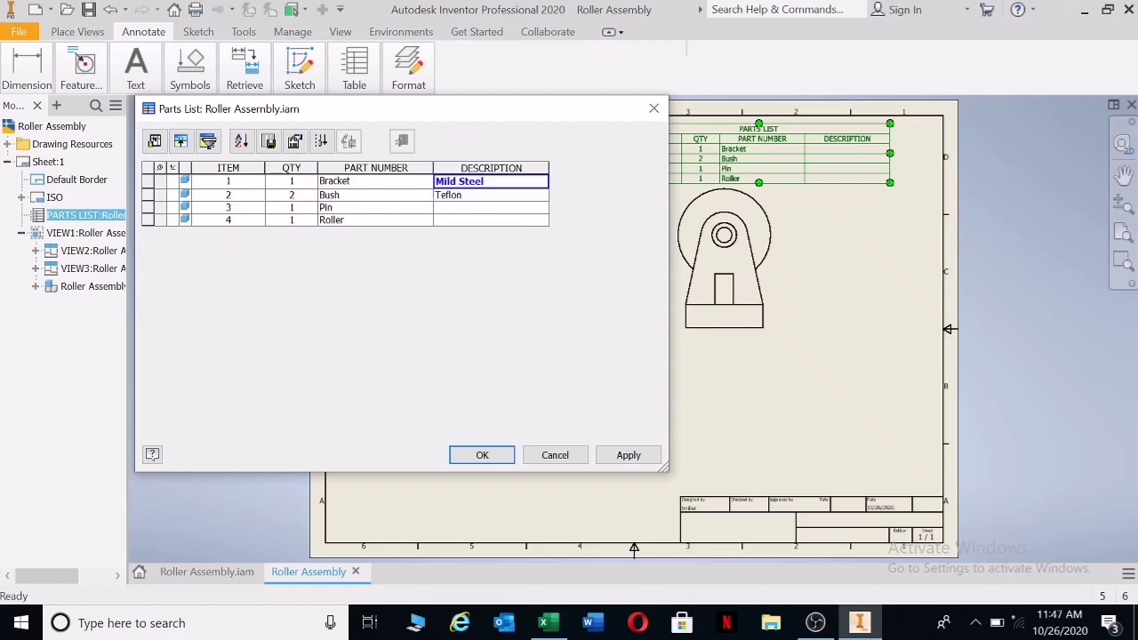
# Step: Set the parts list descriptions to Copper for the Pin and Plastic for the Roller, and apply the edits to the drawing
pyautogui.click(451, 209)
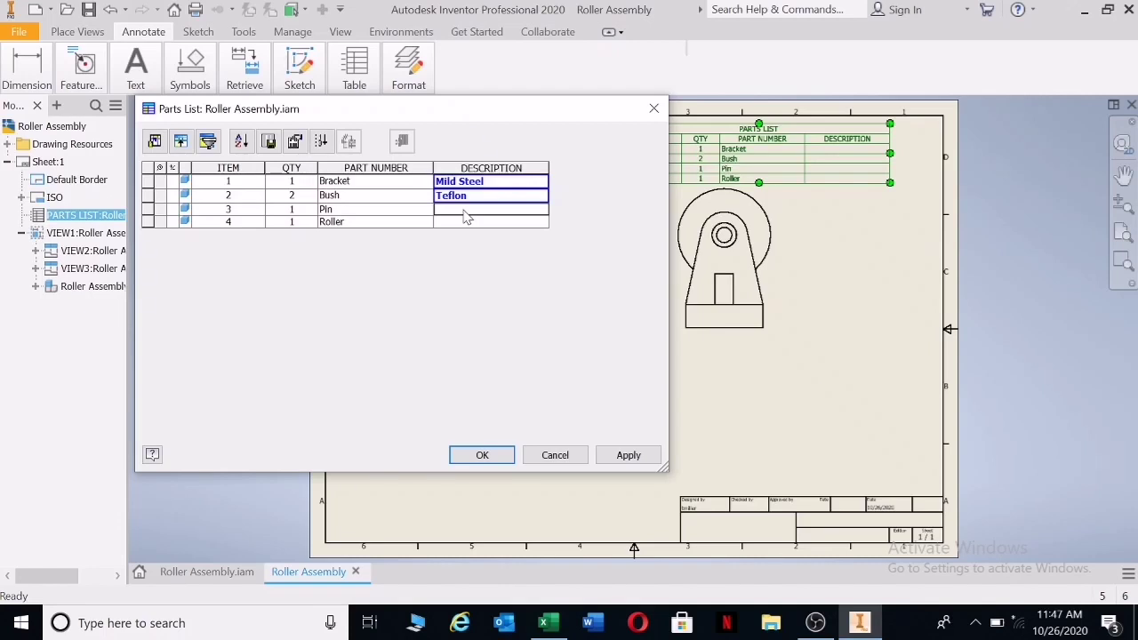
pyautogui.write('Copp')
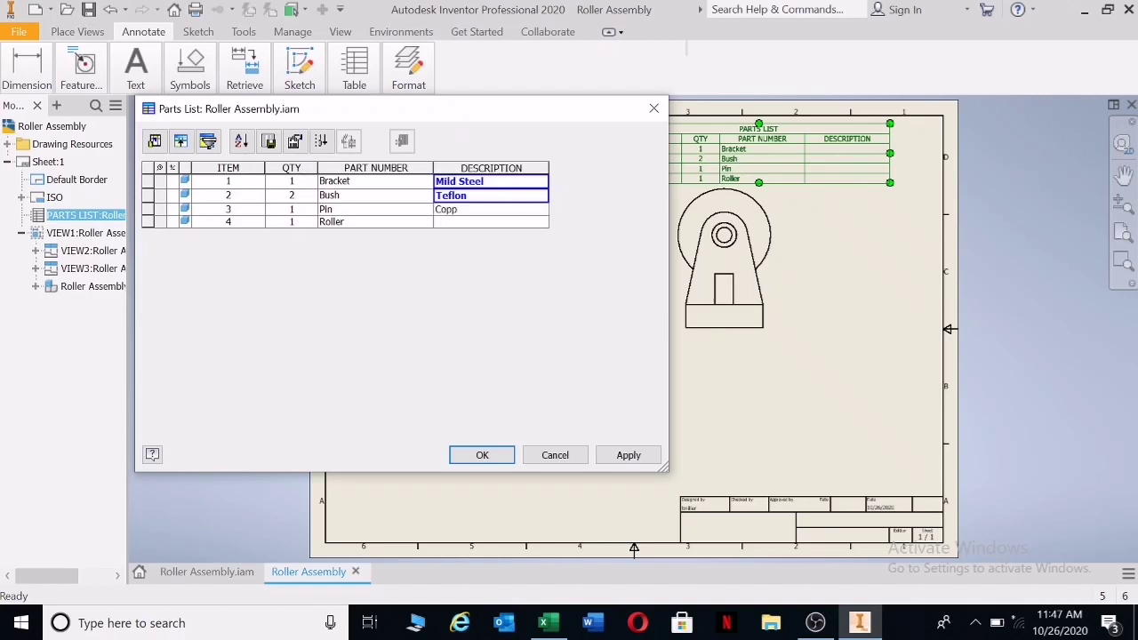
pyautogui.write('er')
pyautogui.click(461, 223)
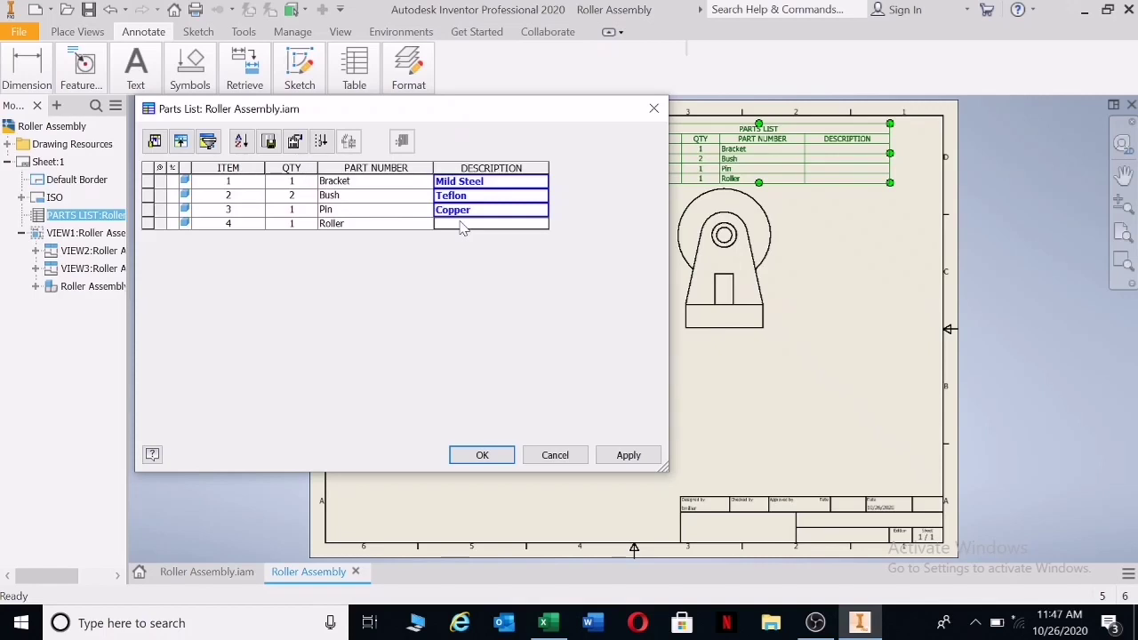
pyautogui.click(461, 227)
pyautogui.write('Plastic')
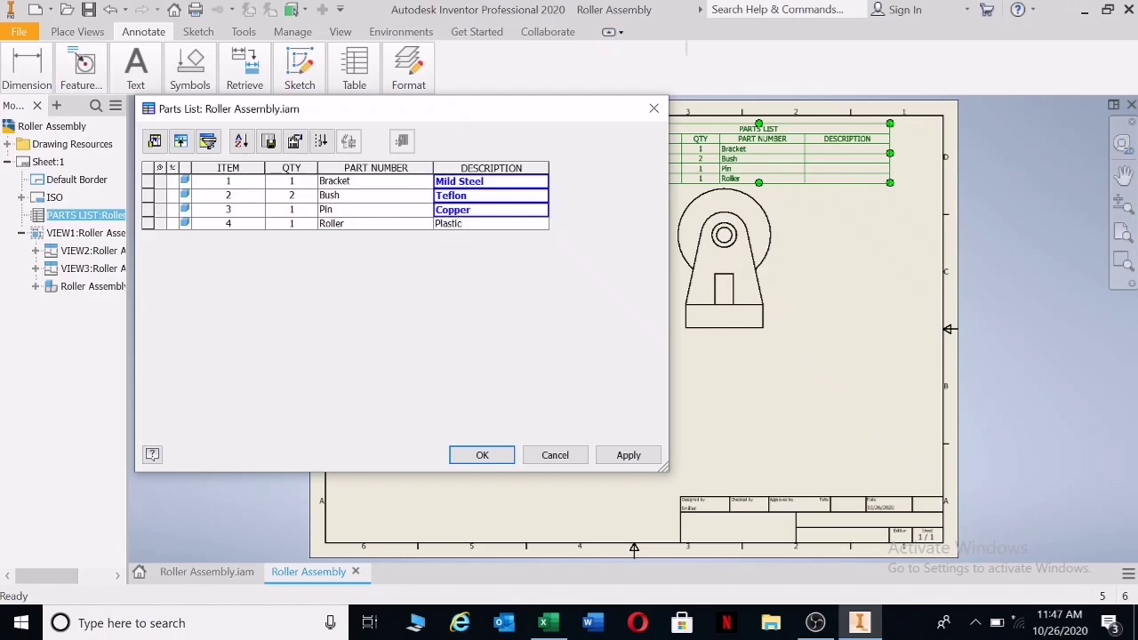
pyautogui.click(628, 455)
pyautogui.click(493, 457)
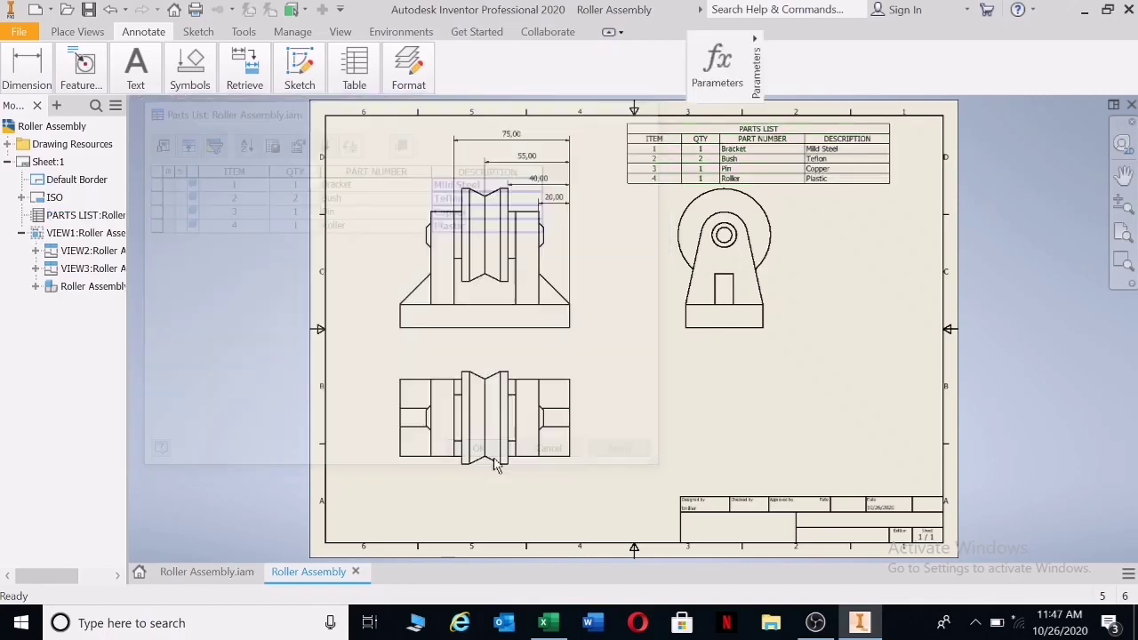
pyautogui.click(840, 153)
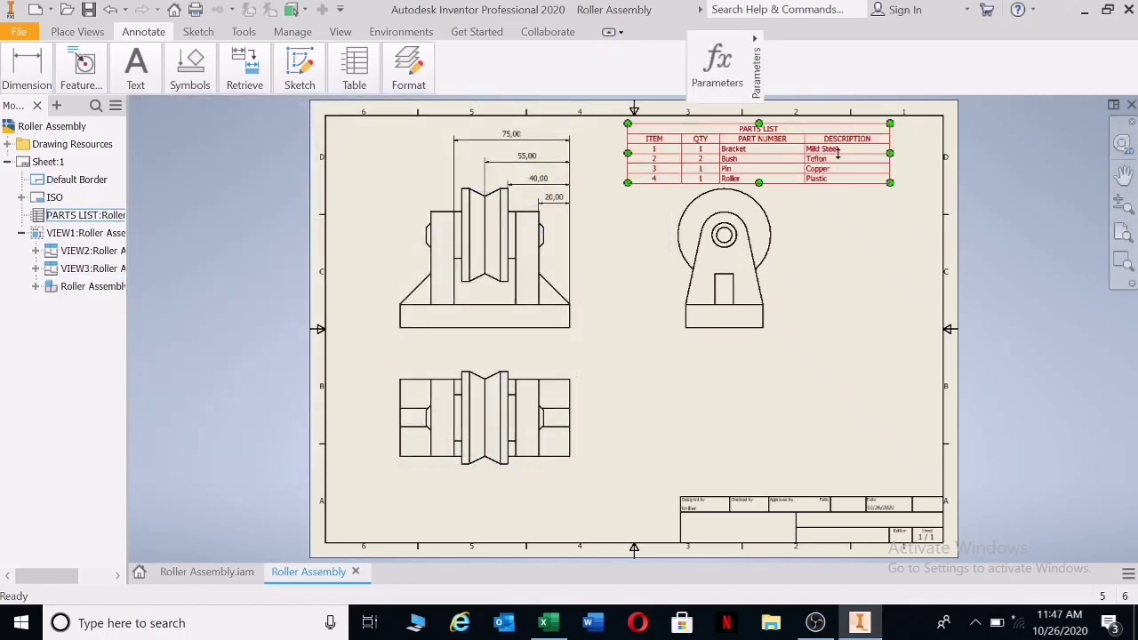
pyautogui.press('Escape')
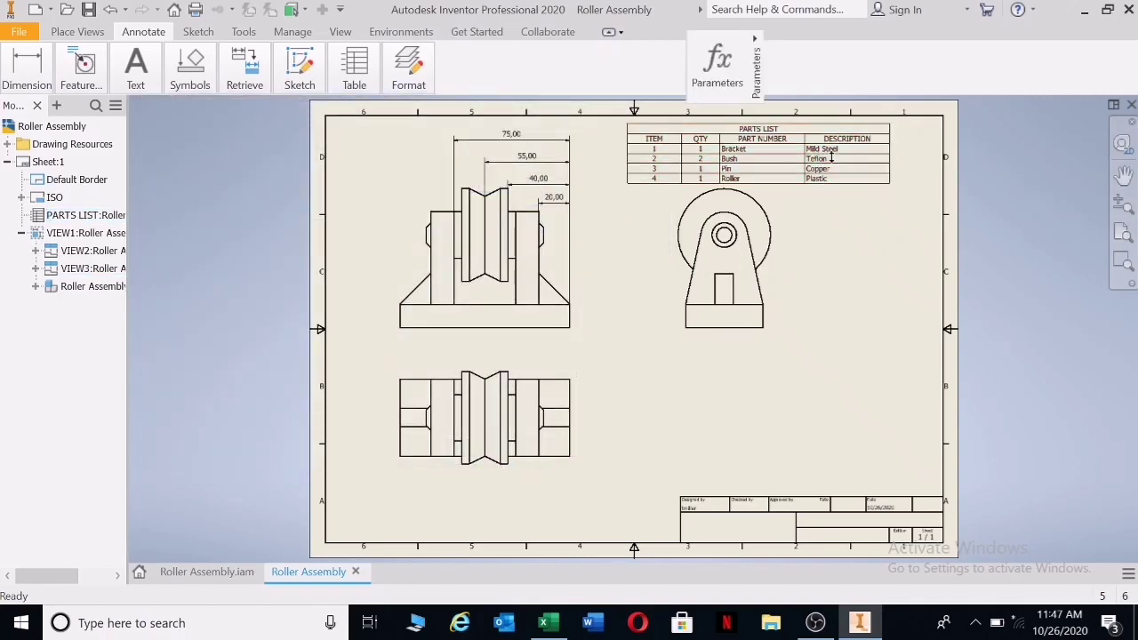
pyautogui.click(831, 157)
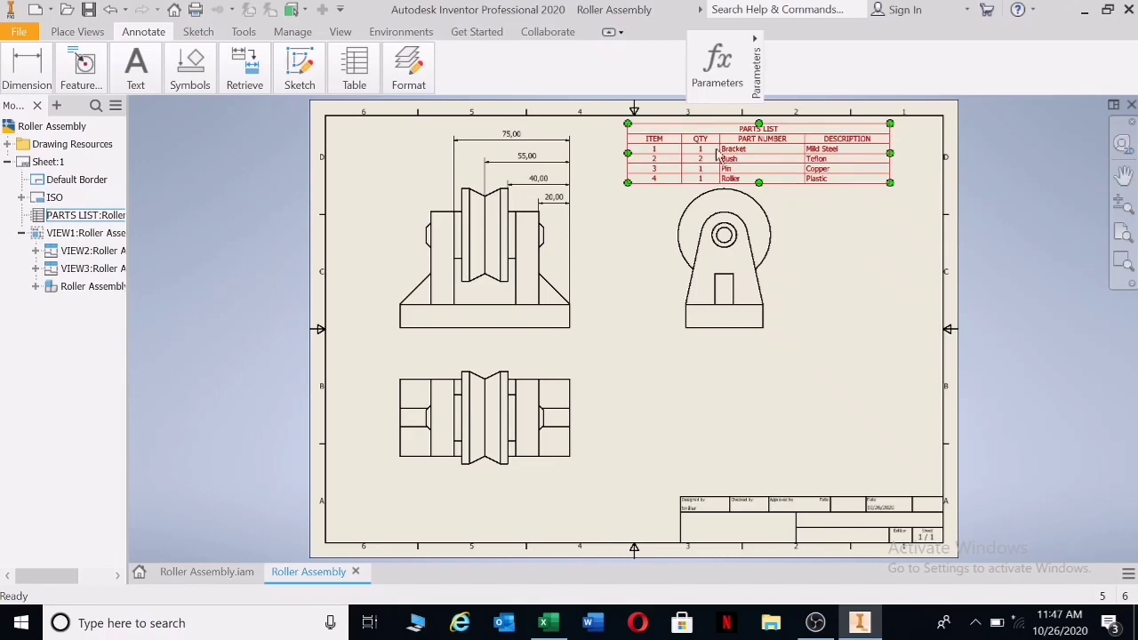
pyautogui.press('Escape')
pyautogui.click(653, 142)
pyautogui.press('Escape')
pyautogui.click(754, 175)
pyautogui.click(763, 174)
pyautogui.click(763, 174)
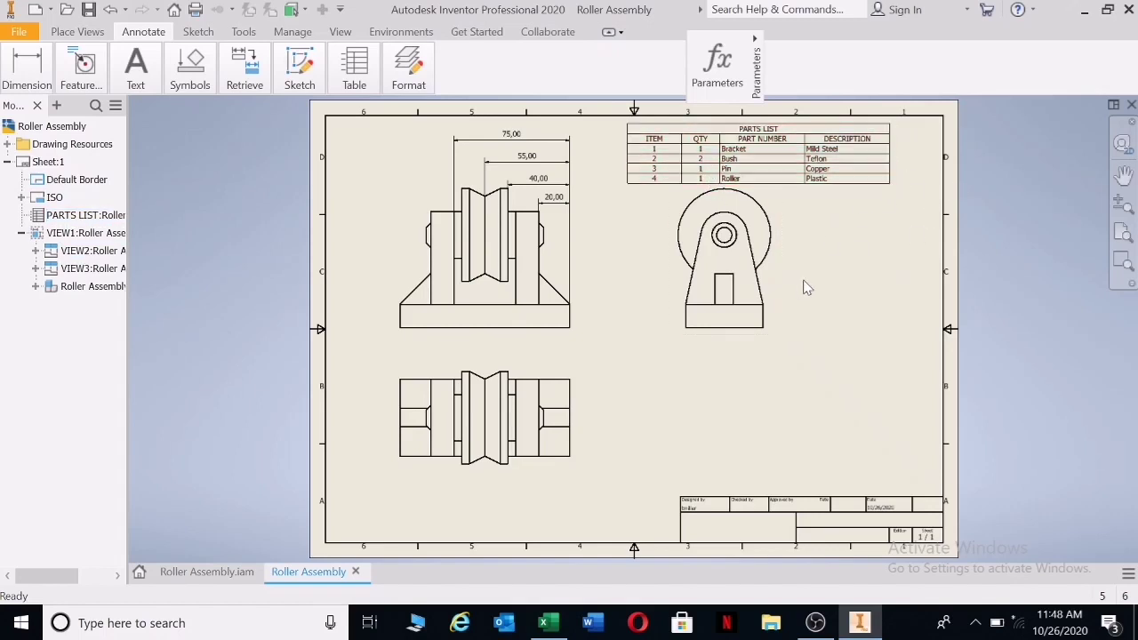
# Step: Project an isometric view from the front view and place it below the side view, near the title block
pyautogui.click(66, 33)
pyautogui.click(27, 73)
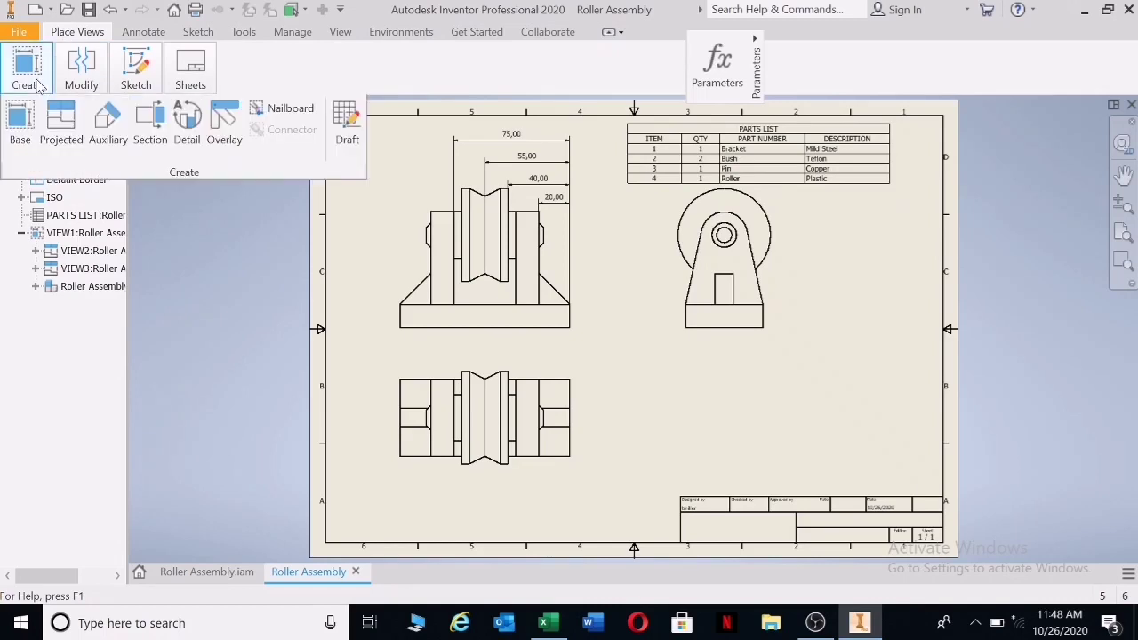
pyautogui.click(64, 131)
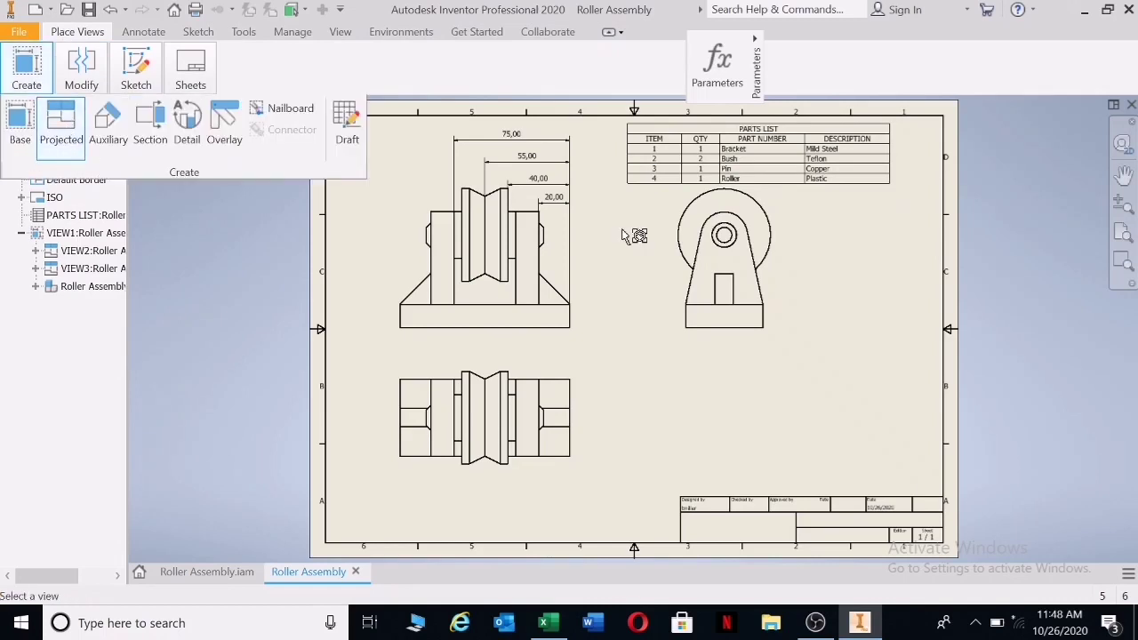
pyautogui.click(579, 302)
pyautogui.click(818, 397)
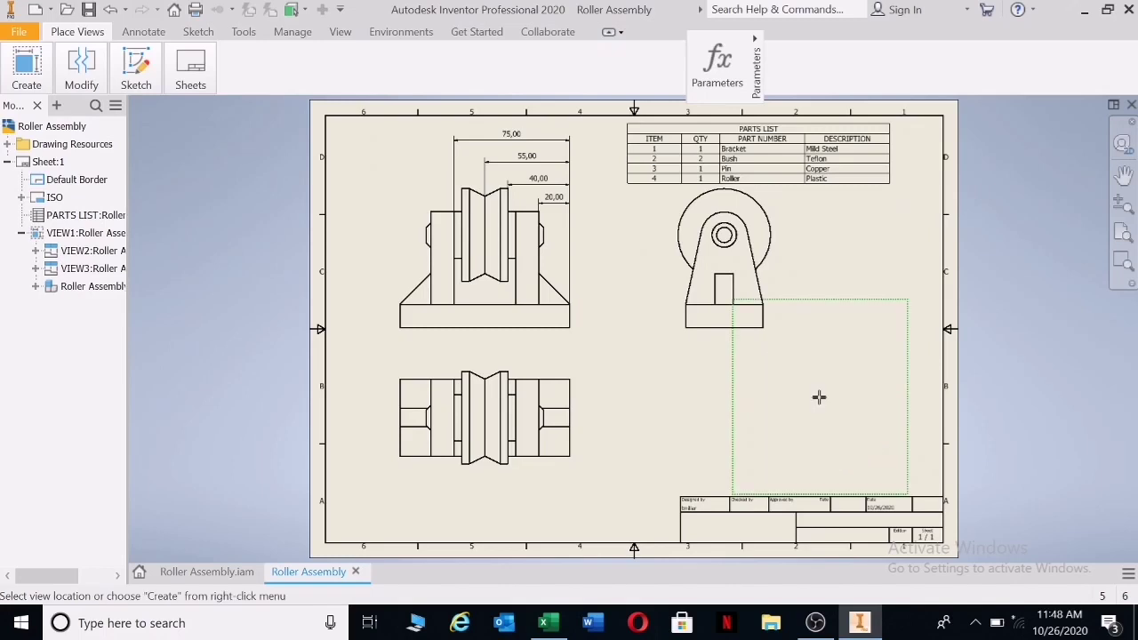
pyautogui.rightClick(818, 397)
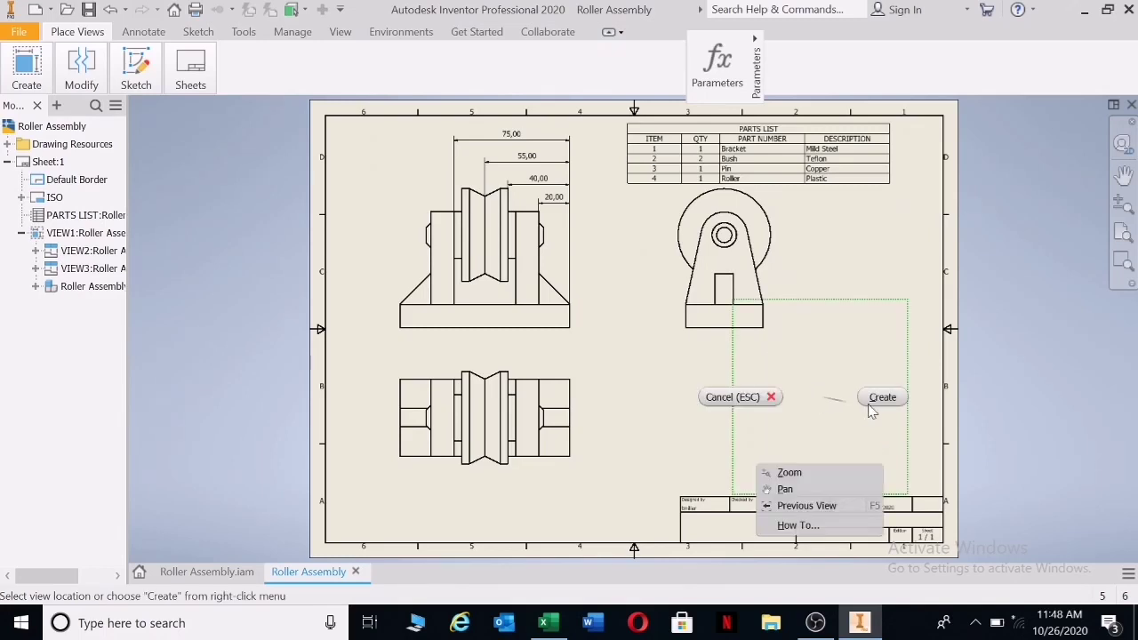
pyautogui.click(882, 399)
# Step: Add an item balloon to the Bracket in the top view, placing it above and to the right of the part
pyautogui.click(143, 31)
pyautogui.click(354, 69)
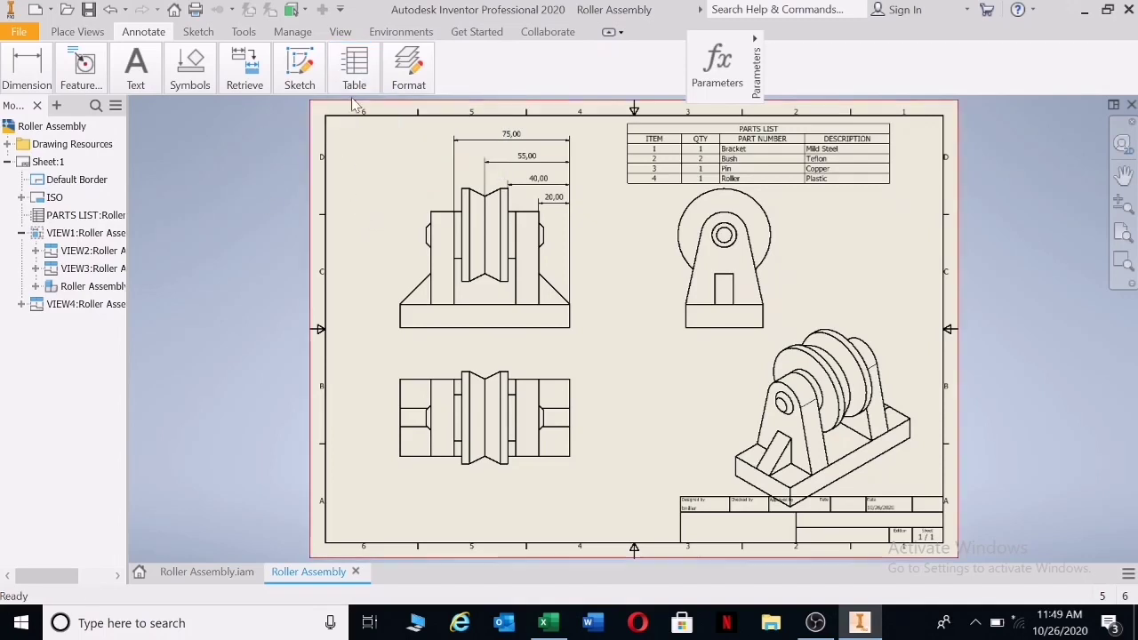
pyautogui.click(355, 69)
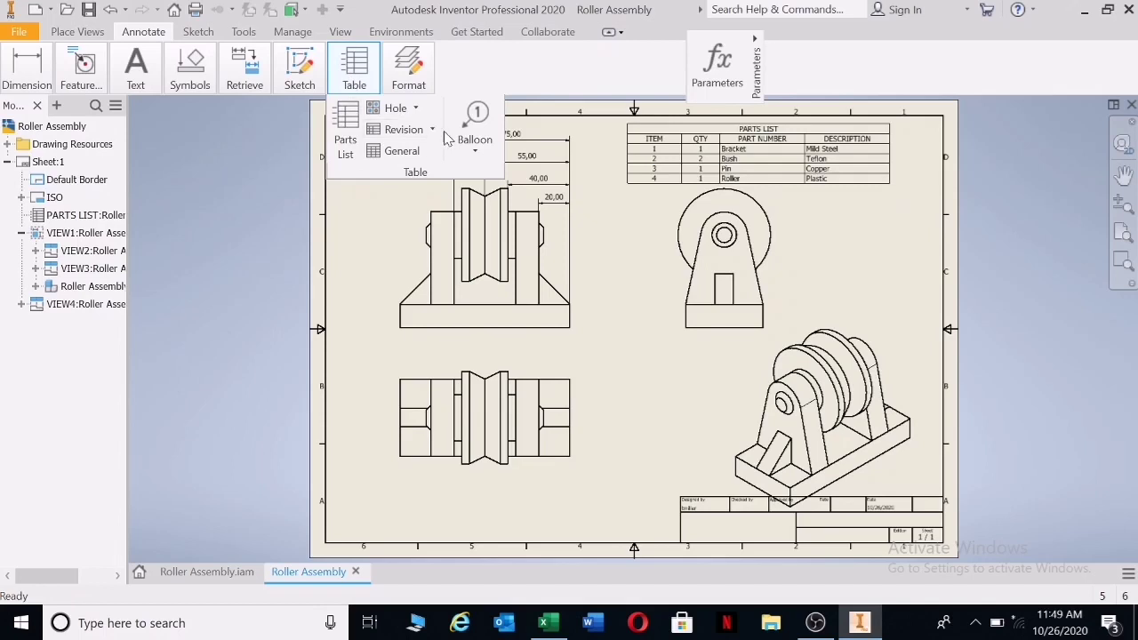
pyautogui.click(472, 122)
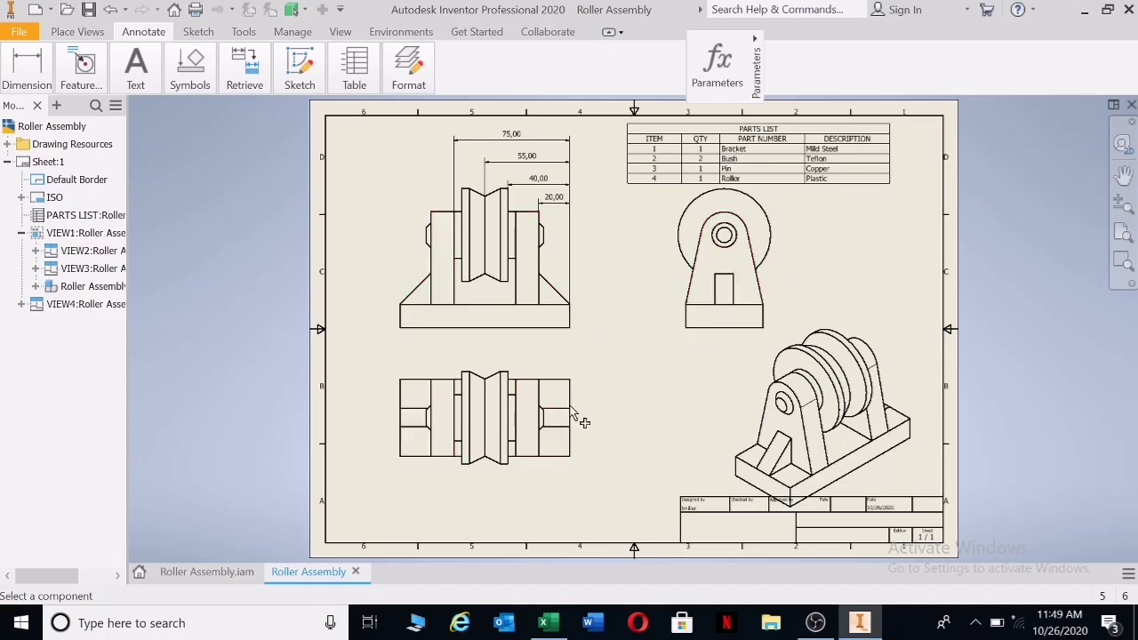
pyautogui.click(540, 386)
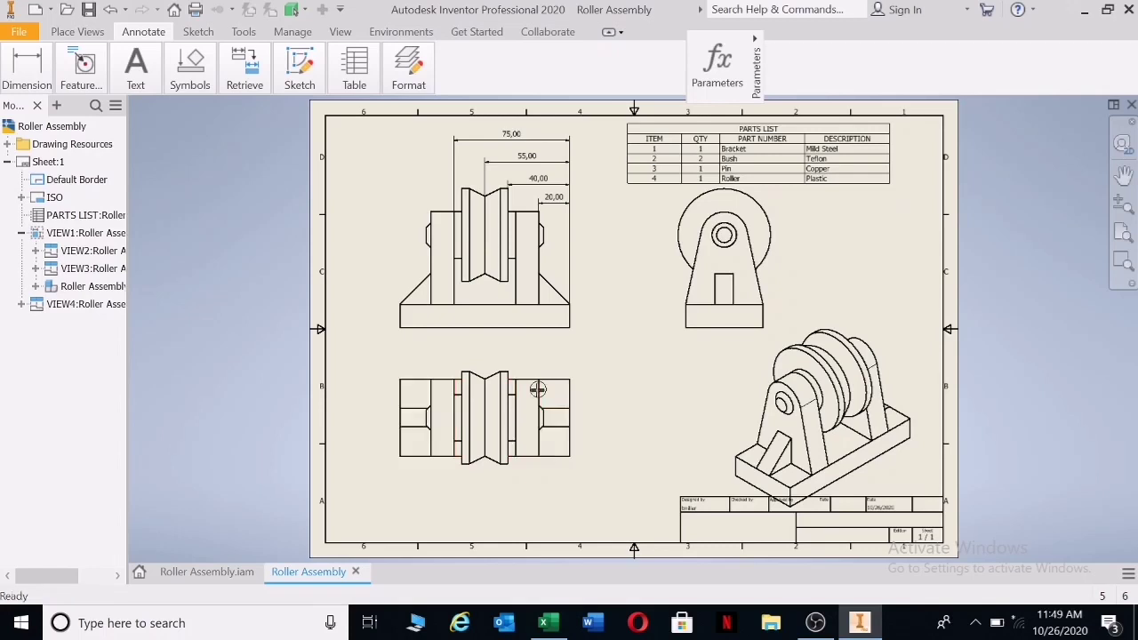
pyautogui.rightClick(625, 337)
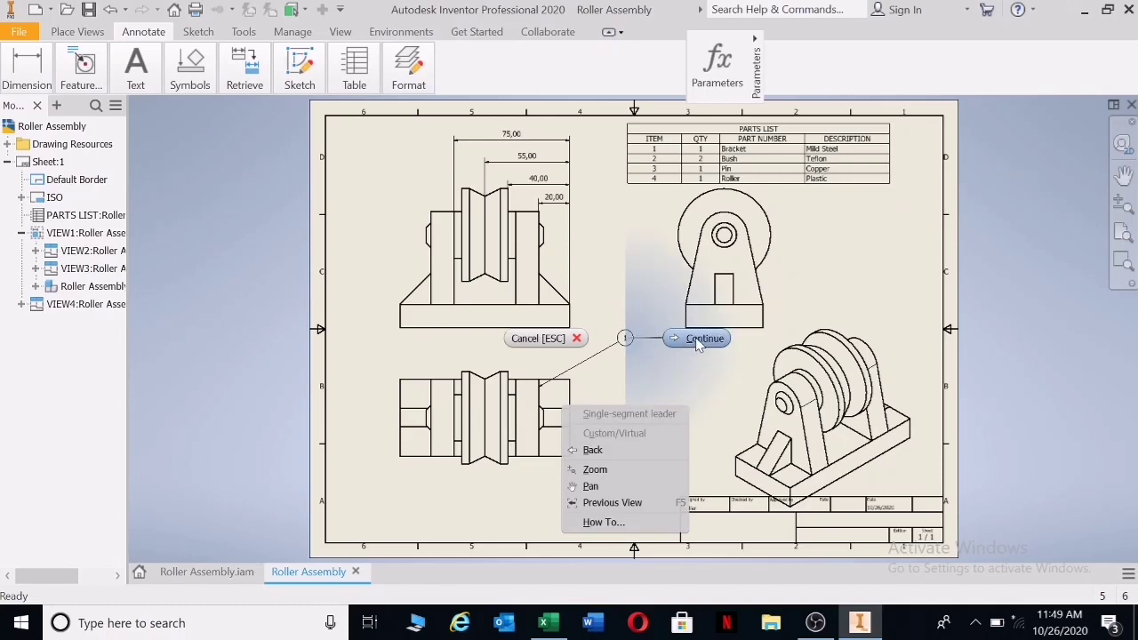
pyautogui.click(698, 341)
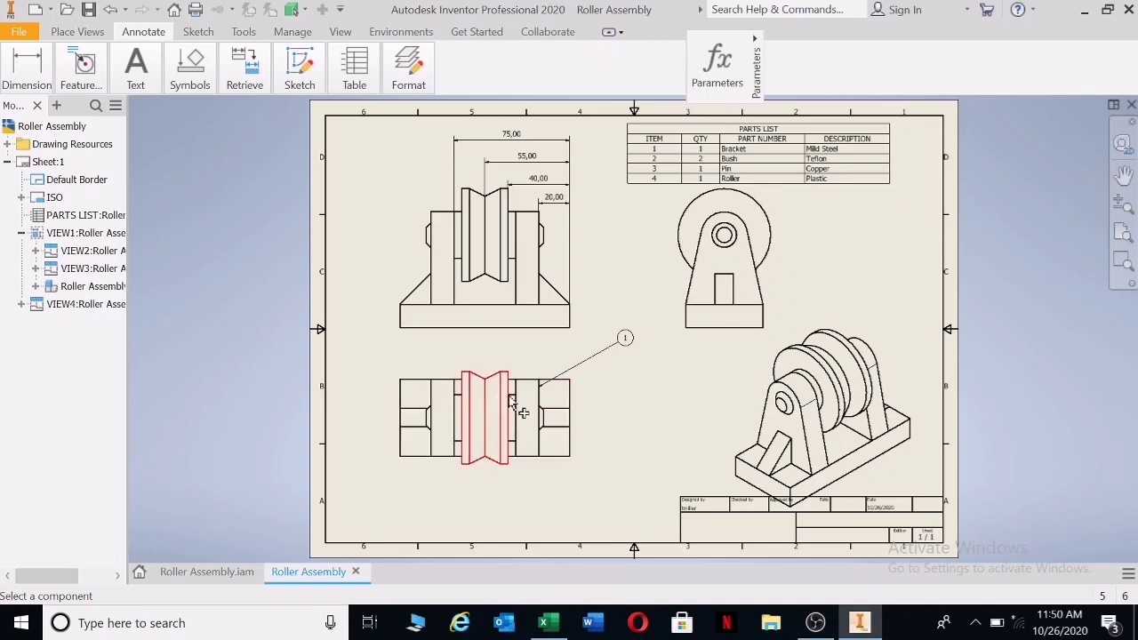
# Step: Add an item balloon to the right Bush in the top view, aligned directly below the Bracket's balloon
pyautogui.scroll(-2, 513, 405)
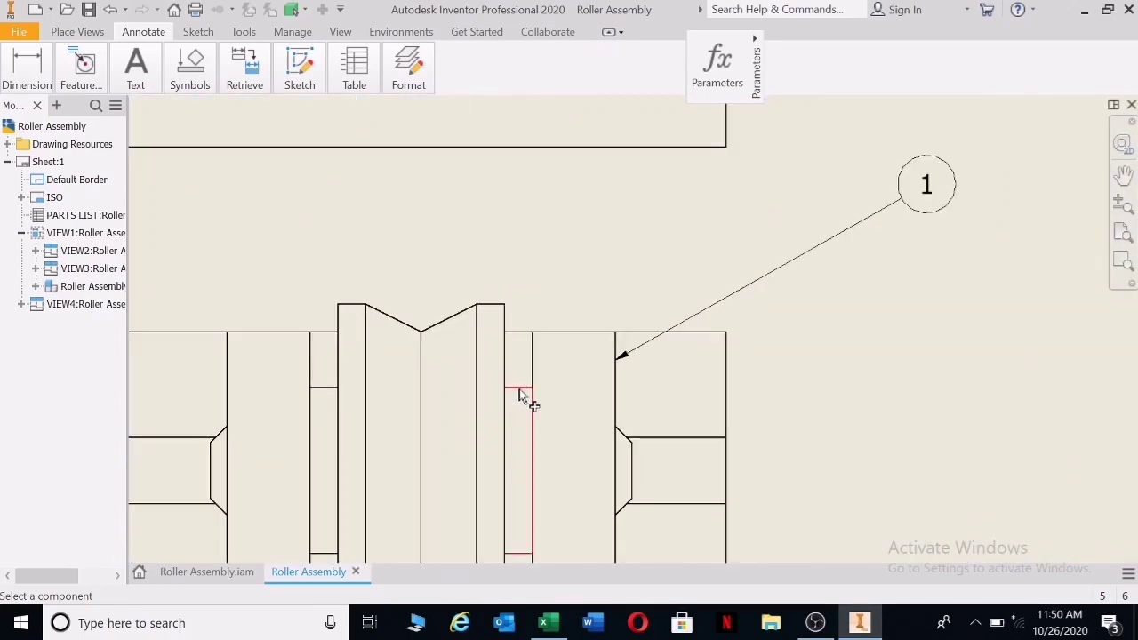
pyautogui.click(518, 393)
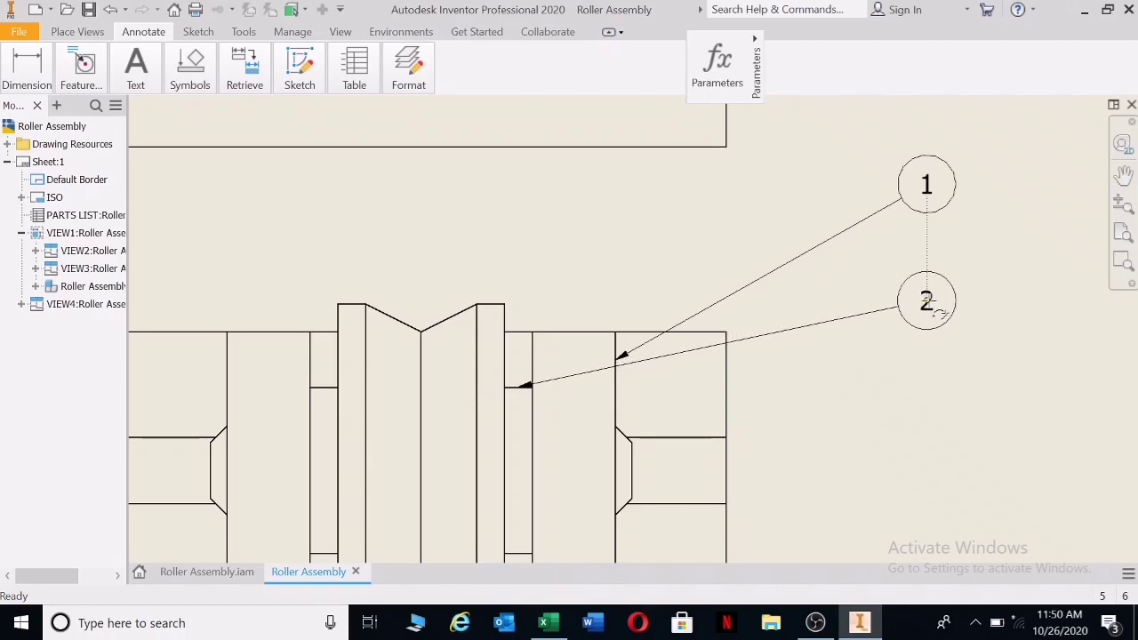
pyautogui.rightClick(928, 305)
pyautogui.click(942, 303)
pyautogui.scroll(5, 880, 374)
pyautogui.scroll(-4, 871, 375)
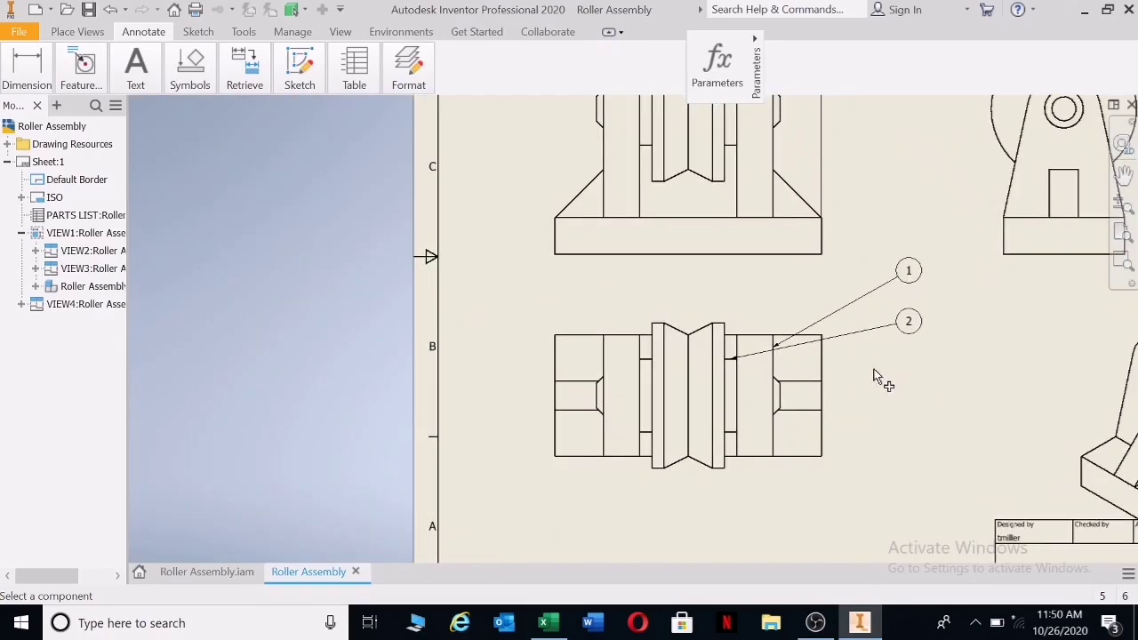
# Step: Add an item balloon to the right end of the Pin in the top view, aligned below the Bush's balloon
pyautogui.scroll(1, 775, 337)
pyautogui.scroll(1, 775, 338)
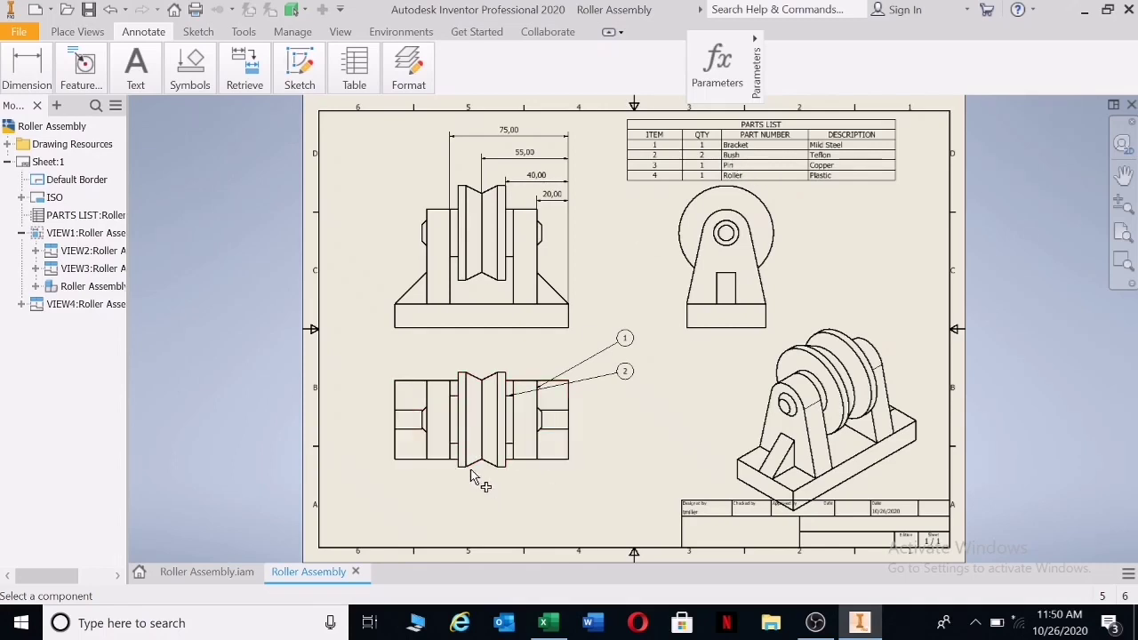
pyautogui.scroll(3, 471, 475)
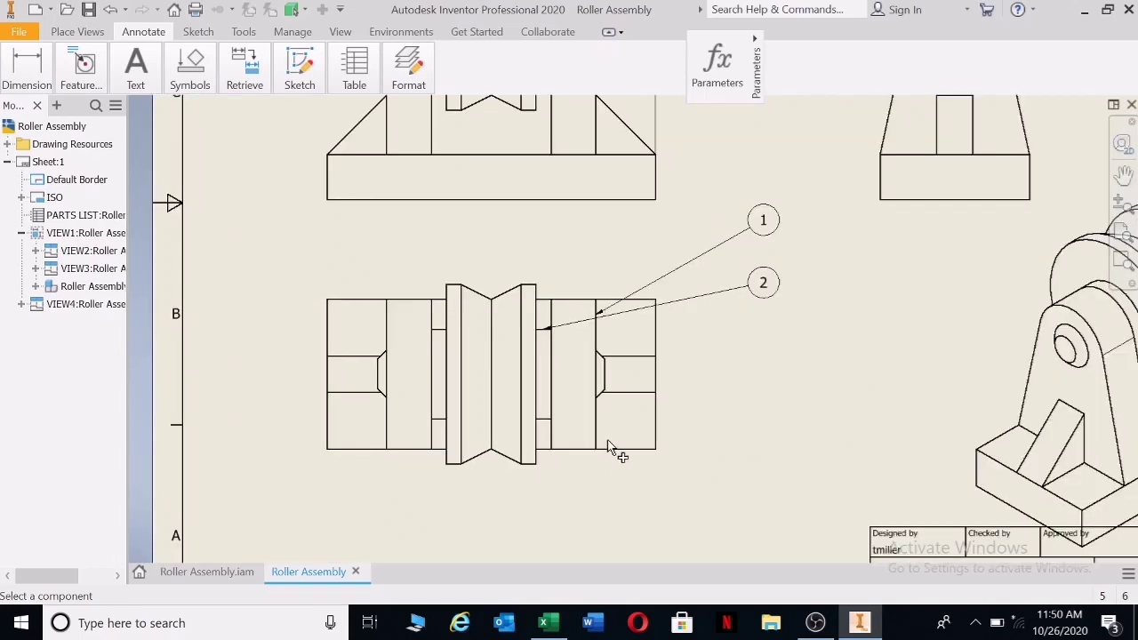
pyautogui.click(606, 374)
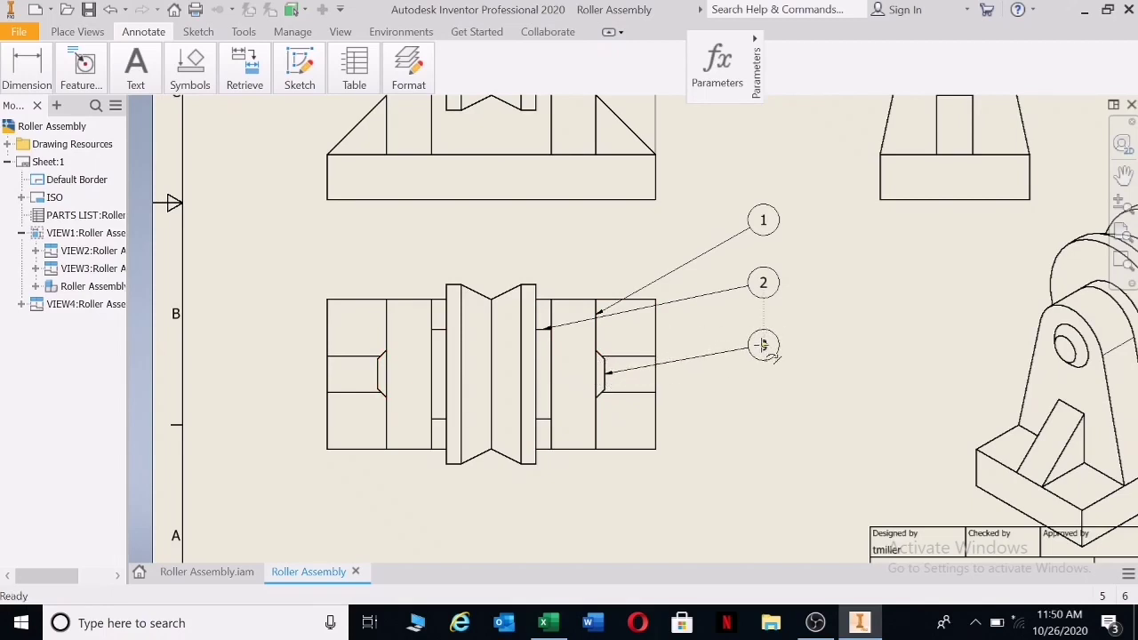
pyautogui.scroll(6, 761, 343)
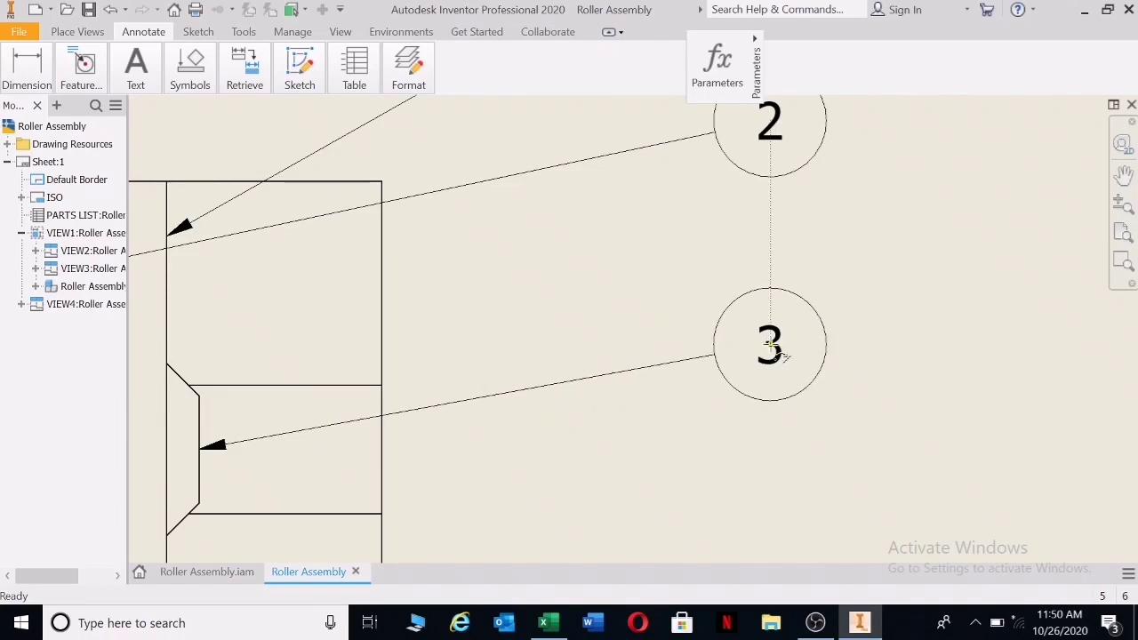
pyautogui.scroll(-5, 770, 346)
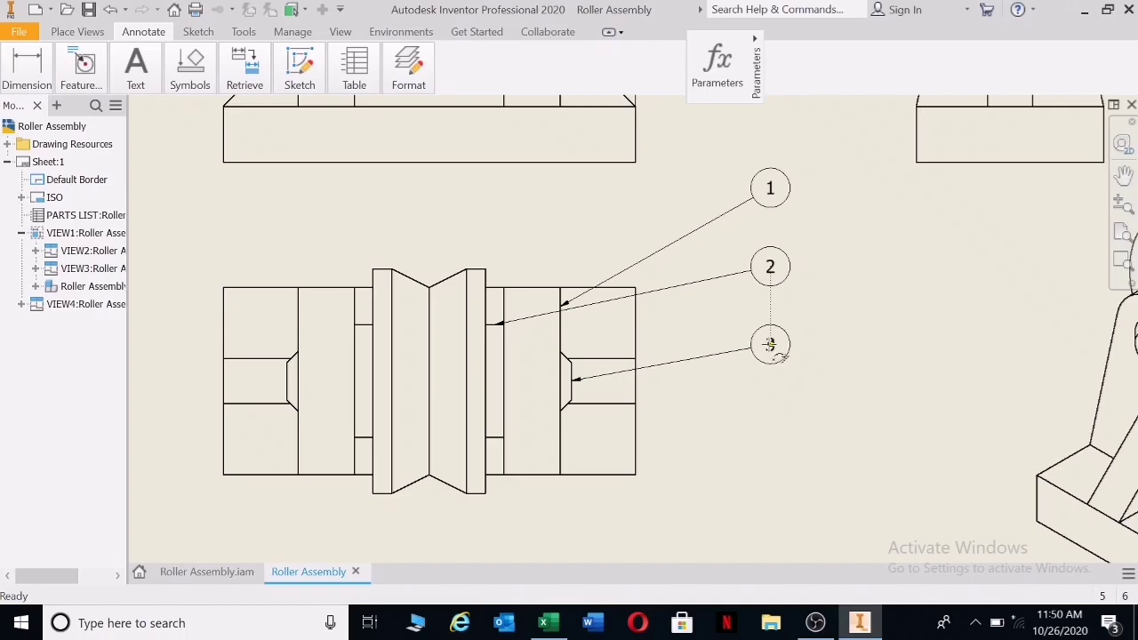
pyautogui.rightClick(769, 346)
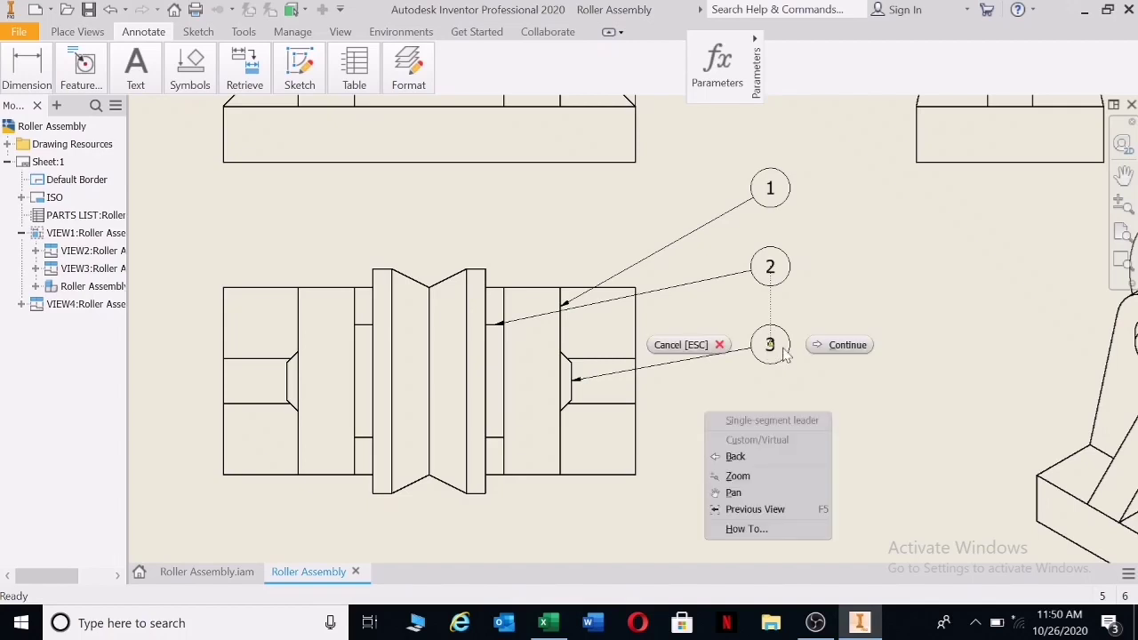
pyautogui.click(838, 346)
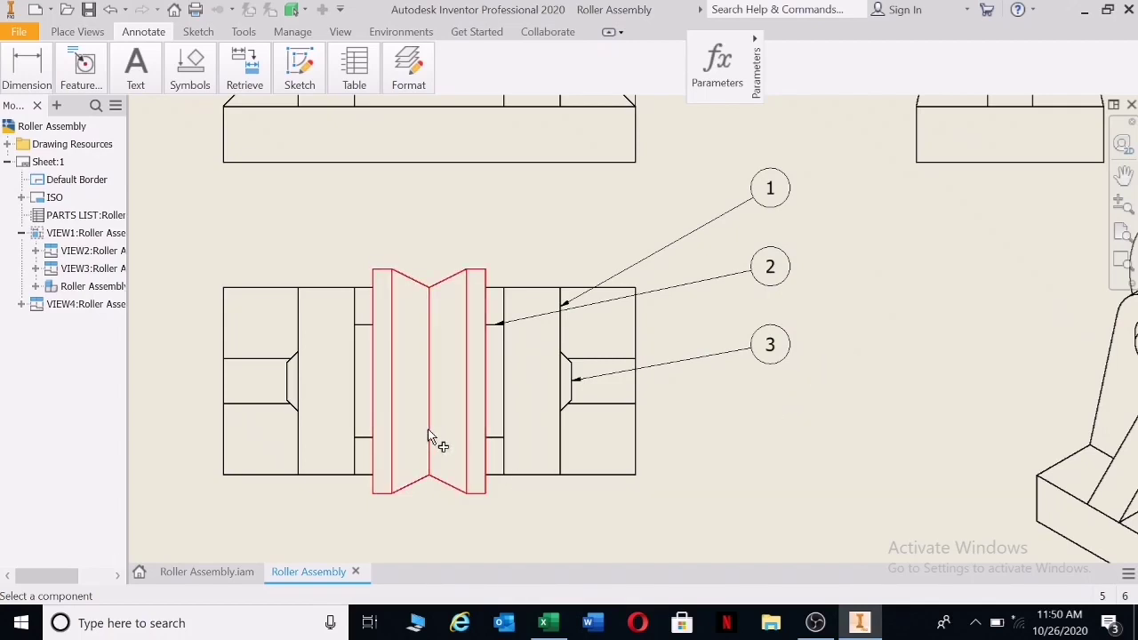
# Step: Add an item balloon to the Roller's groove in the top view, aligned below the Pin's balloon
pyautogui.click(432, 481)
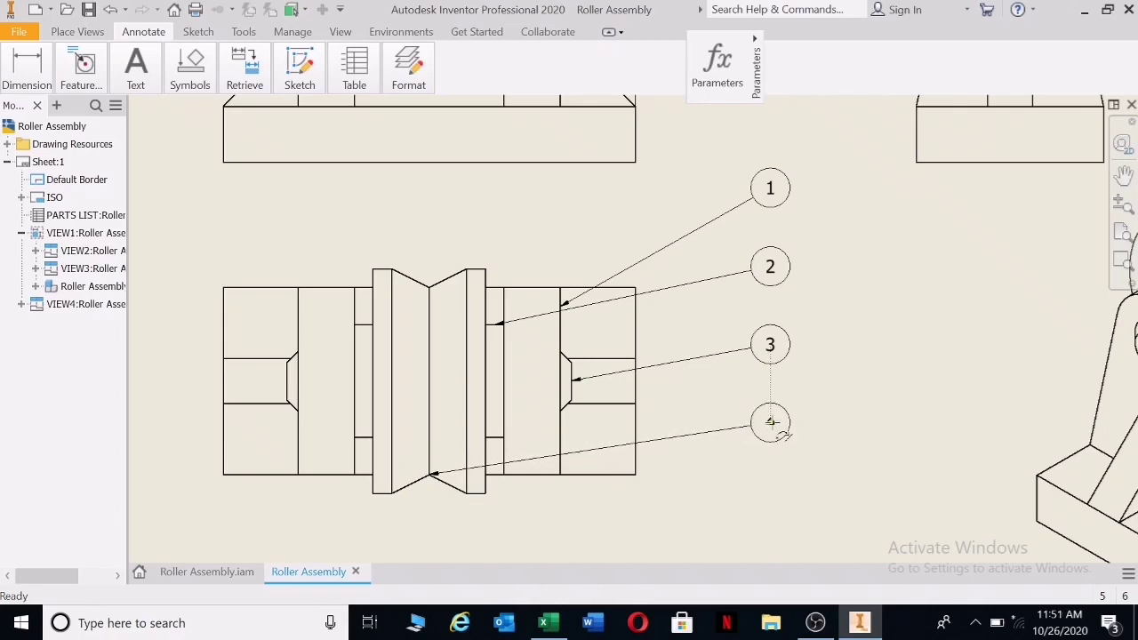
pyautogui.click(770, 422)
pyautogui.rightClick(770, 423)
pyautogui.click(836, 426)
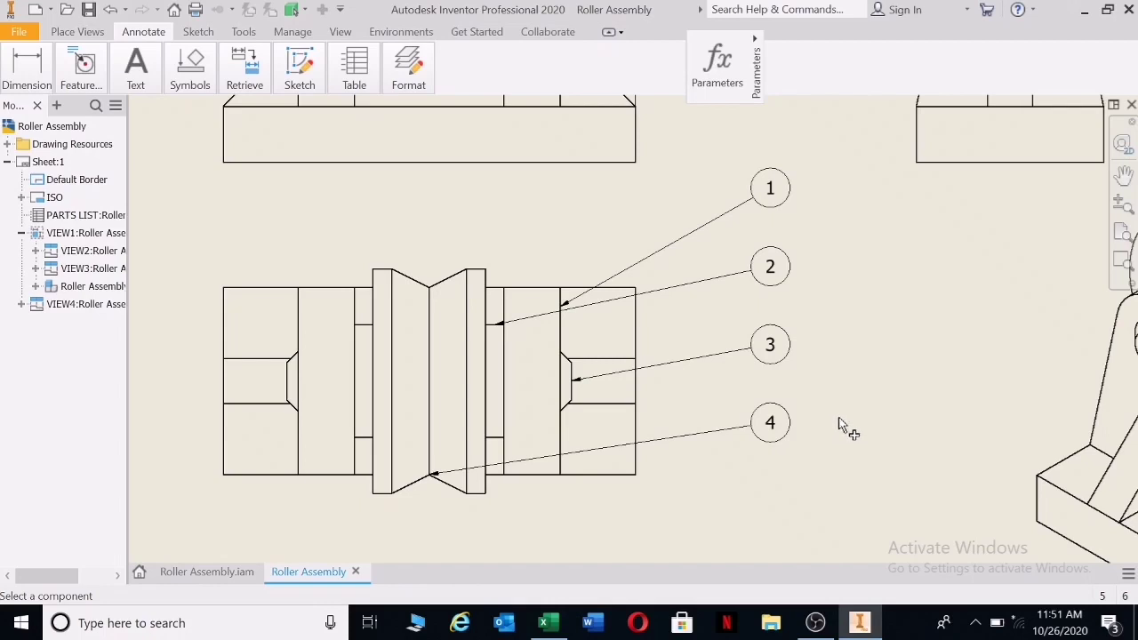
# Step: Finish ballooning and move the isometric view slightly upward, away from the title block
pyautogui.scroll(-5, 837, 425)
pyautogui.scroll(5, 744, 412)
pyautogui.scroll(-3, 681, 406)
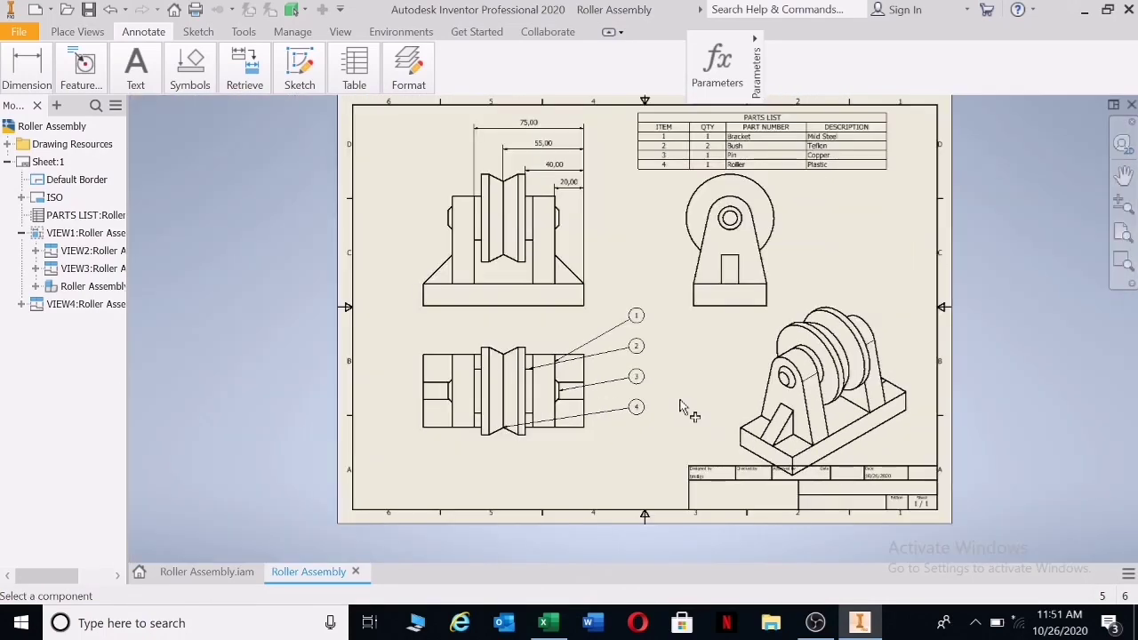
pyautogui.scroll(1, 760, 364)
pyautogui.scroll(-3, 787, 371)
pyautogui.scroll(3, 786, 360)
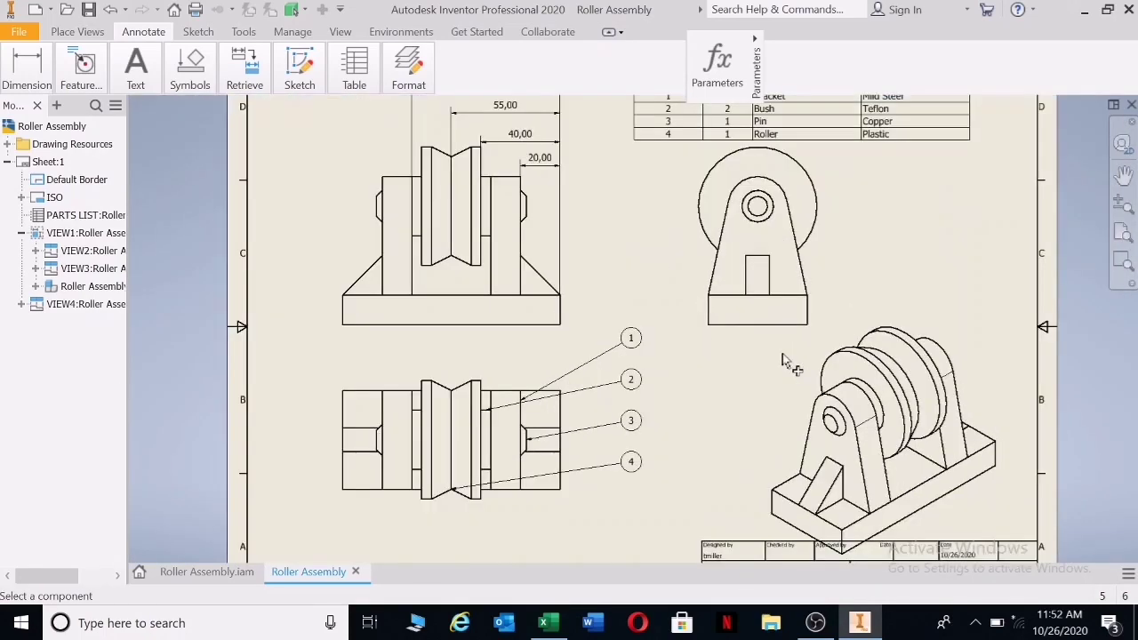
pyautogui.scroll(-3, 786, 363)
pyautogui.scroll(4, 787, 364)
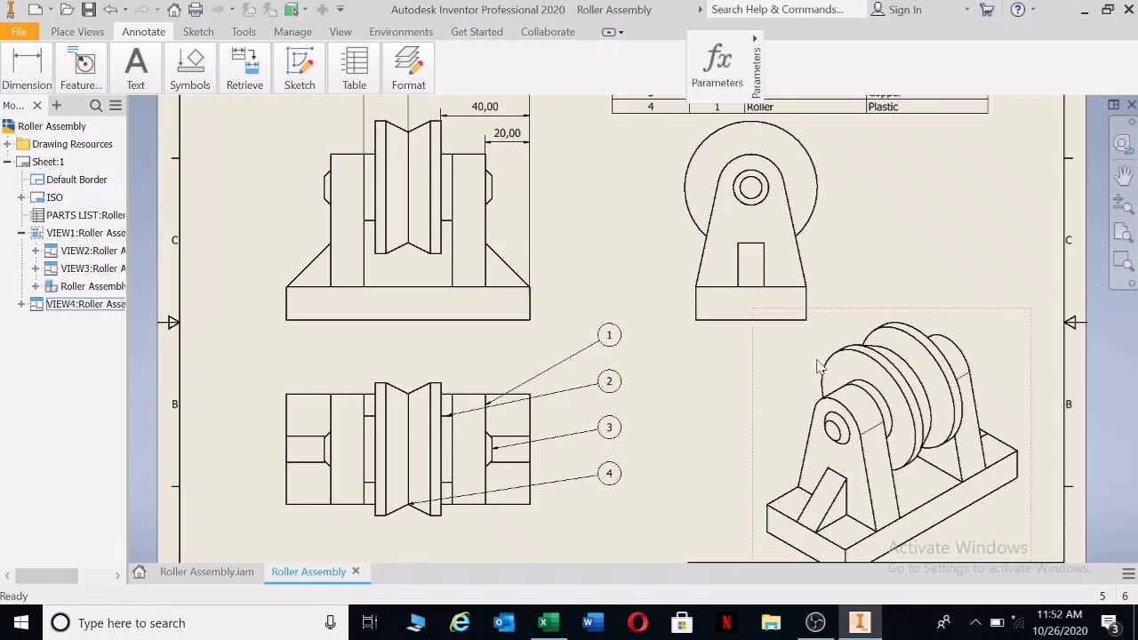
pyautogui.click(851, 318)
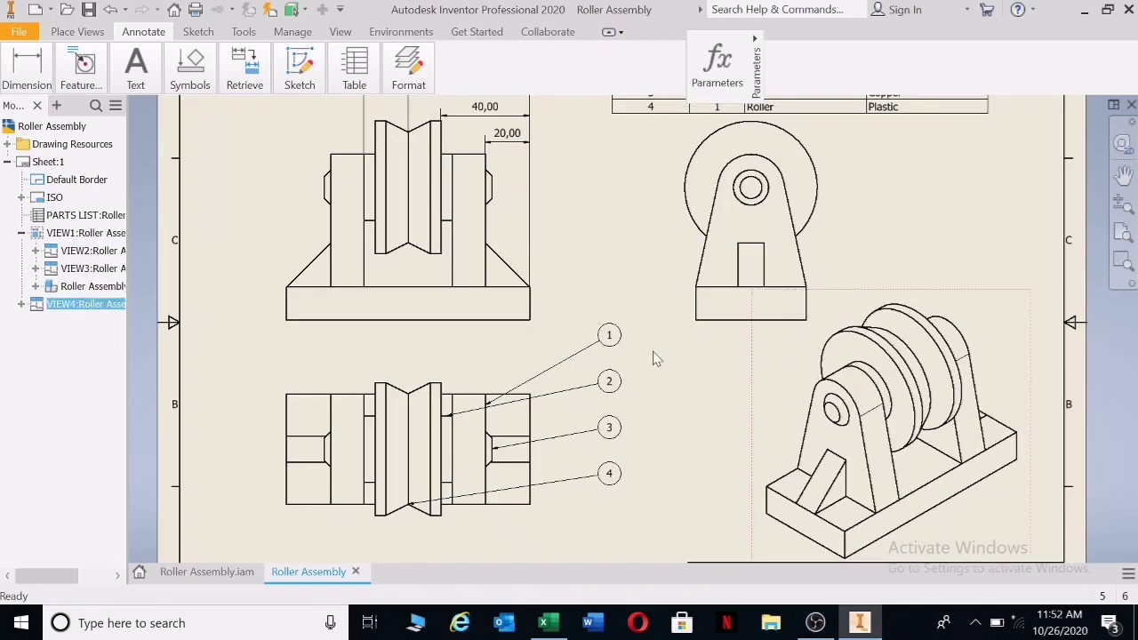
pyautogui.scroll(-4, 580, 357)
pyautogui.scroll(3, 578, 323)
pyautogui.scroll(-2, 639, 333)
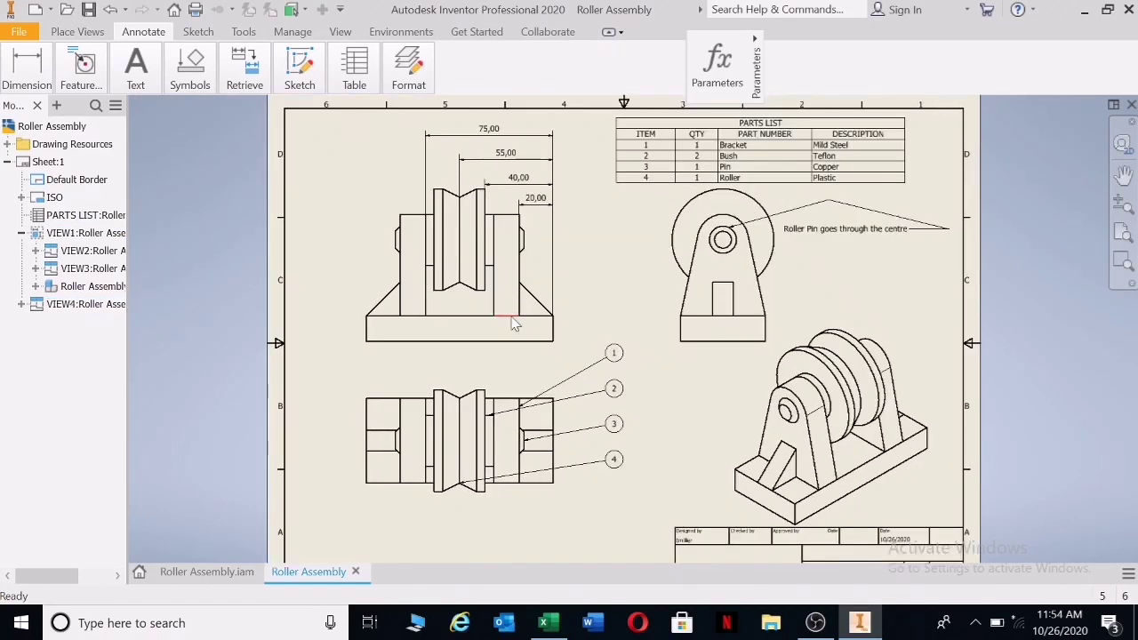
pyautogui.click(690, 170)
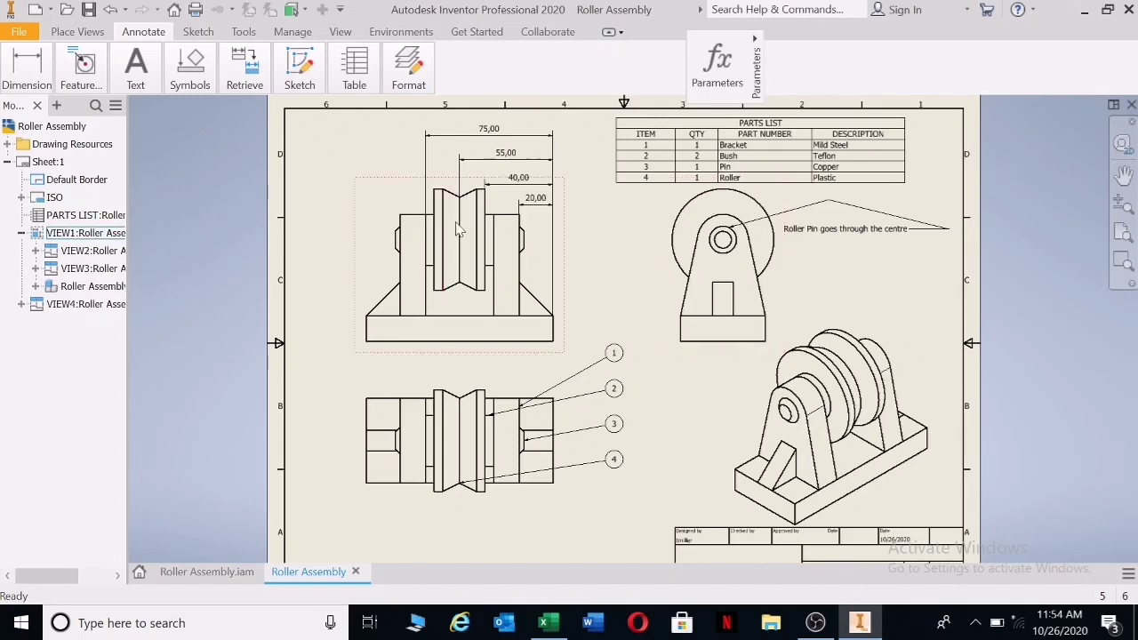